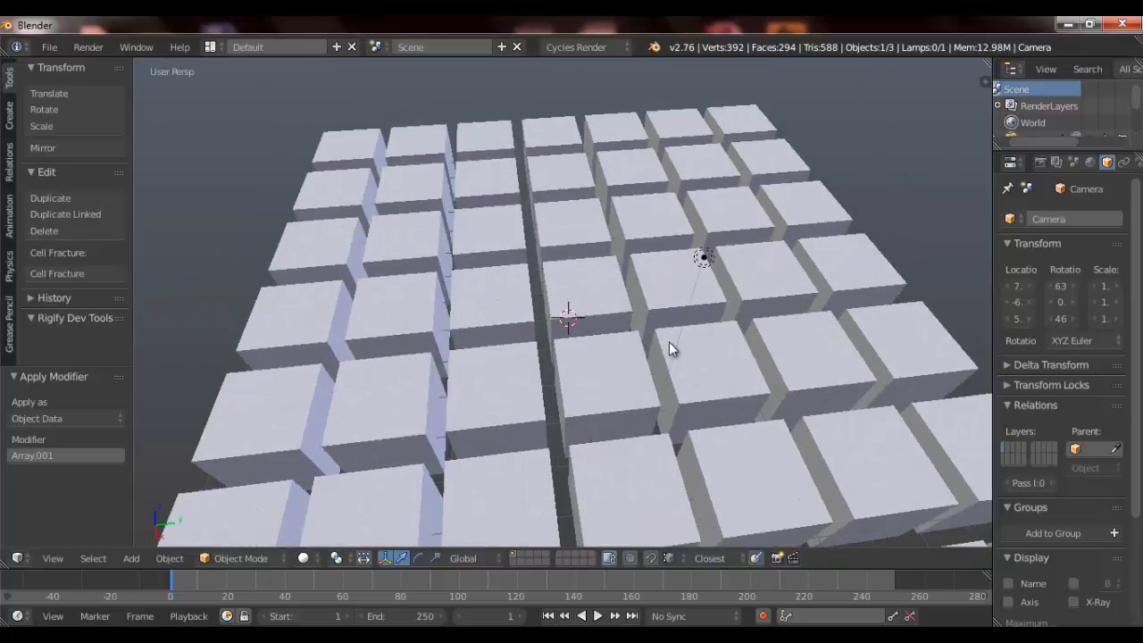
- Examine the cube grid through the camera and from outside to see where the camera is placed
mouse_move(668, 349)
middle_mouse_down()
mouse_move(405, 360)
mouse_move(372, 305)
mouse_move(620, 311)
mouse_move(567, 330)
mouse_move(662, 357)
mouse_move(680, 334)
mouse_move(654, 340)
middle_mouse_up()
key("q")
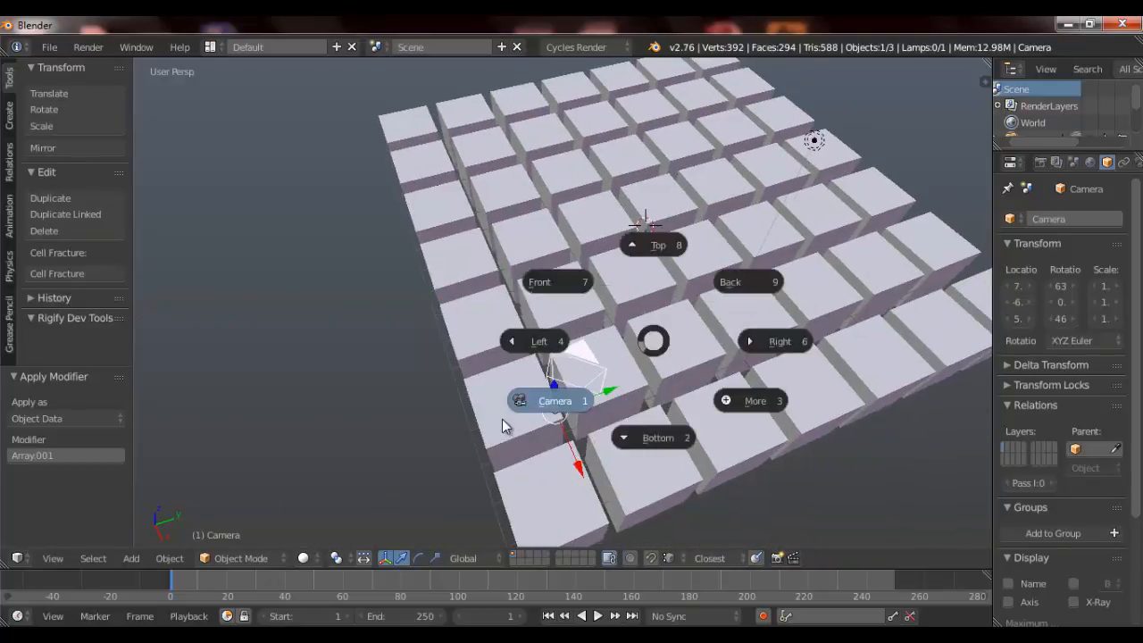
left_click(502, 418)
scroll(571, 394, "up", 4)
scroll(608, 380, "down", 4)
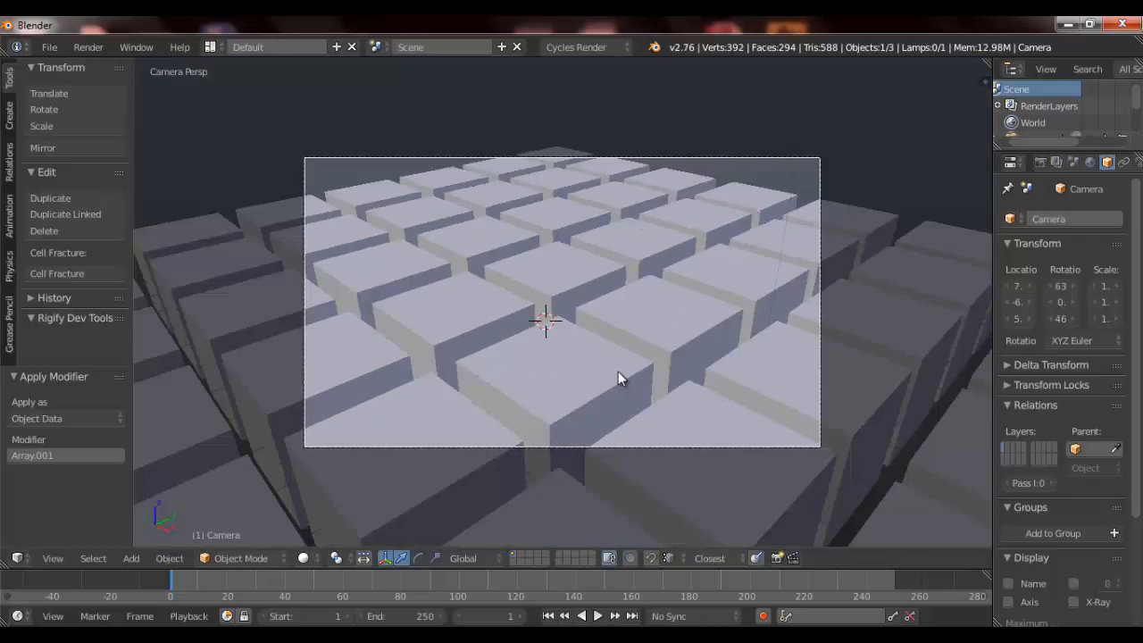
scroll(640, 387, "down", 3)
middle_click_drag(726, 405, 511, 395)
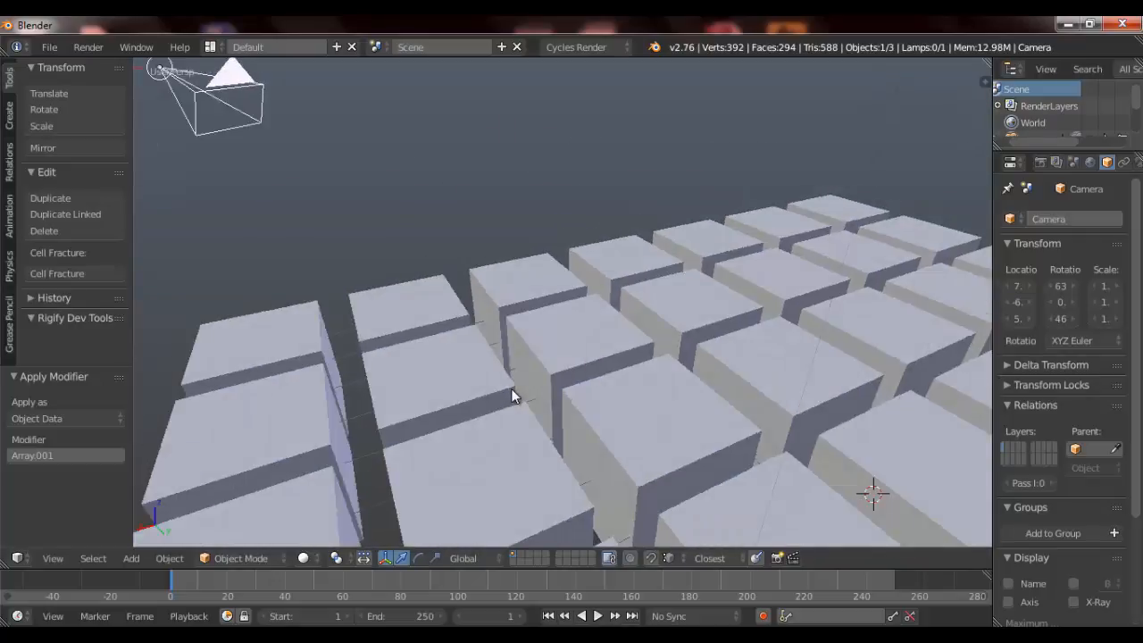
scroll(512, 396, "down", 4)
scroll(512, 395, "up", 3)
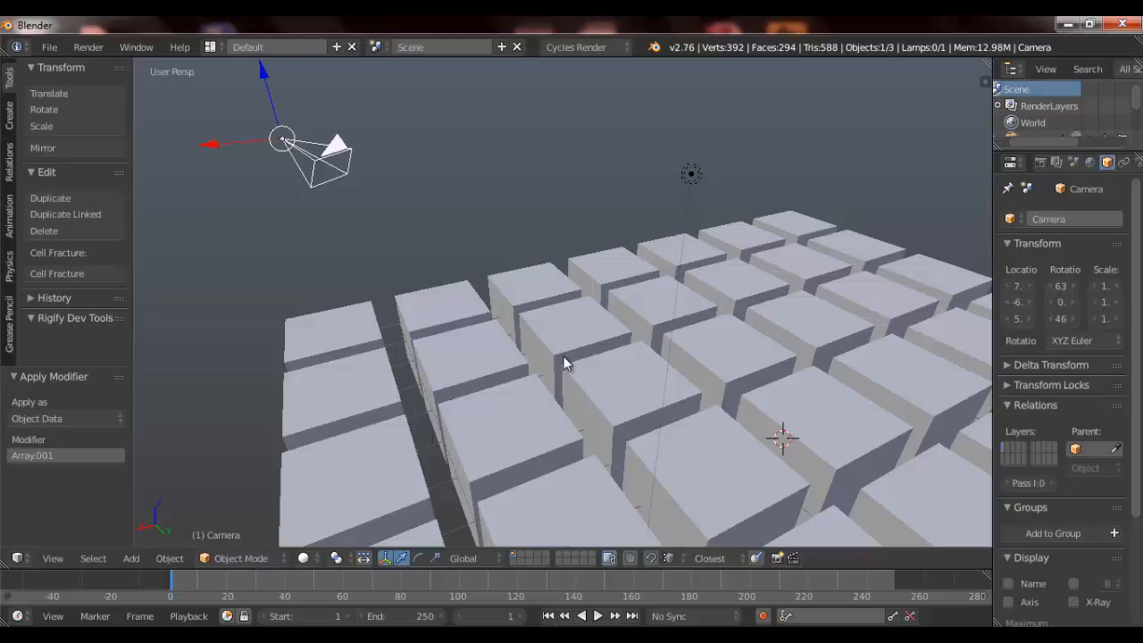
middle_click_drag(564, 356, 395, 313)
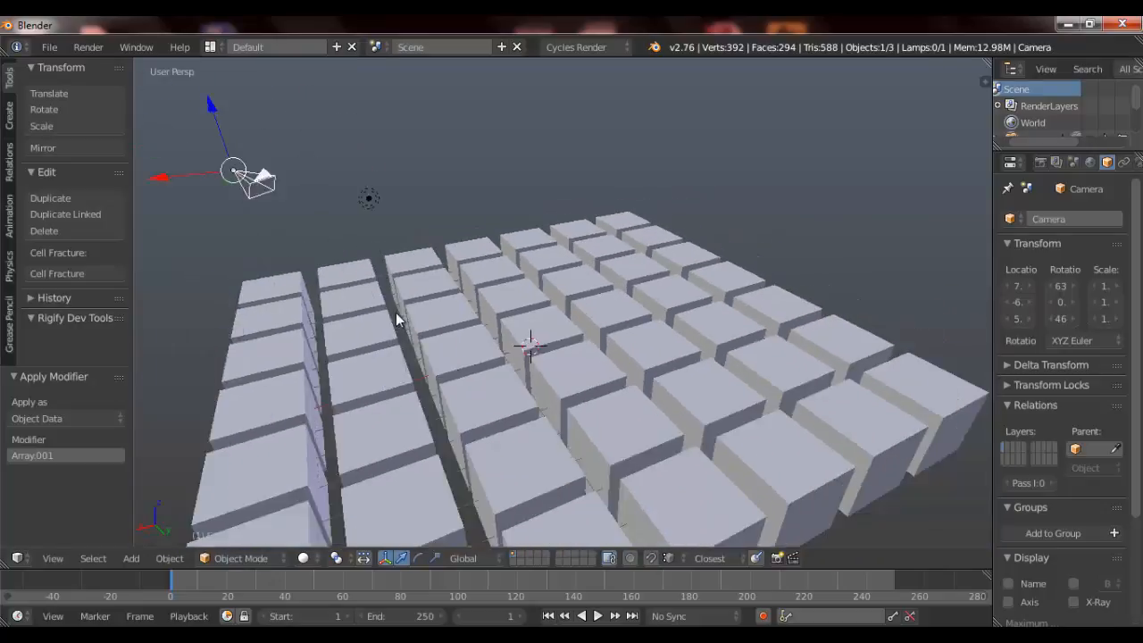
scroll(398, 312, "up", 2)
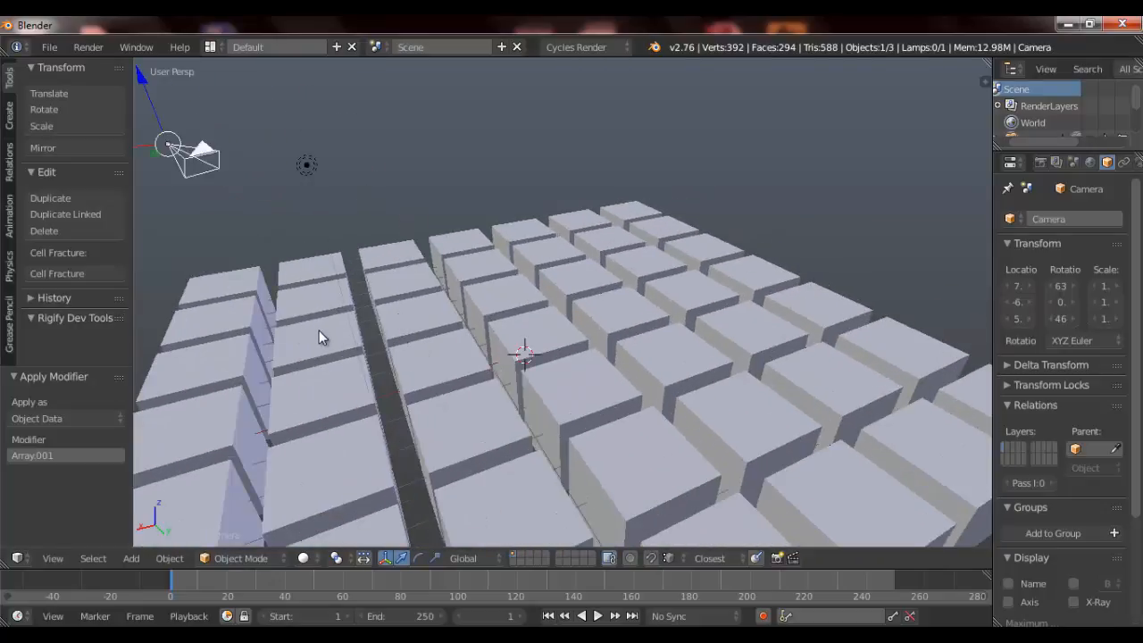
- Align the camera to a low view looking along the gap between the cube rows
middle_click_drag(327, 329, 227, 369)
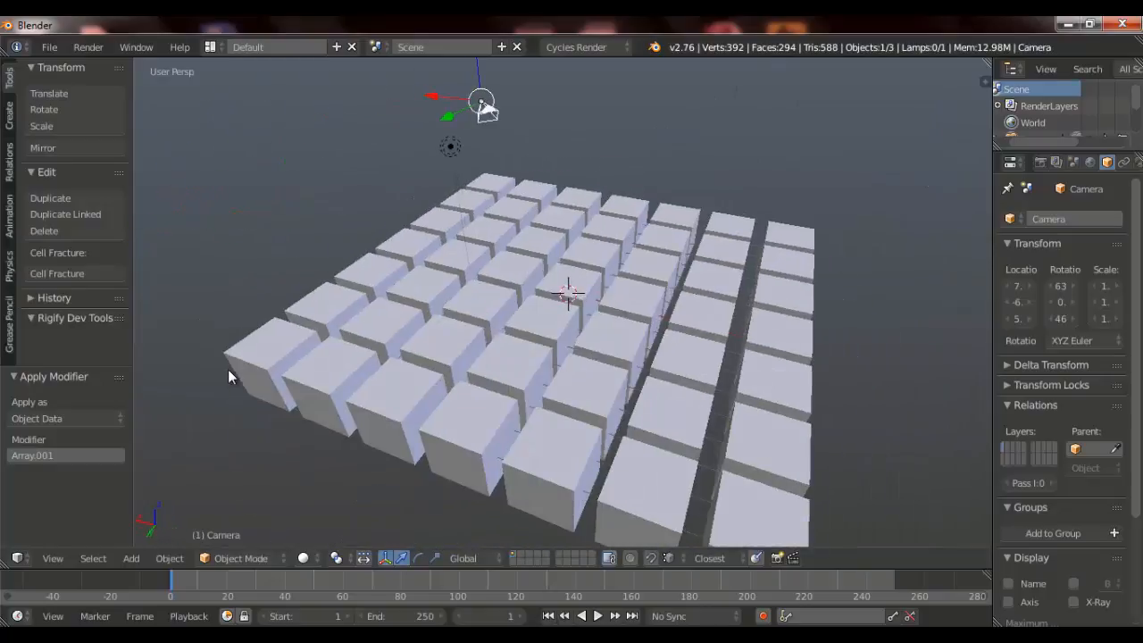
middle_click_drag(303, 353, 554, 247)
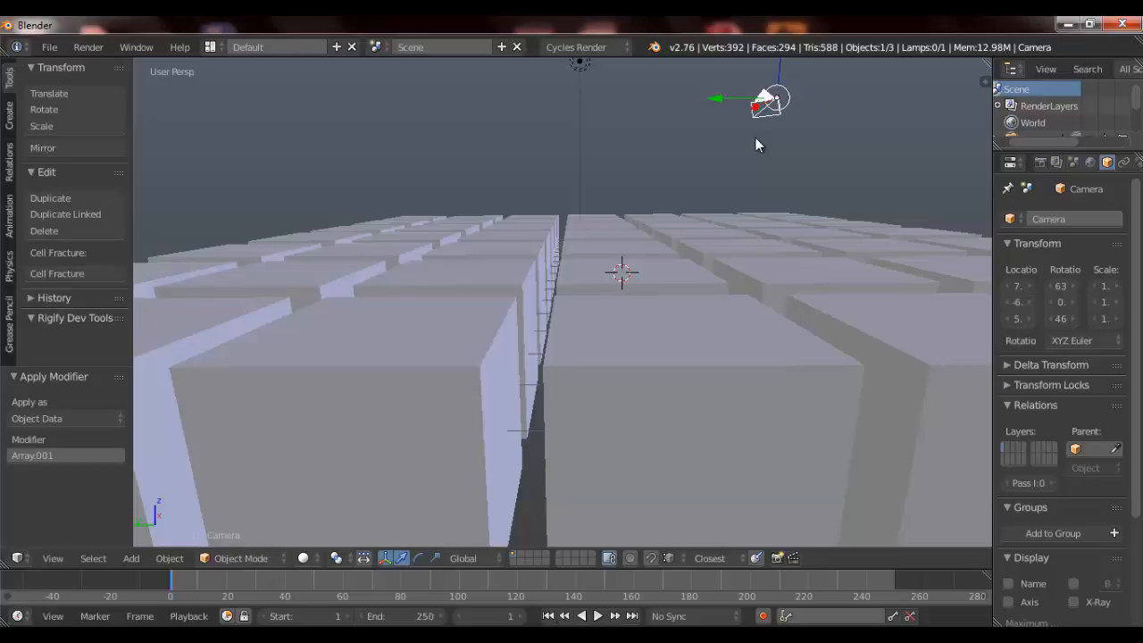
key("q")
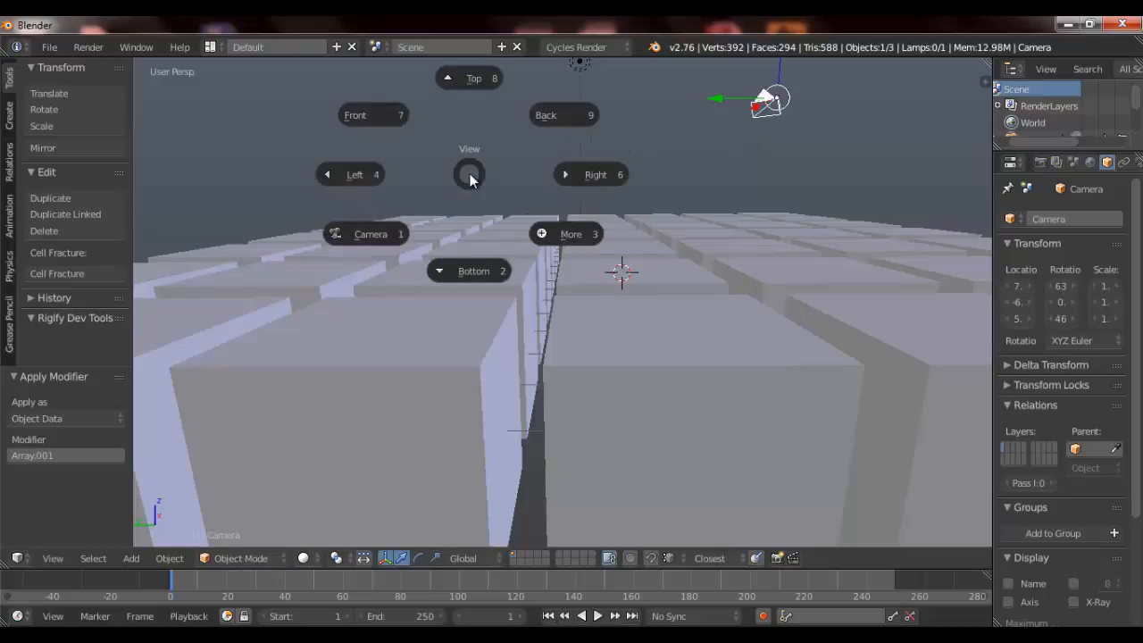
left_click(563, 234)
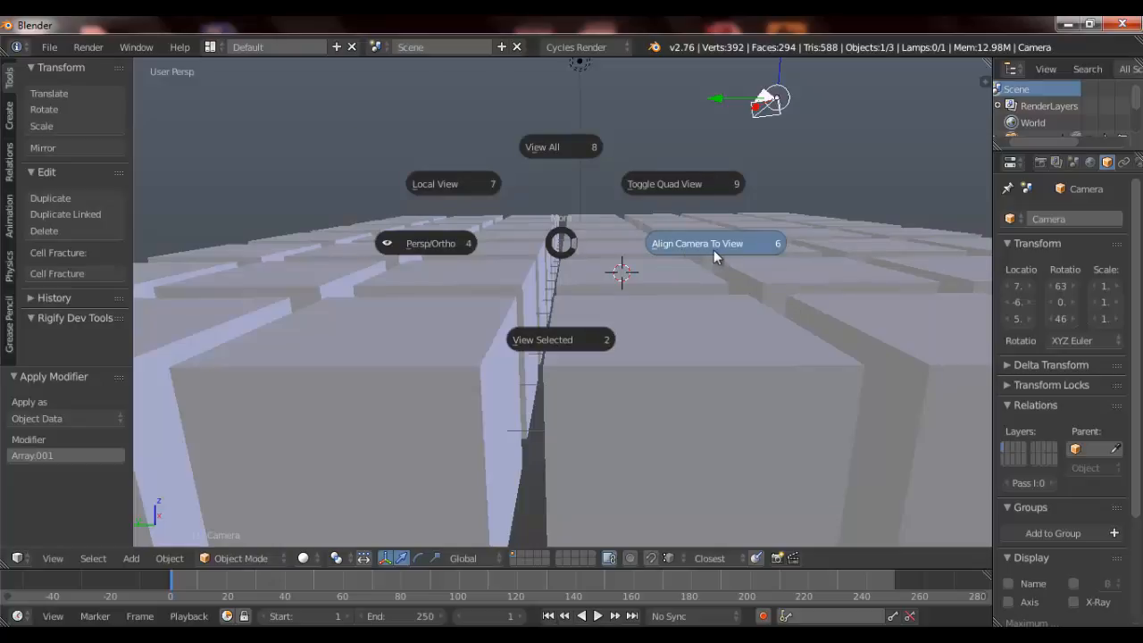
left_click(714, 245)
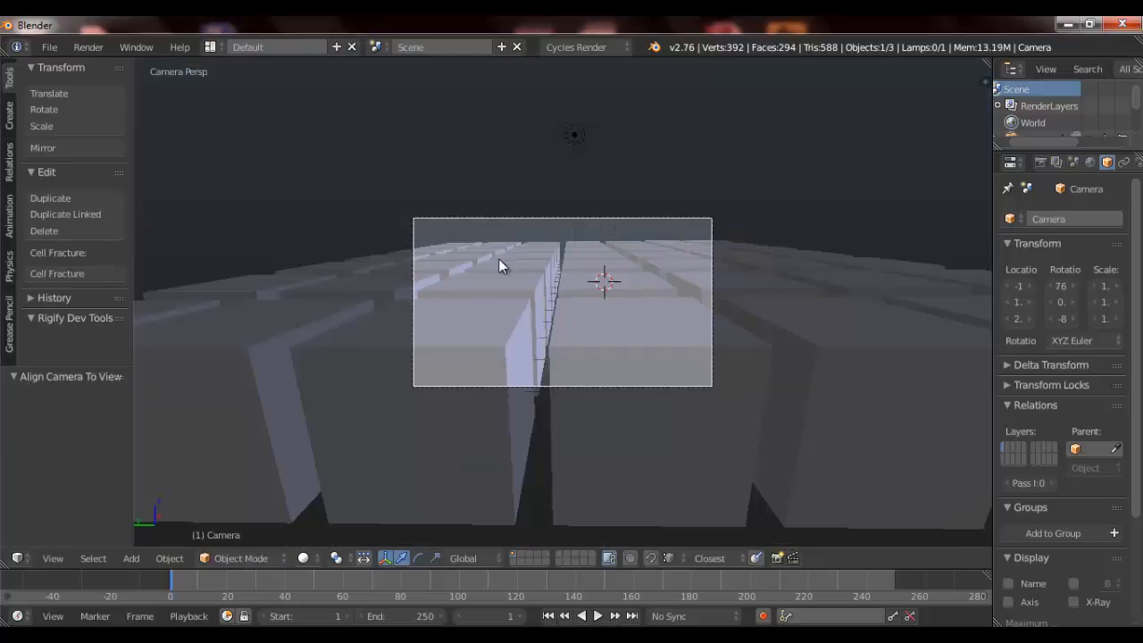
- Check the aligned camera's framing by comparing free views of the cubes with the camera view
scroll(498, 258, "up", 5)
middle_click_drag(492, 288, 540, 279)
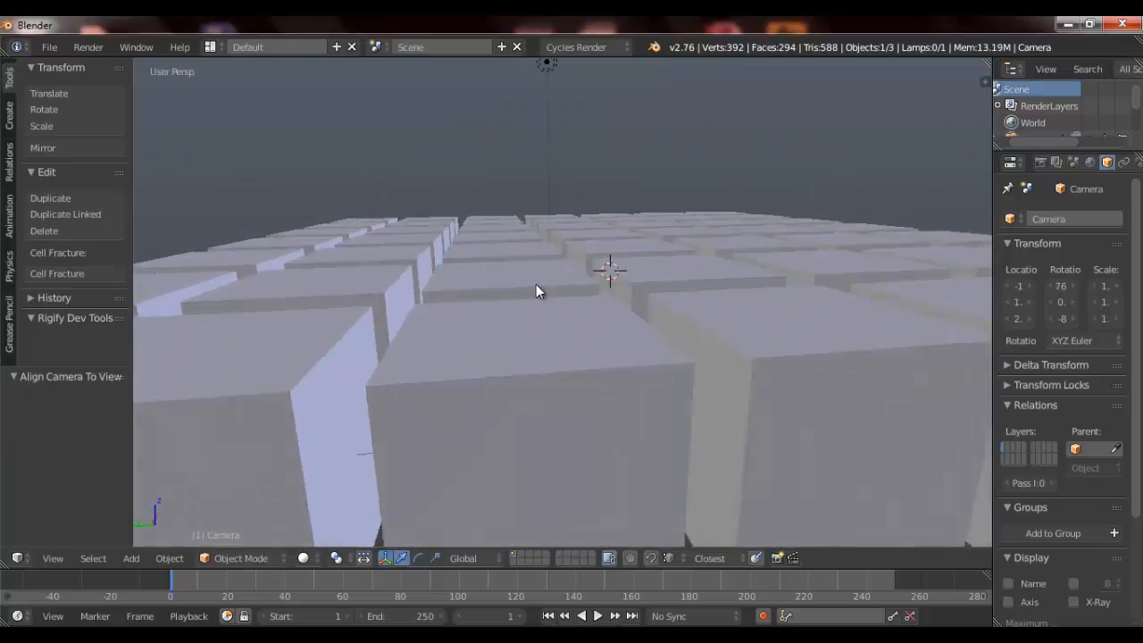
key("q")
left_click(443, 363)
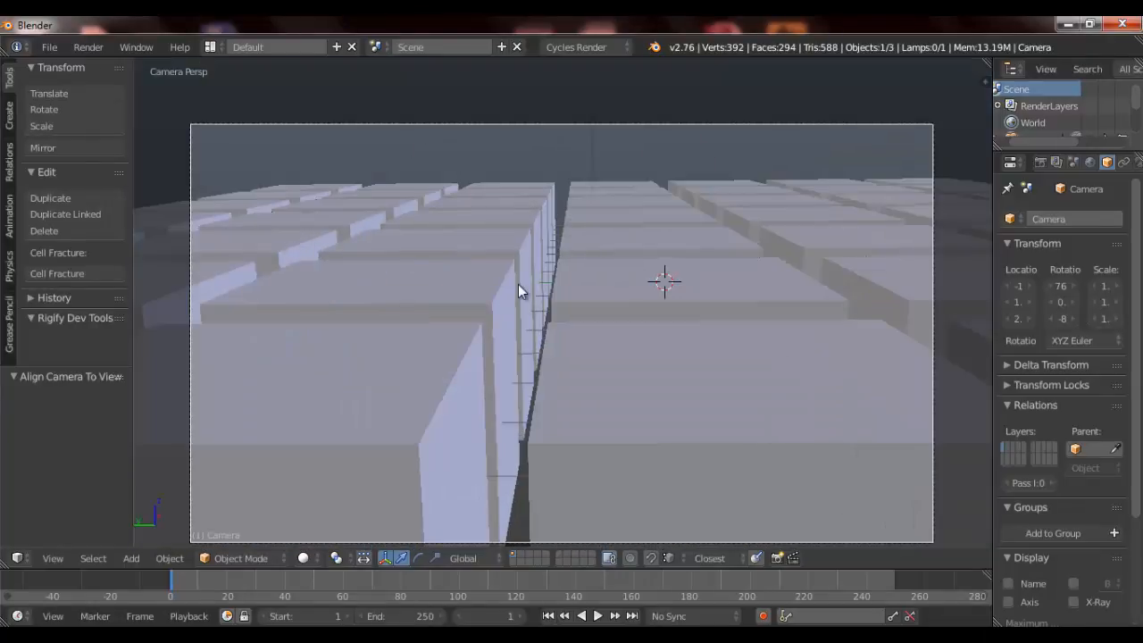
scroll(574, 195, "down", 3)
scroll(453, 266, "up", 1)
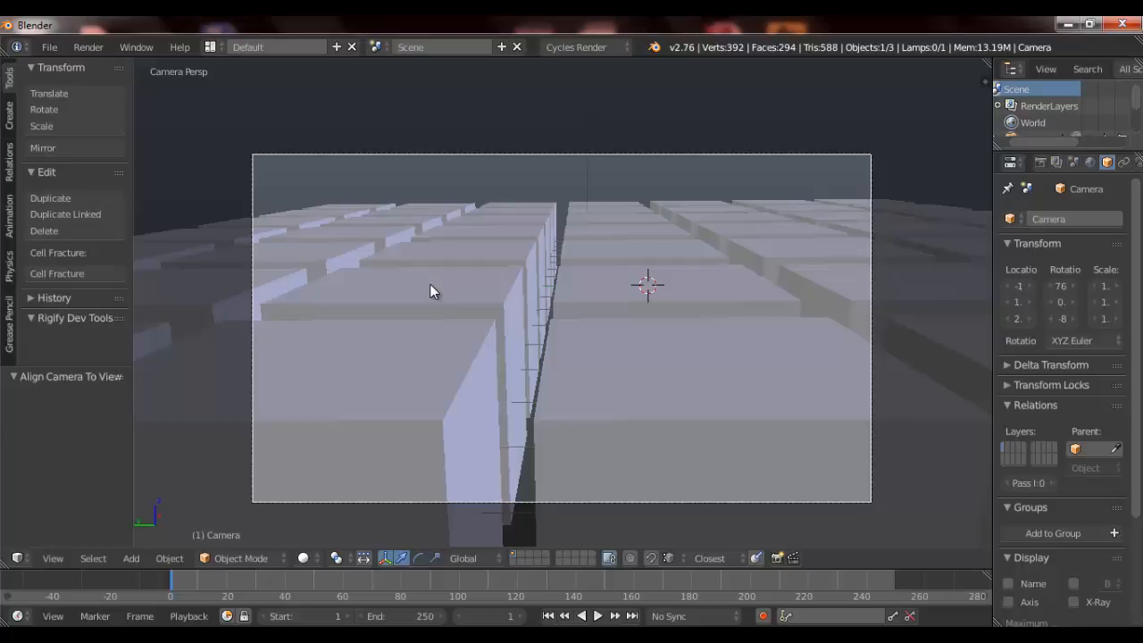
middle_click_drag(366, 260, 555, 302)
key("q")
left_click(442, 368)
- Enable Lock Camera to View so that view navigation moves the camera
key("n")
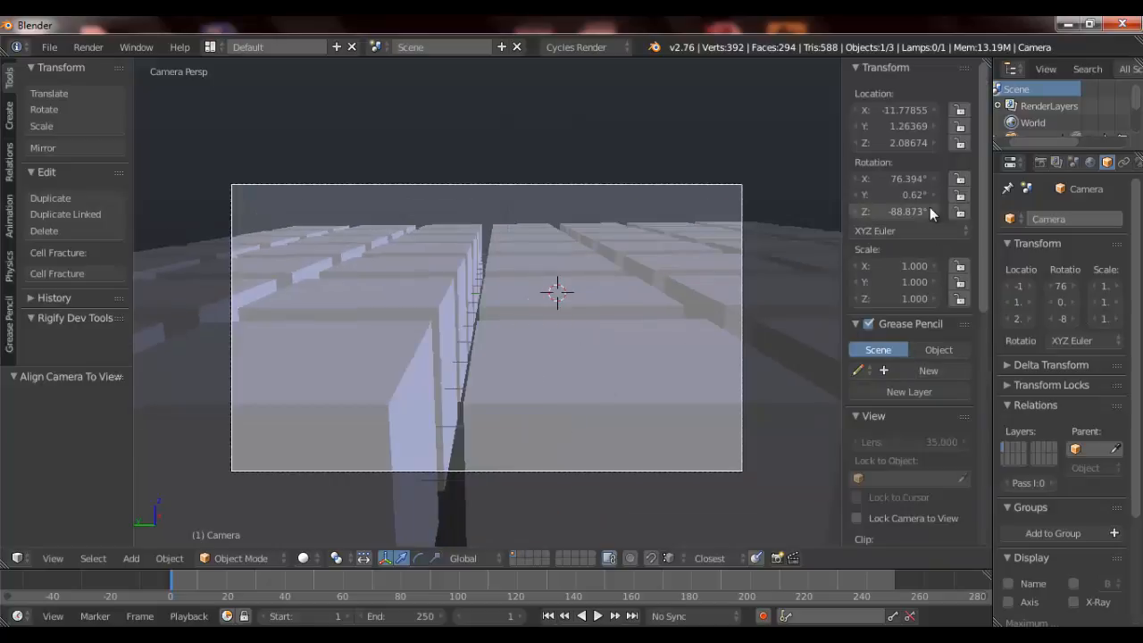
scroll(929, 208, "down", 3)
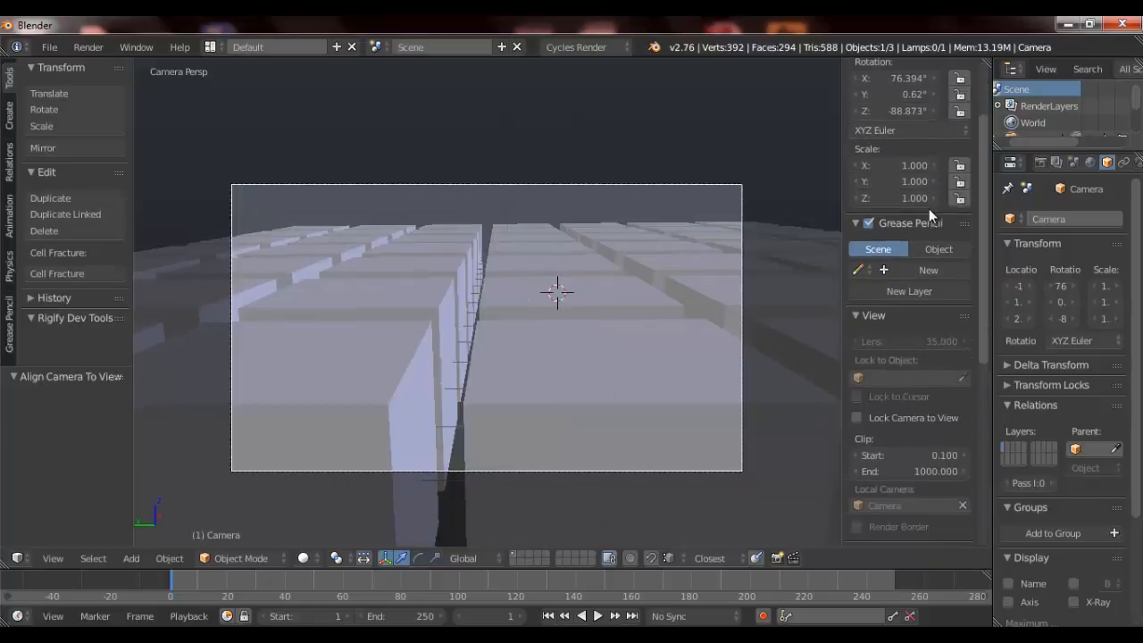
left_click(857, 417)
key("n")
- Try reframing the cube grid by zooming, orbiting and panning the locked camera to an angled corner view
scroll(697, 353, "down", 3)
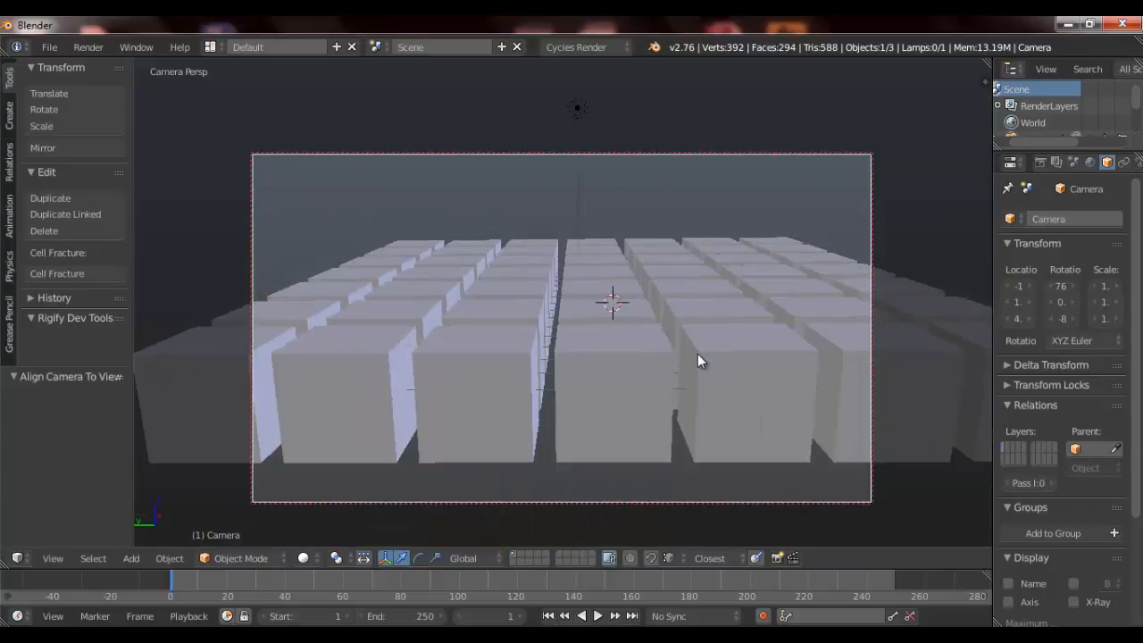
scroll(697, 353, "up", 3)
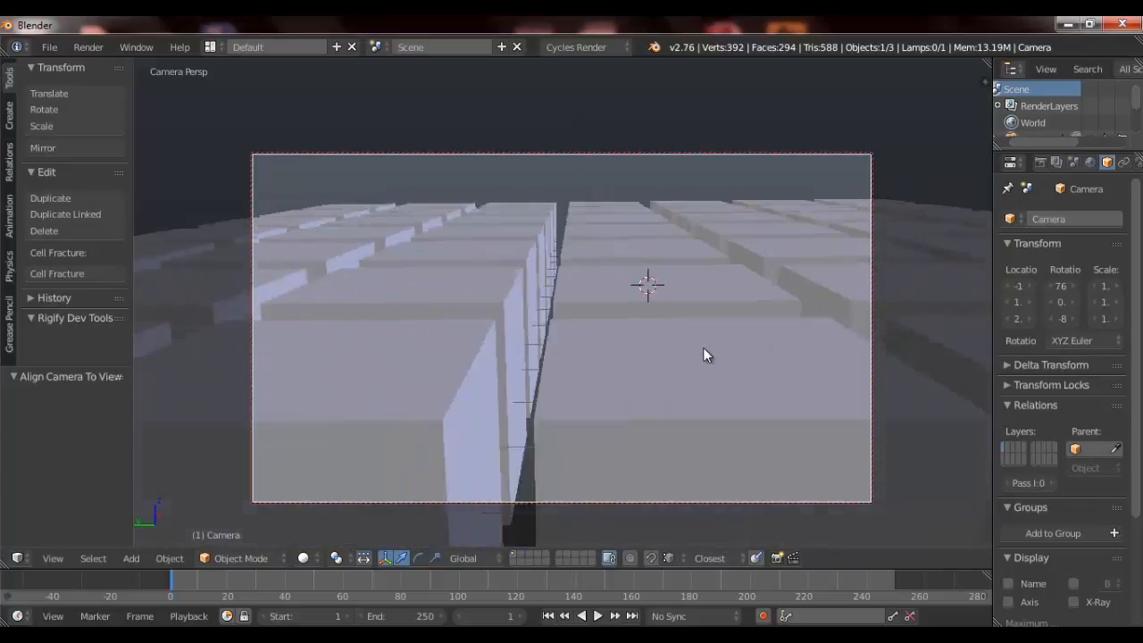
scroll(707, 351, "down", 2)
scroll(737, 341, "up", 2)
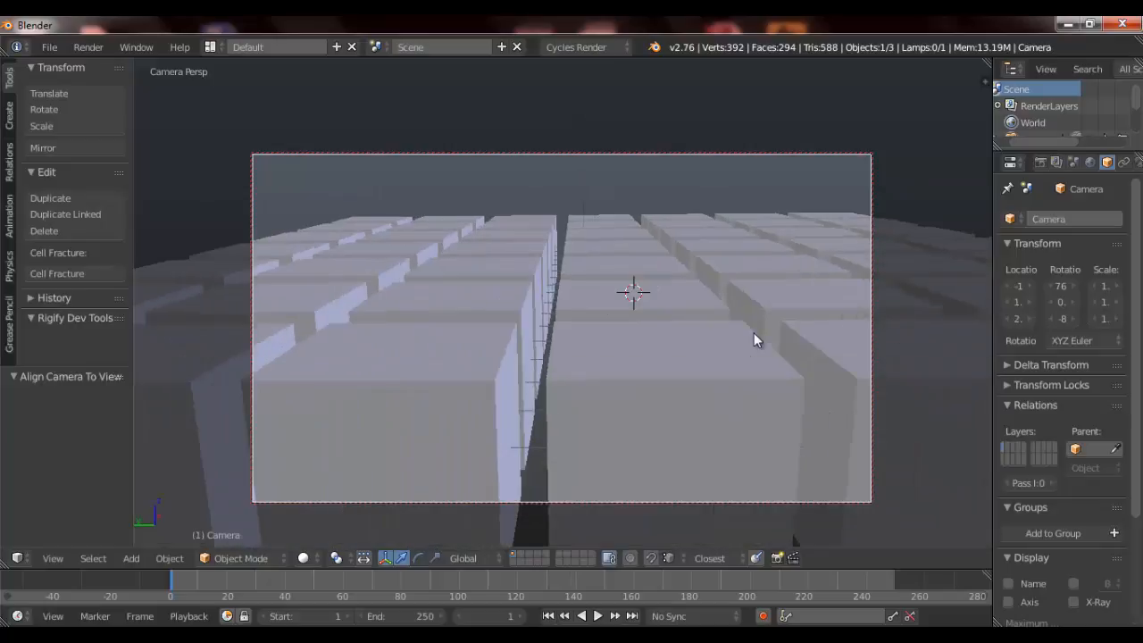
middle_click_drag(722, 327, 382, 337)
scroll(383, 337, "down", 2)
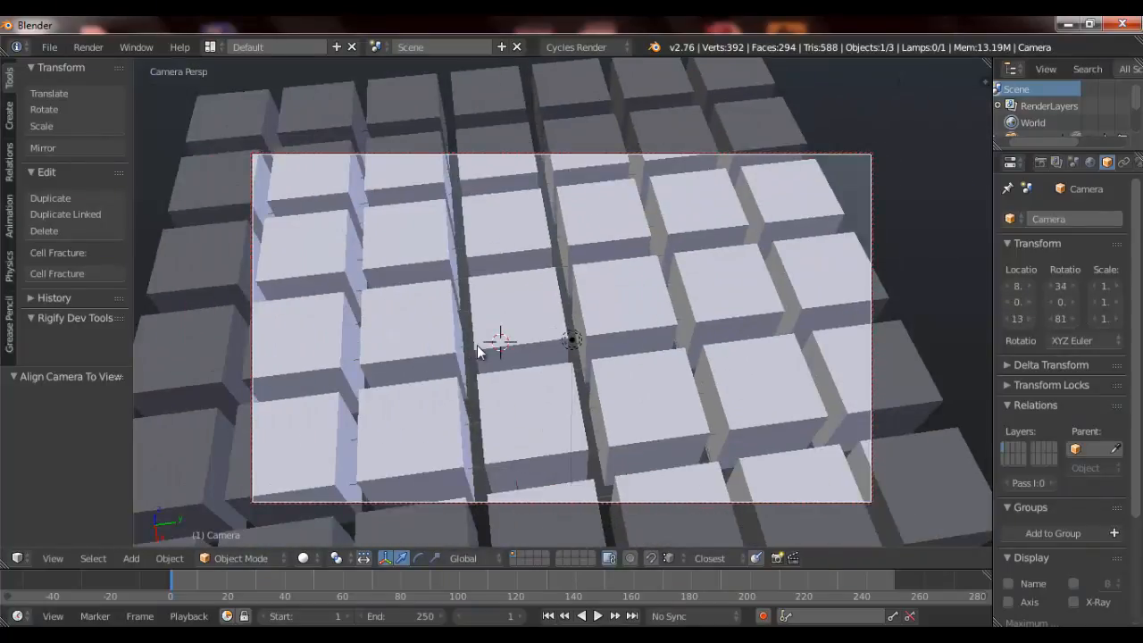
middle_click_drag(491, 347, 576, 283, "shift")
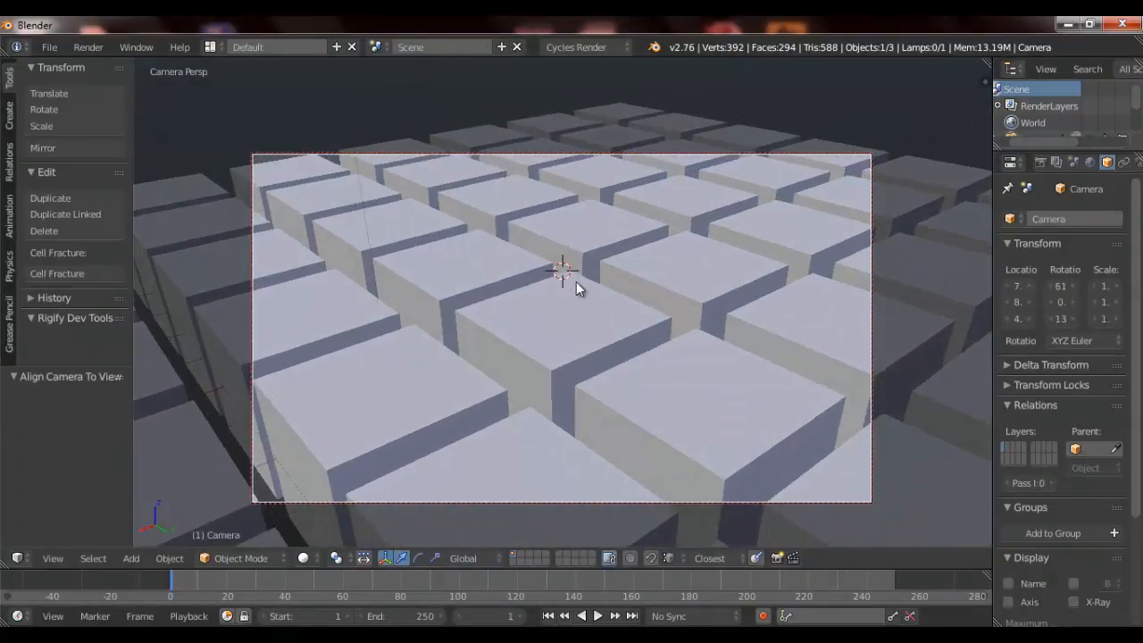
- Toggle Lock Camera to View off and on, try zooming the camera, and undo the camera repositioning
key("n")
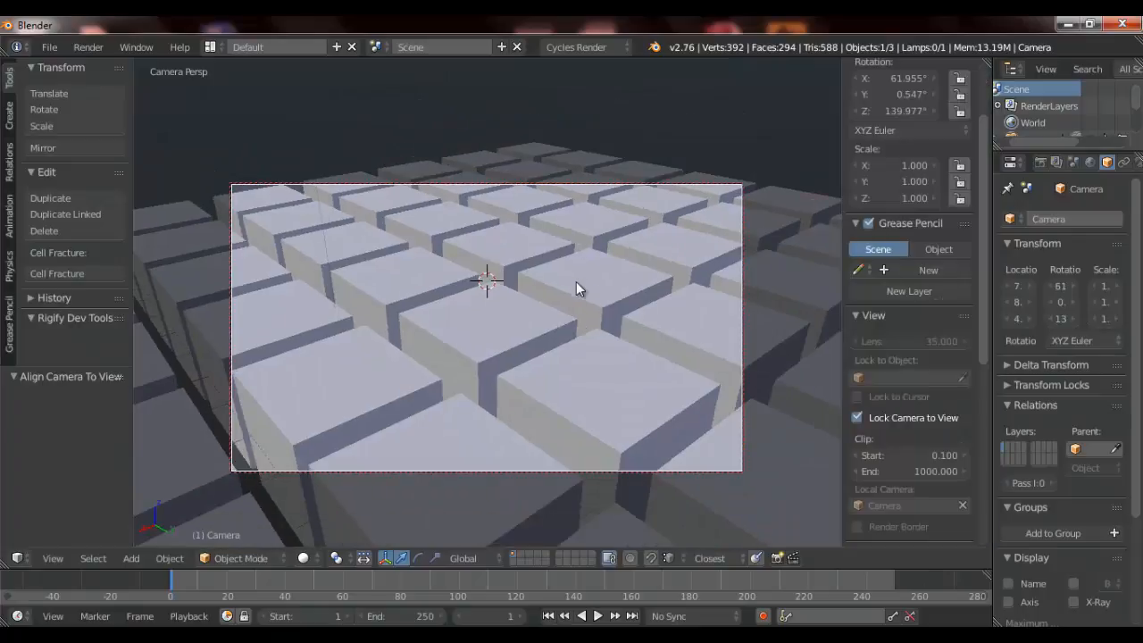
left_click(857, 416)
left_click(858, 417)
scroll(456, 297, "down", 3)
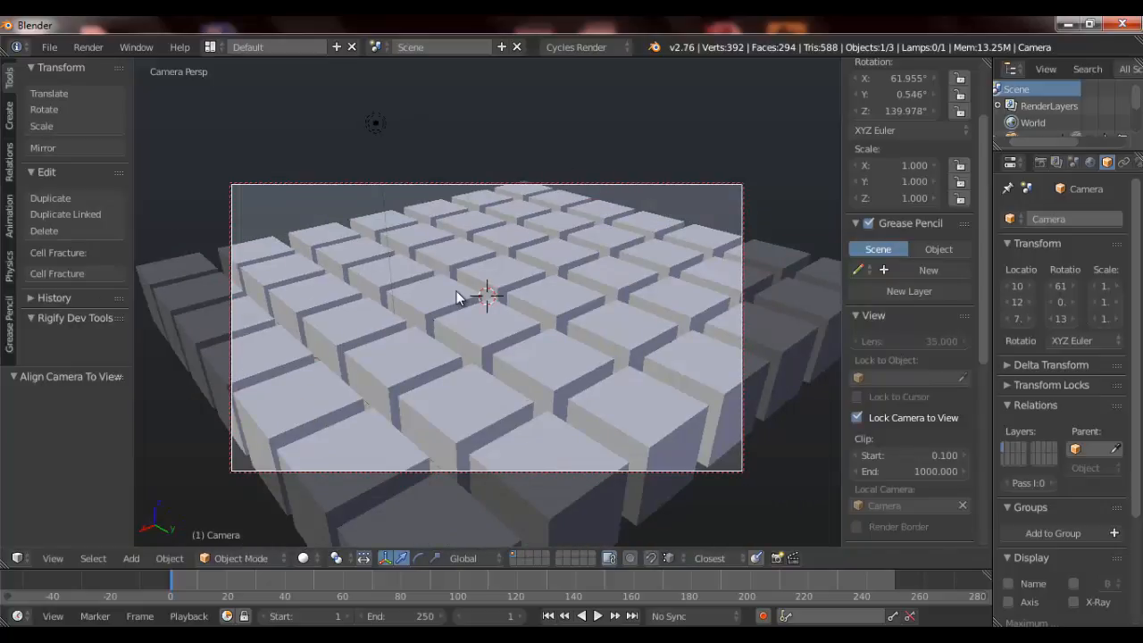
scroll(592, 344, "up", 2)
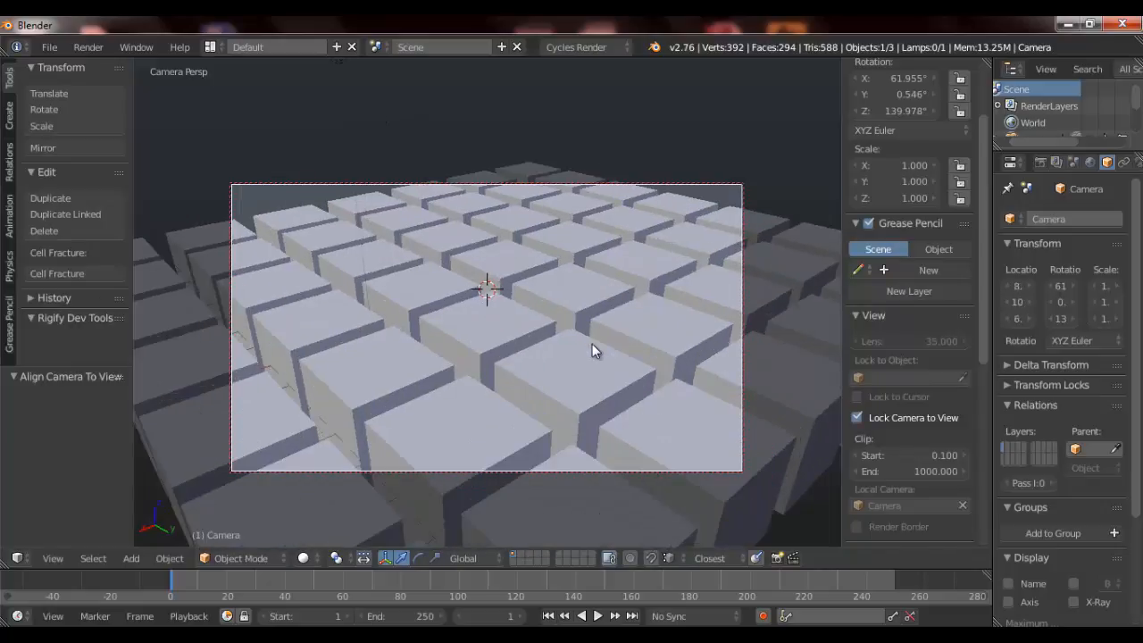
key("ctrl+z")
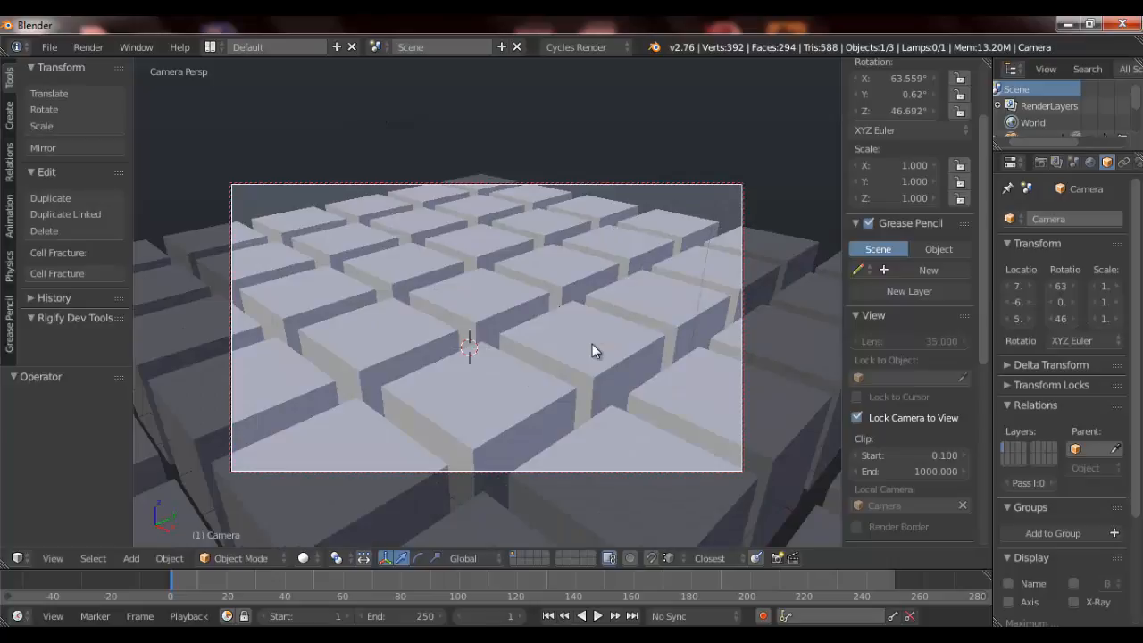
- Try zooming and orbiting the locked camera around the cubes, and undo the move
scroll(592, 344, "down", 3)
scroll(592, 343, "up", 3)
middle_click_drag(493, 358, 383, 383)
middle_click_drag(527, 410, 499, 322)
key("ctrl+z")
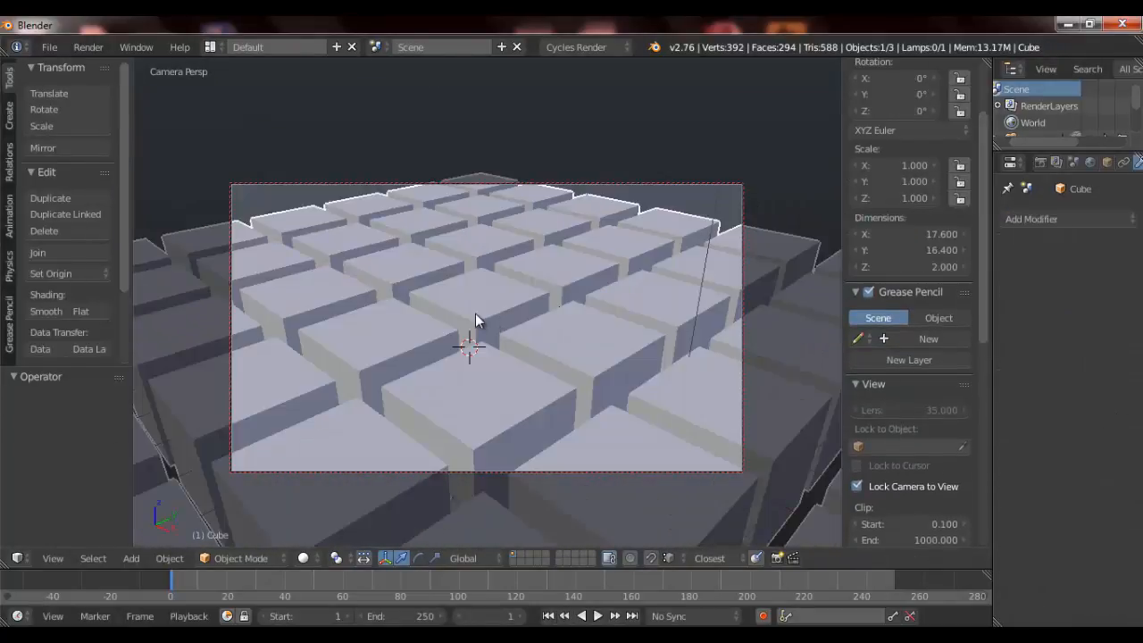
- Orbit the camera to a rotation of about X 43.9°, Y 0.5°, Z 115.5° and disable Lock Camera to View
right_click(607, 183)
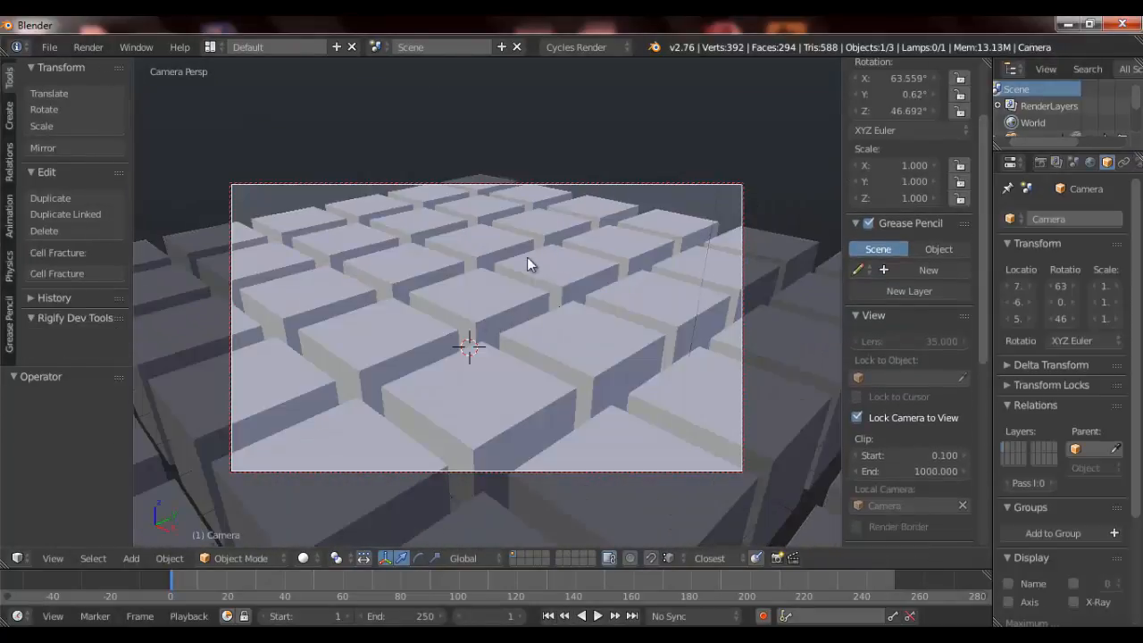
middle_click_drag(527, 257, 633, 277)
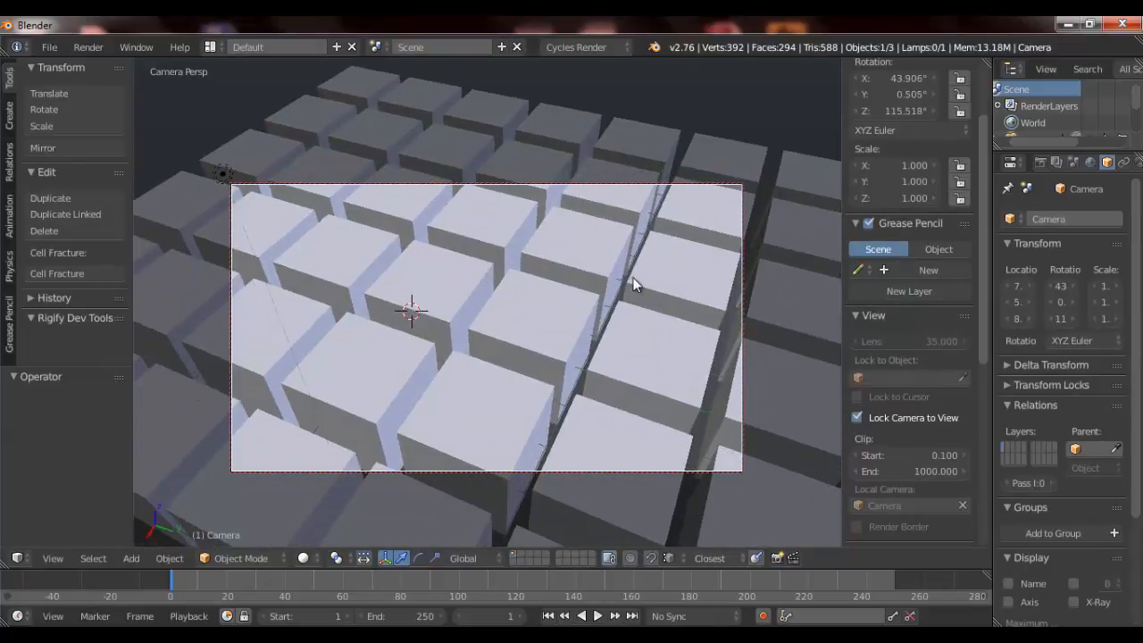
left_click(858, 417)
- Examine the camera's new position from outside the camera view, and return to the camera view
scroll(536, 348, "down", 2)
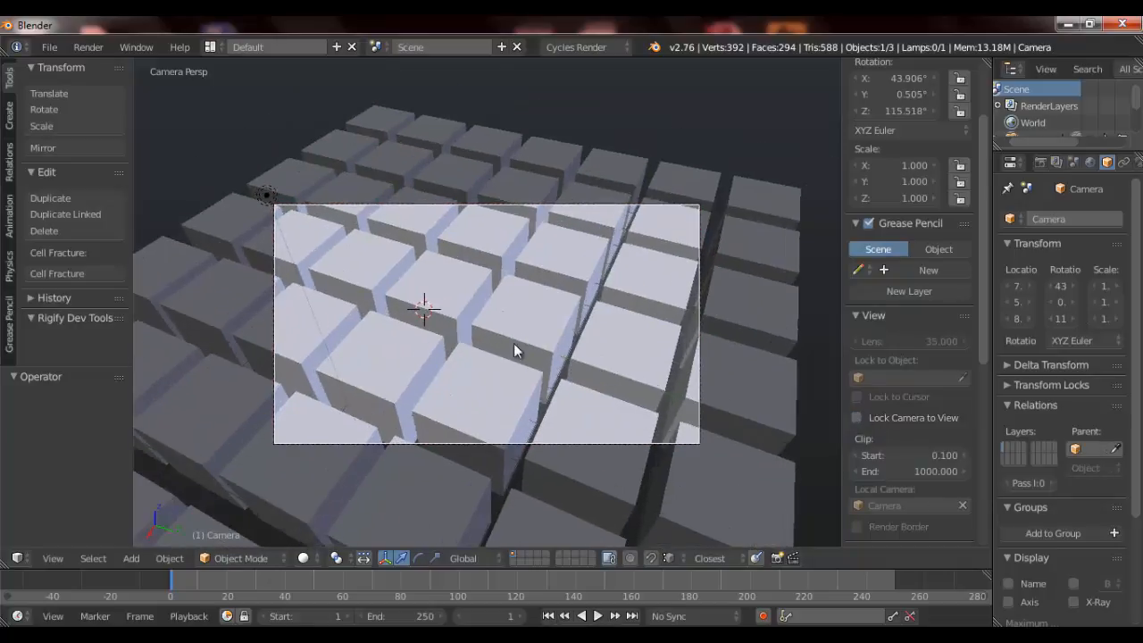
middle_click_drag(513, 350, 373, 330)
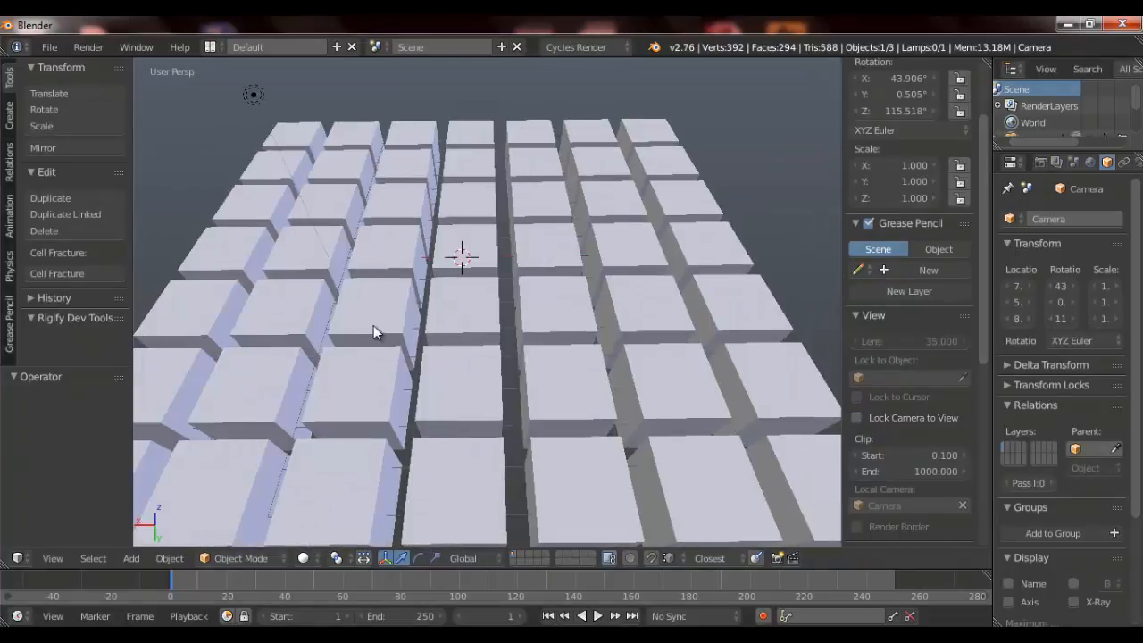
scroll(374, 325, "down", 5)
scroll(375, 326, "up", 1)
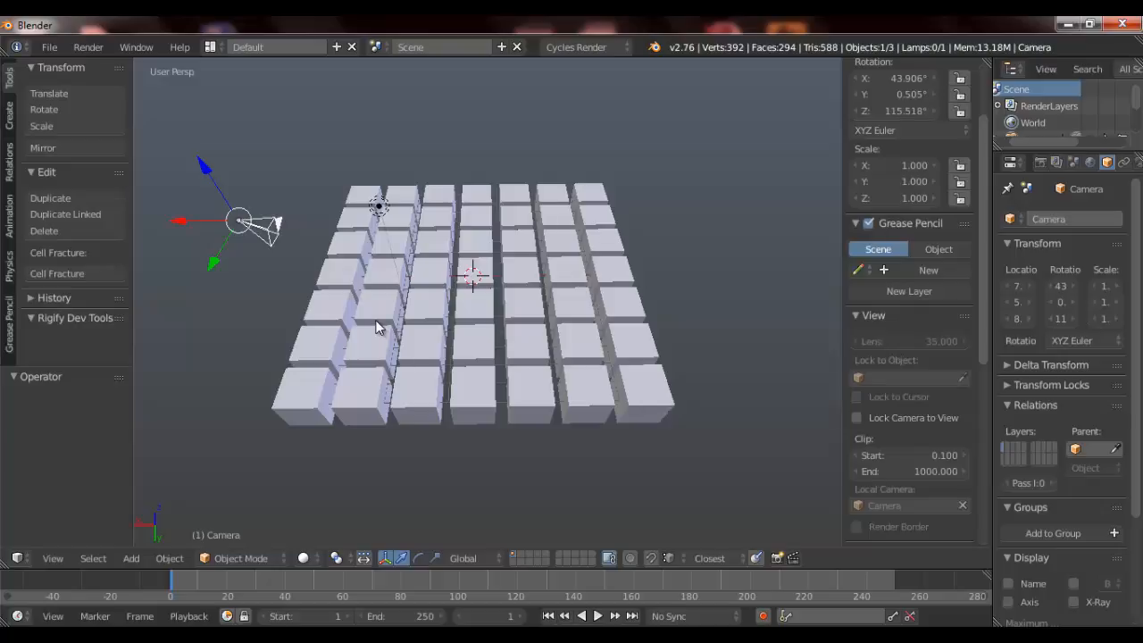
scroll(514, 273, "up", 4)
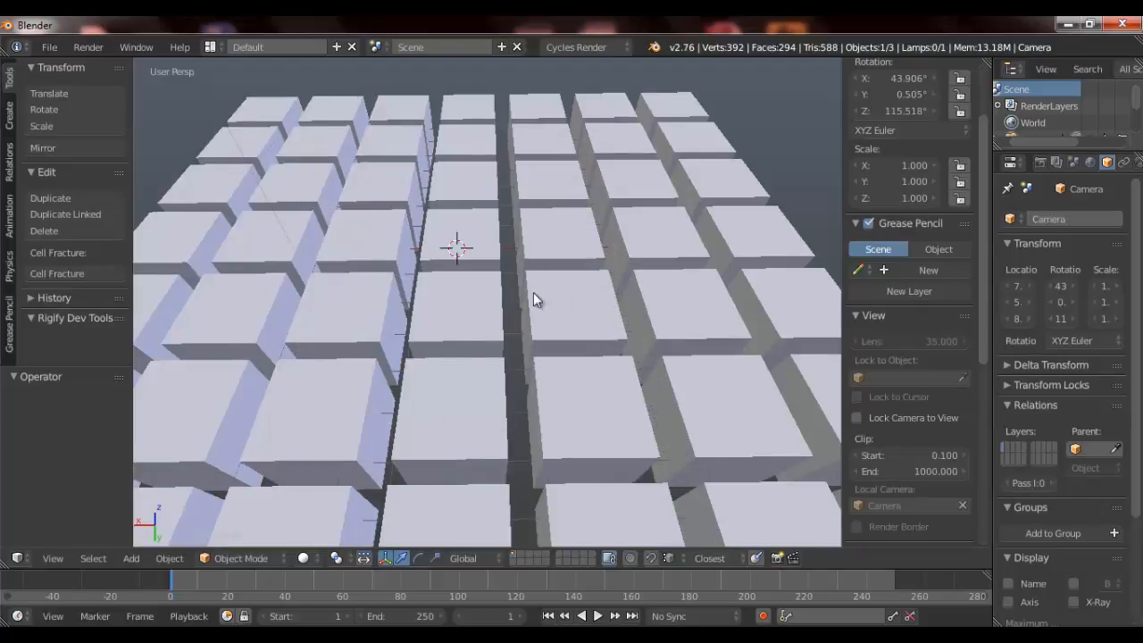
scroll(536, 295, "down", 1)
key("q")
left_click(455, 341)
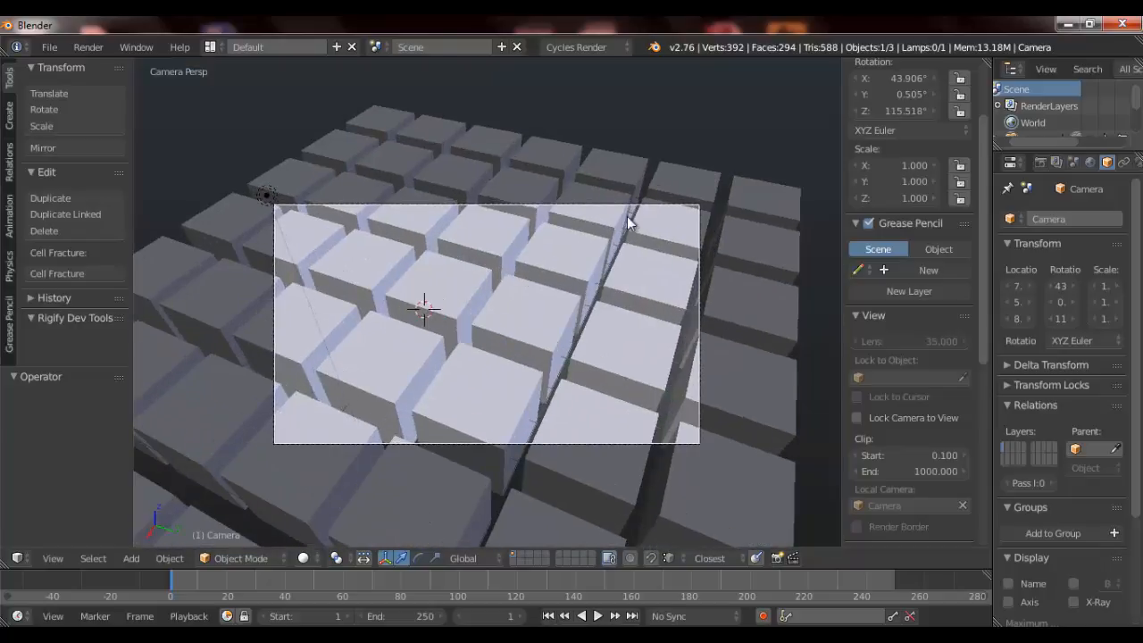
- Deselect the camera, select the cube grid object and return to the camera view
middle_click_drag(669, 240, 633, 214)
key("a")
right_click(572, 251)
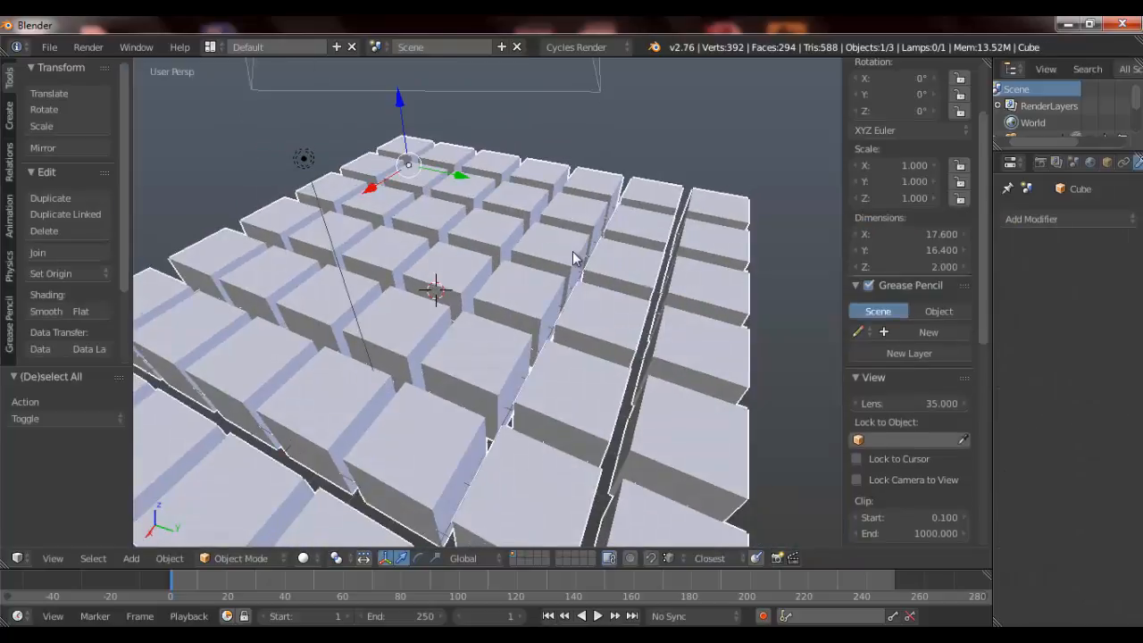
scroll(572, 251, "down", 2)
key("KP_0")
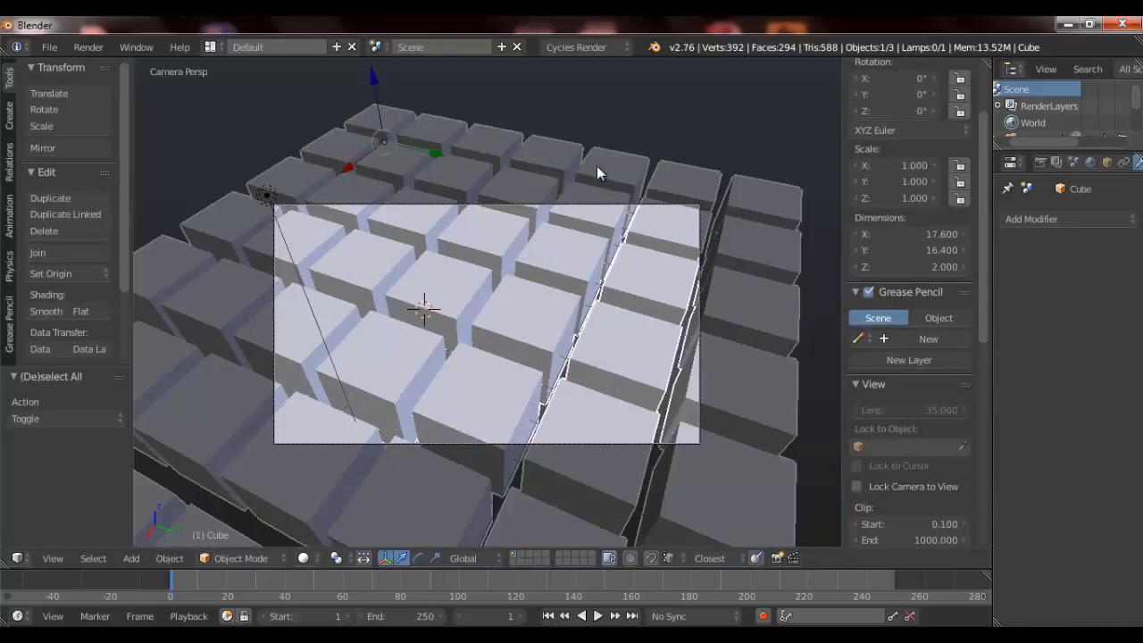
- Select the camera from the overlapping objects in the camera view
right_click(646, 203, "alt")
left_click(645, 202)
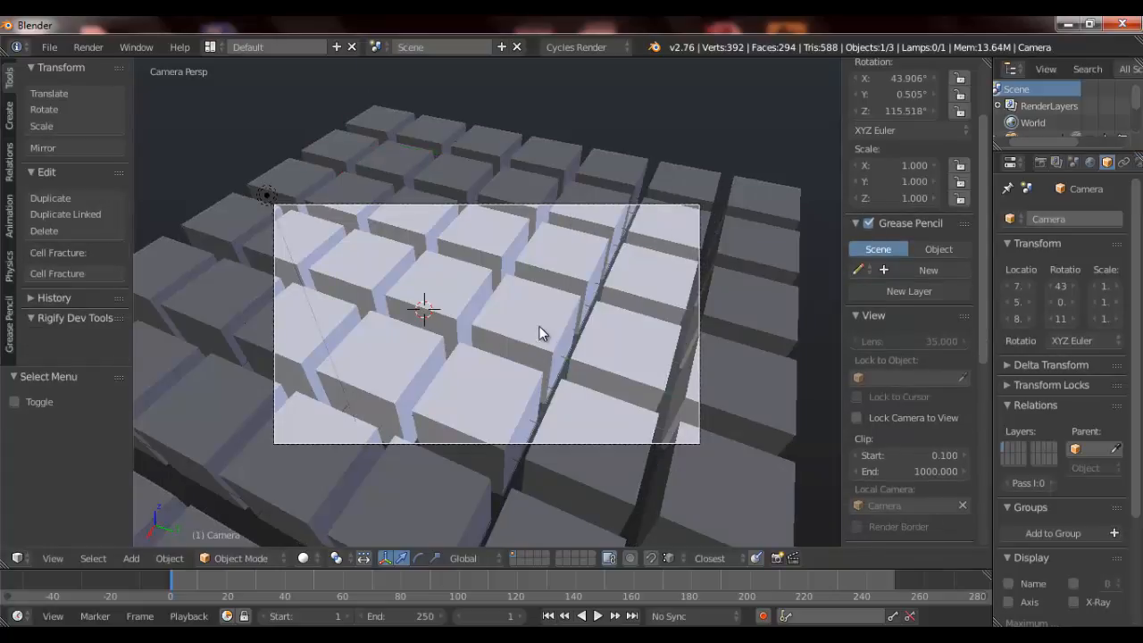
- Try moving the camera freely, with the global Z axis locked, and along its local Z axis
key("g")
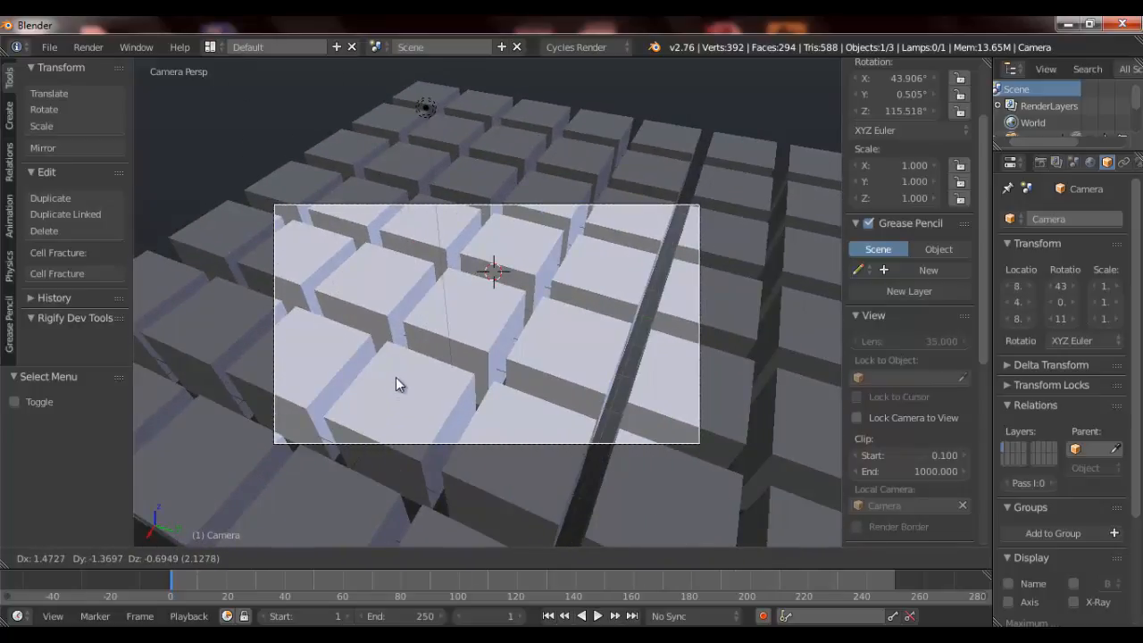
key("shift+z")
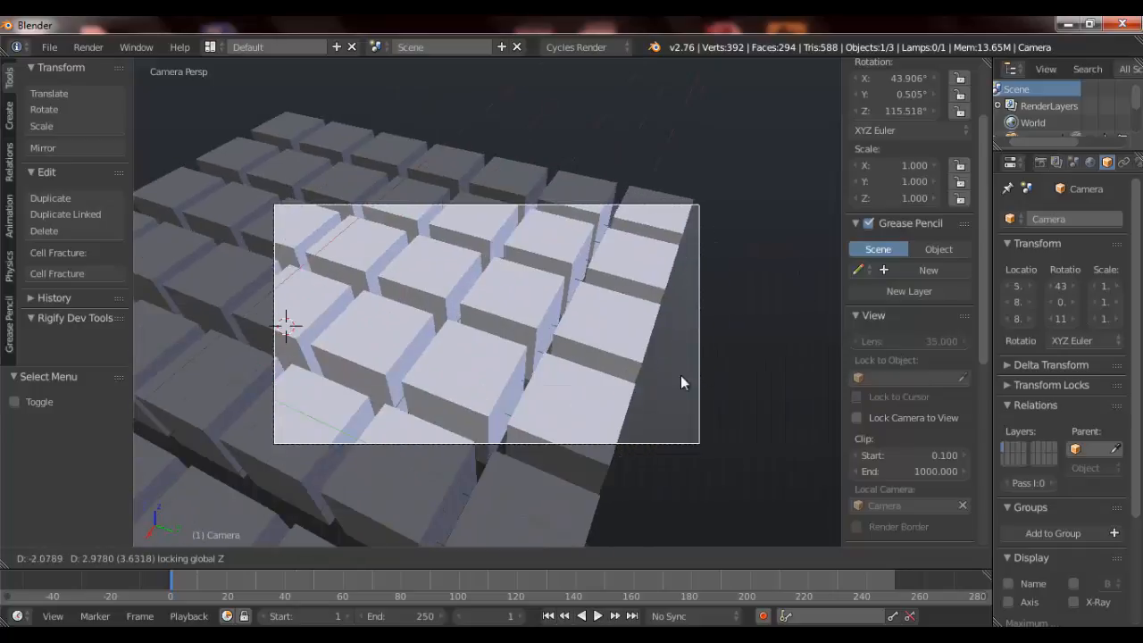
key("z")
key("z")
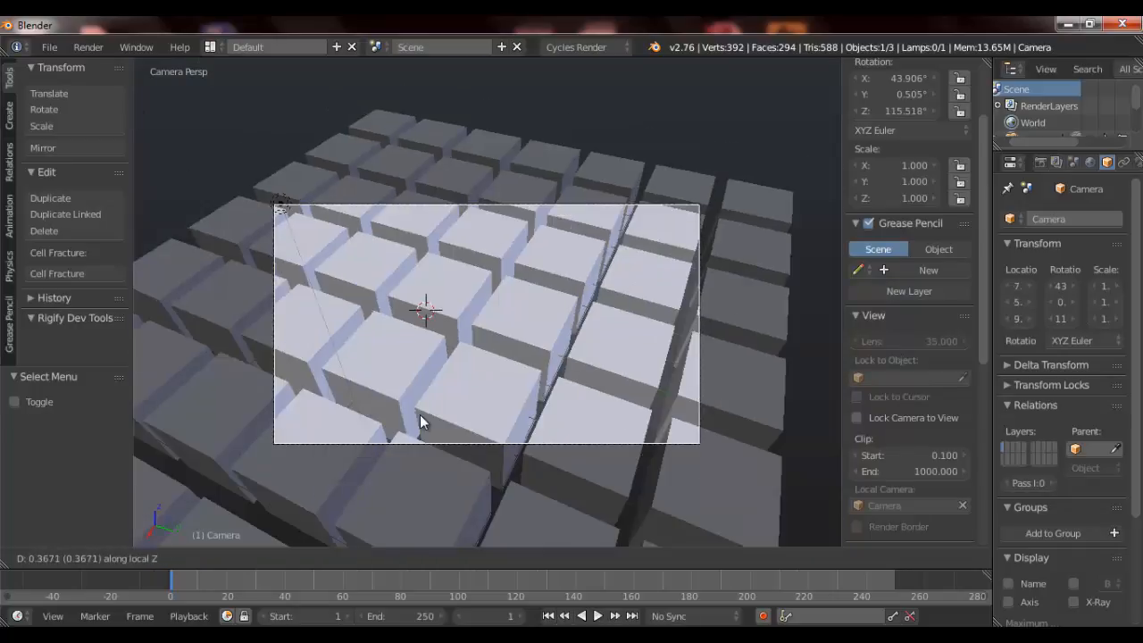
left_click(419, 419)
- Try dollying the camera along its local Z axis and panning it freely in the view plane
scroll(449, 407, "up", 1)
scroll(449, 408, "up", 1)
scroll(449, 409, "down", 2)
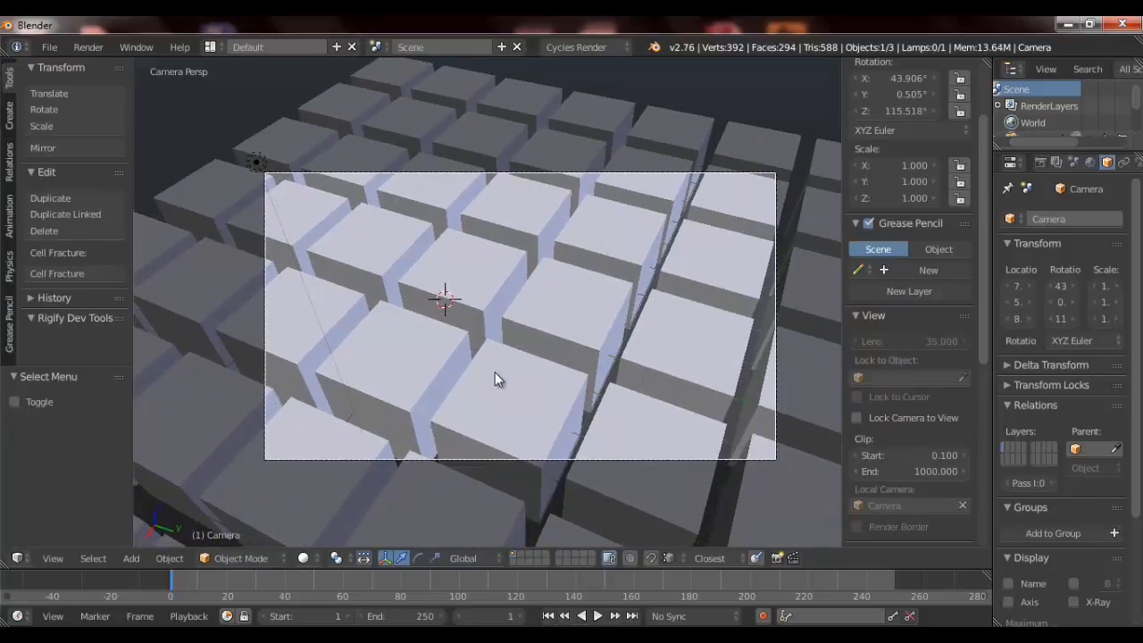
key("g")
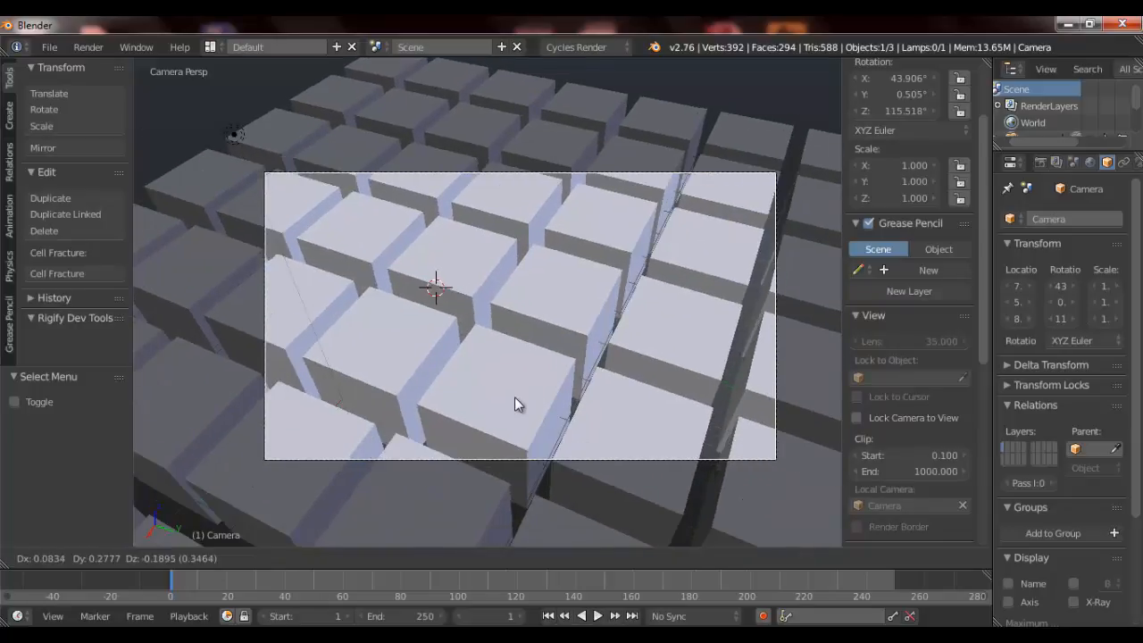
key("z")
key("z")
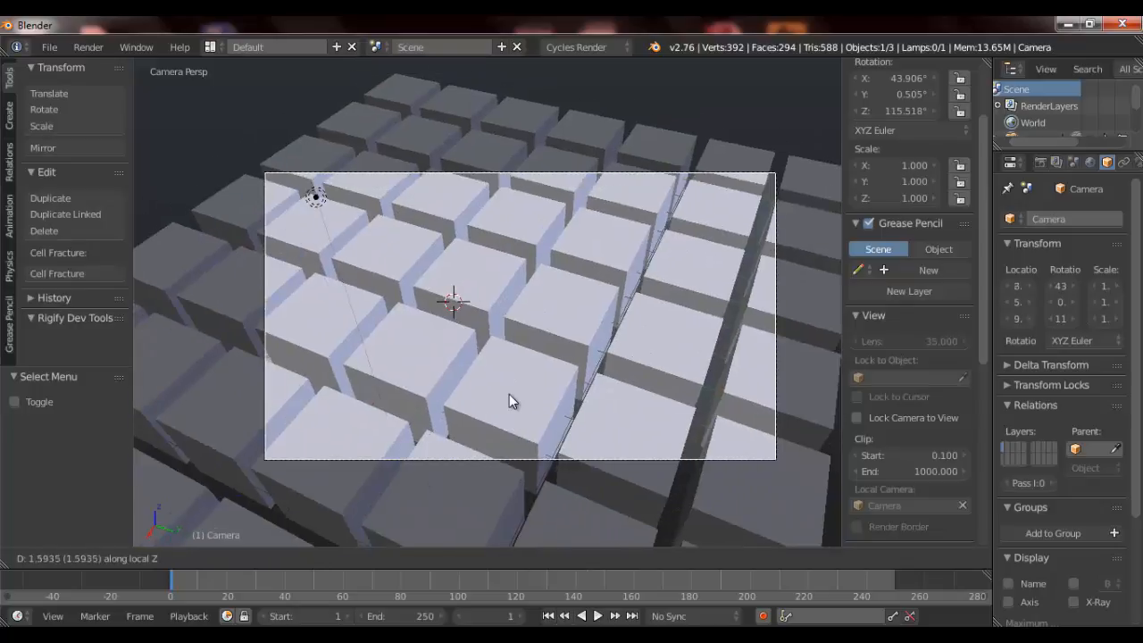
left_click(509, 394)
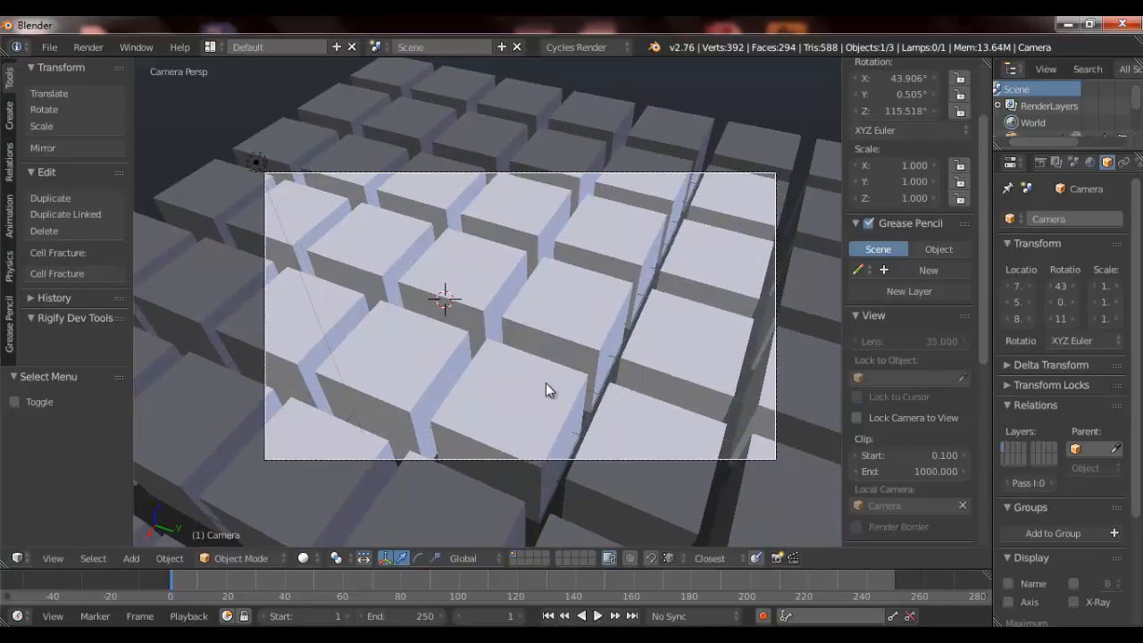
key("g")
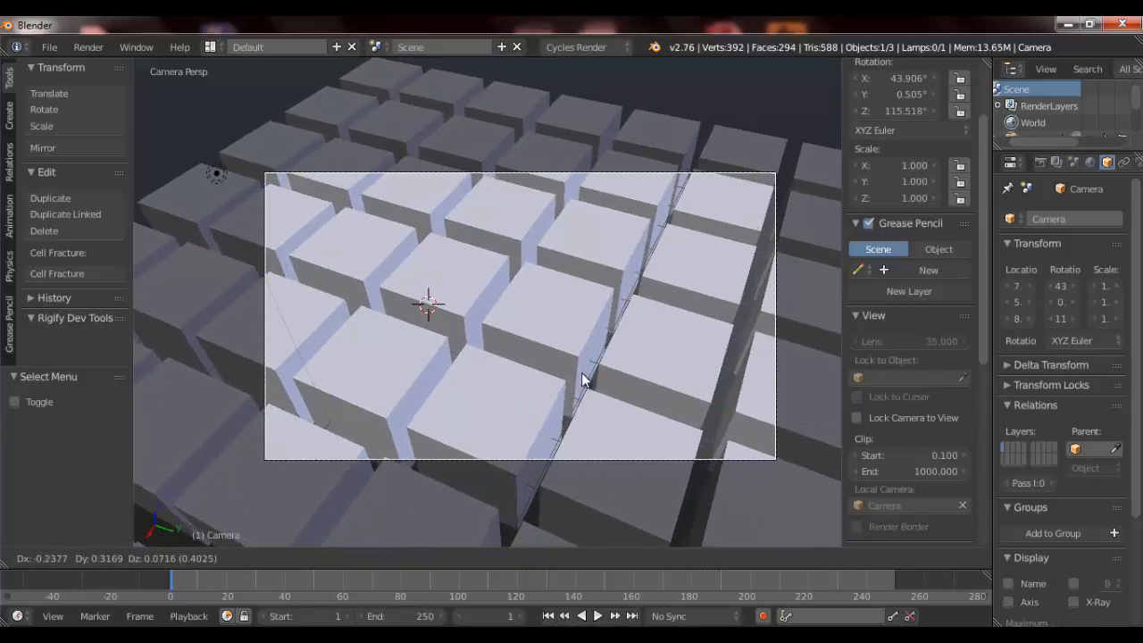
left_click(555, 350)
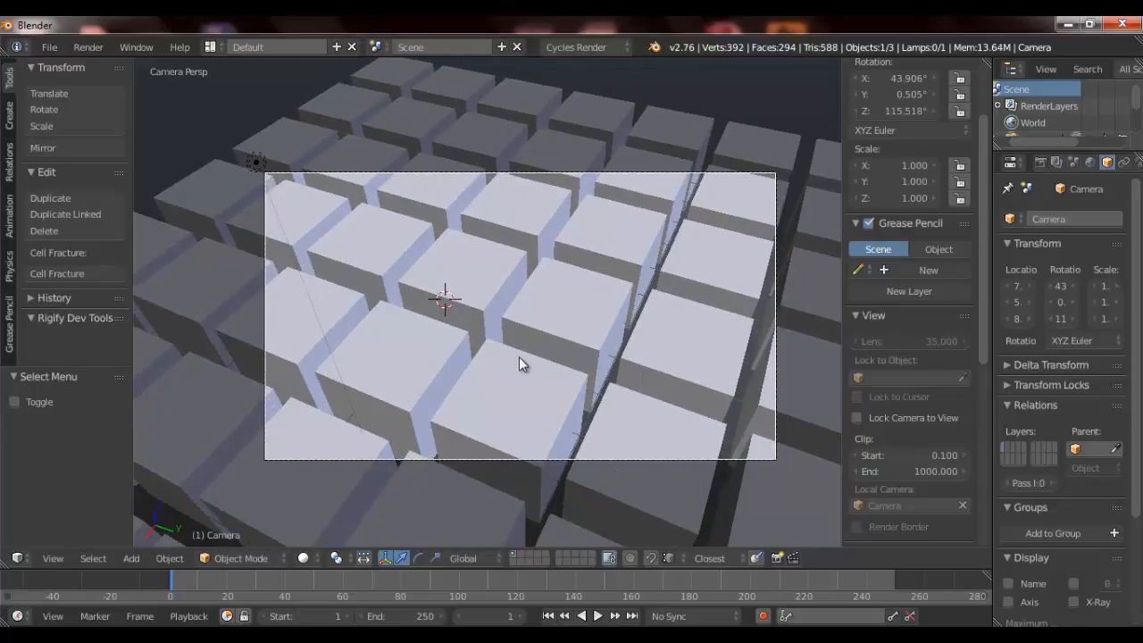
- Try panning the camera freely again and moving it back and forth along its local Z axis
key("g")
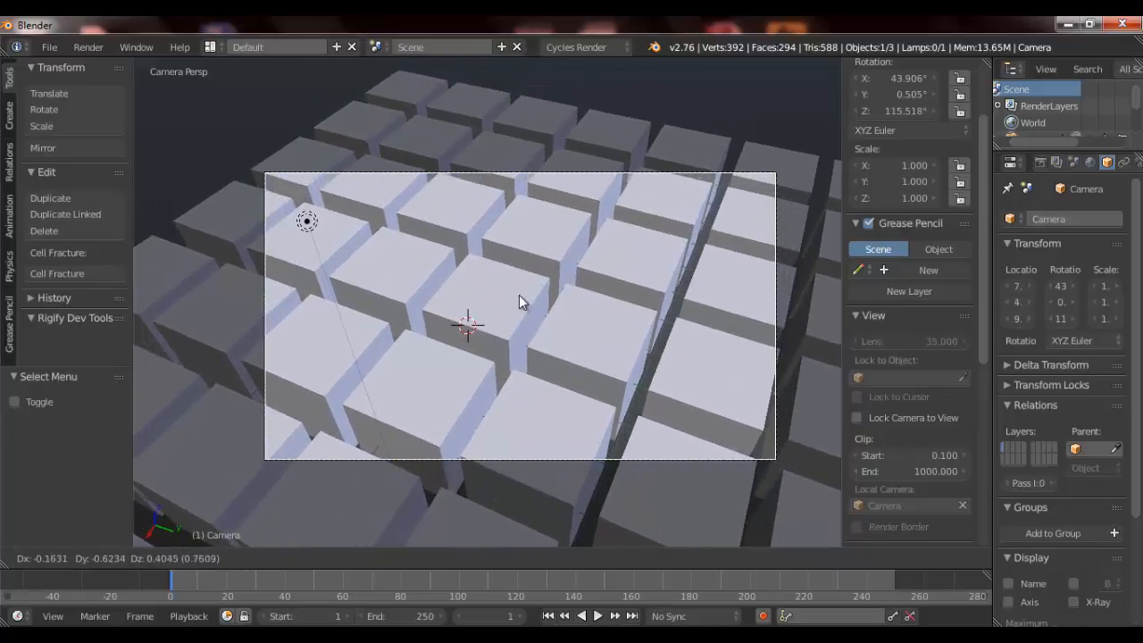
key("z")
key("z")
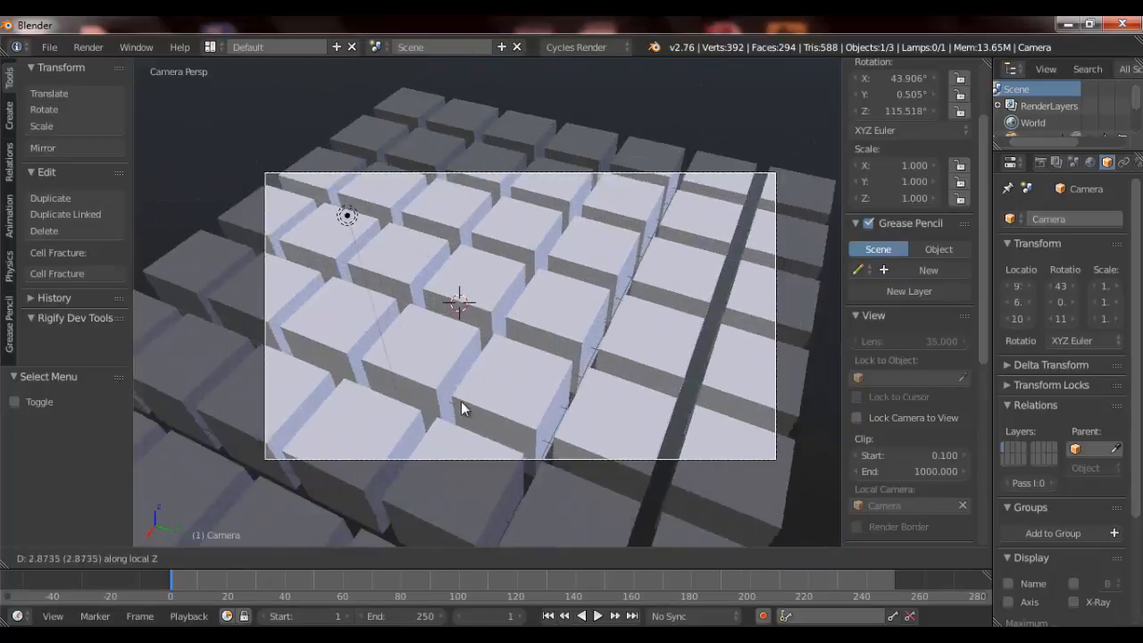
left_click(485, 329)
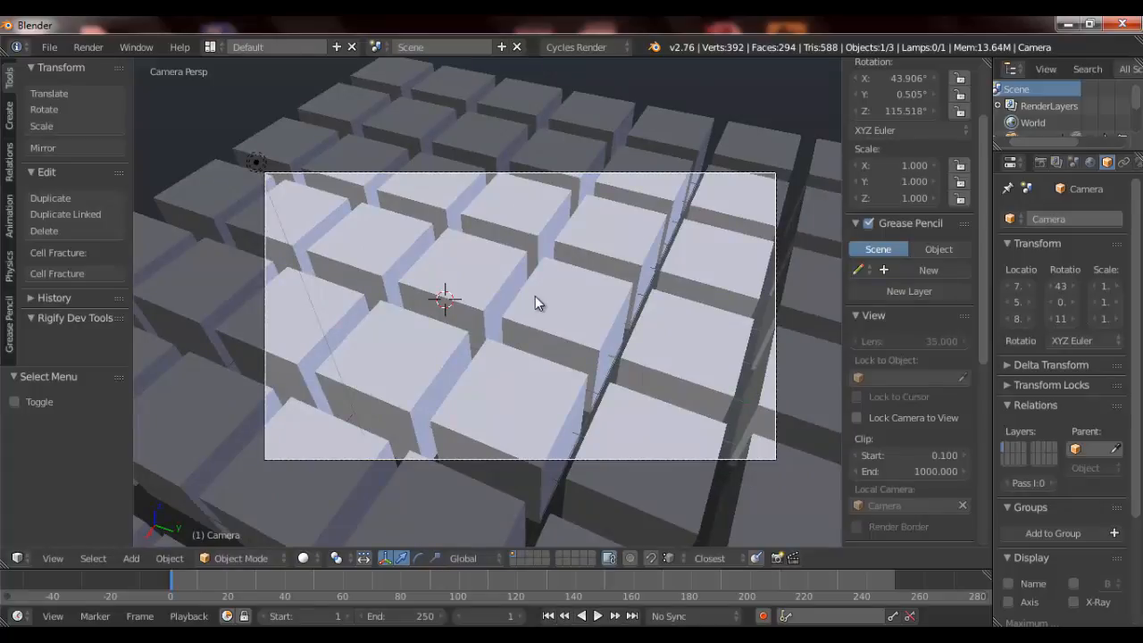
key("g")
key("z")
key("z")
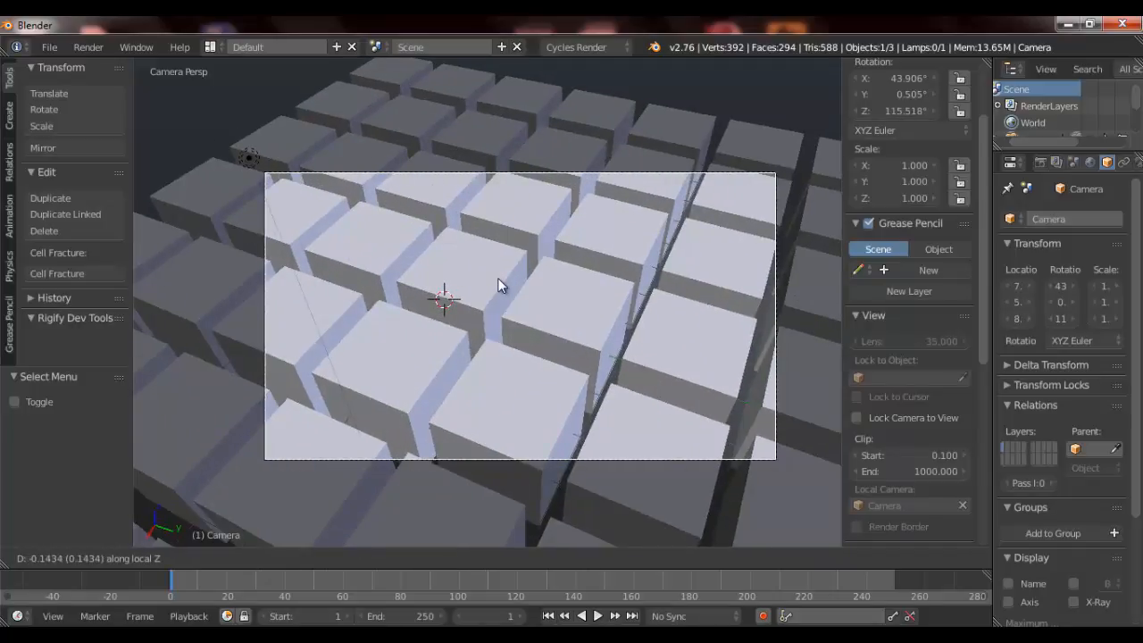
left_click(500, 285)
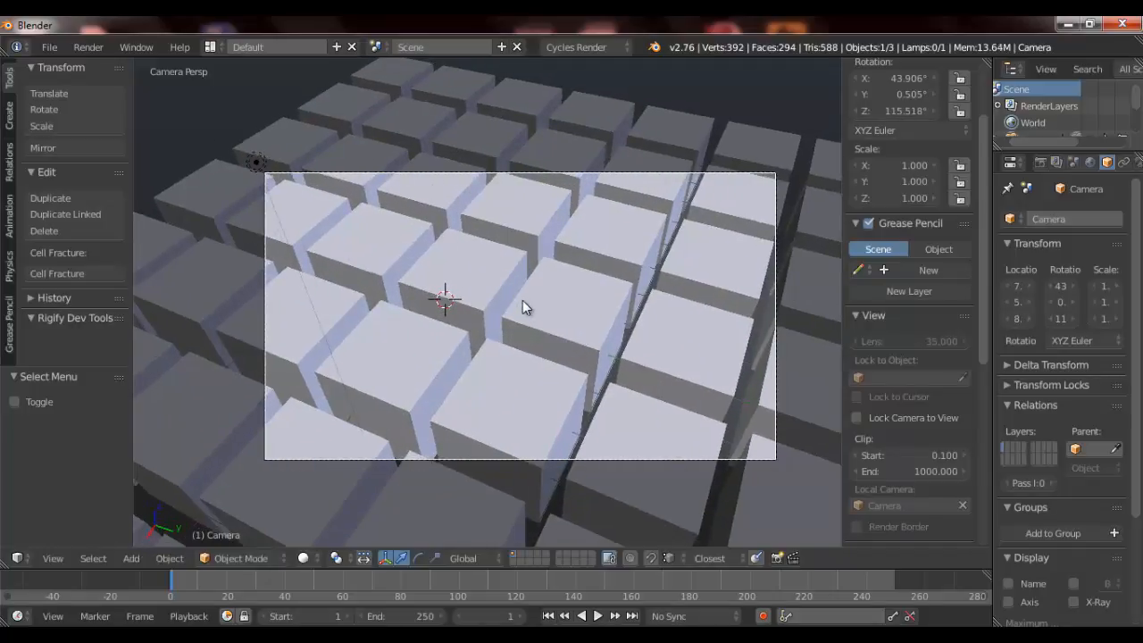
- Try rotating the camera about the viewing axis and about the global X axis
key("r")
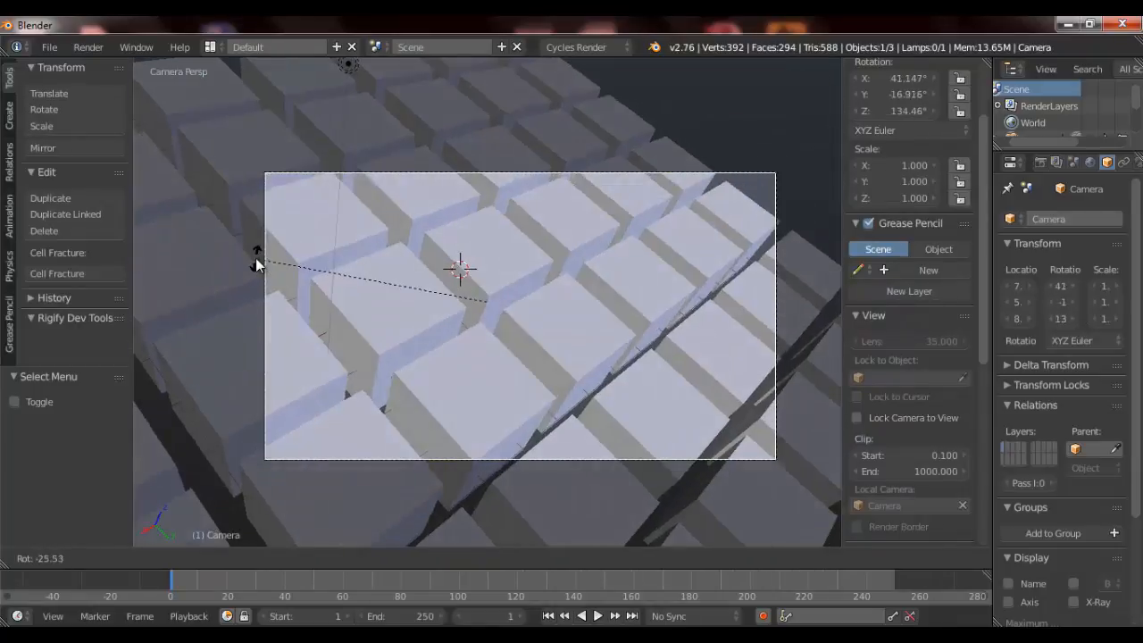
key("x")
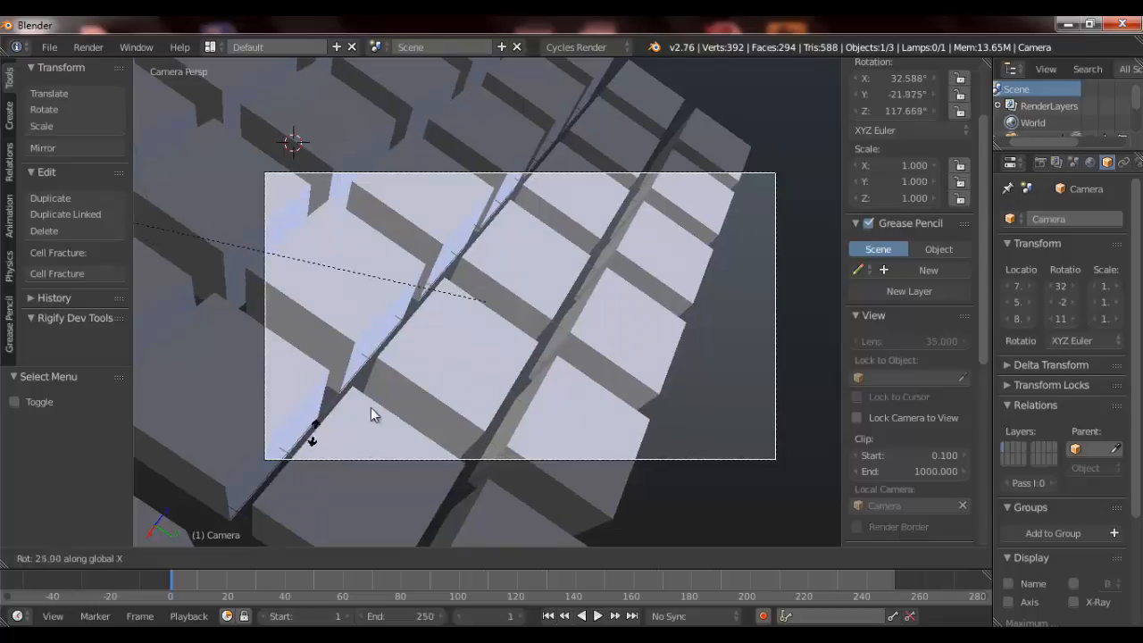
right_click(393, 399)
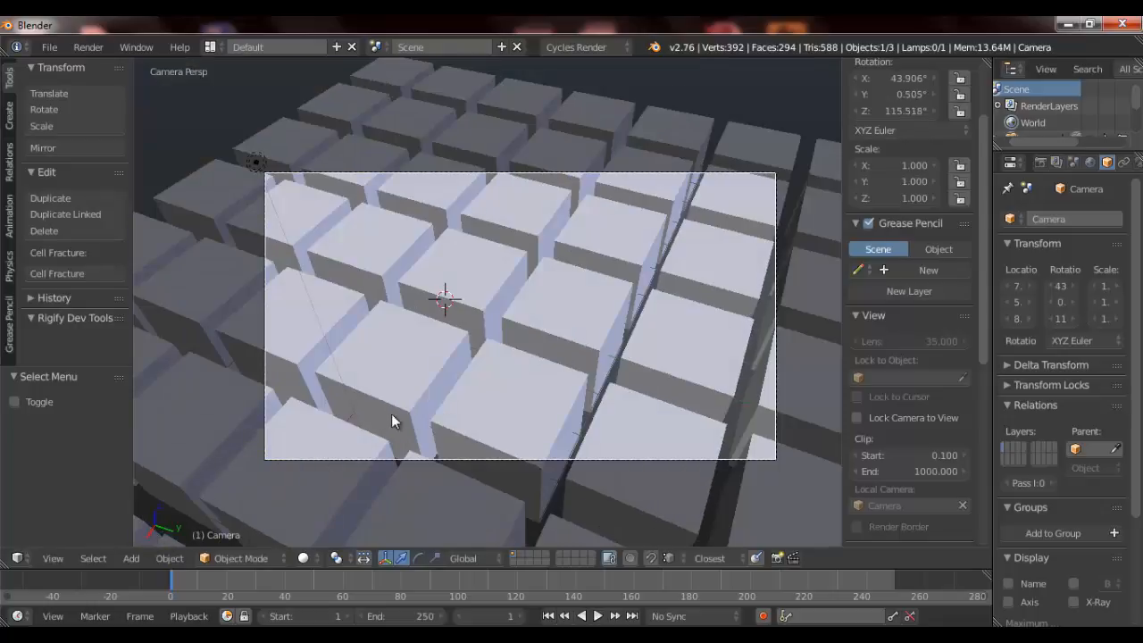
- Try rotating the camera about the global Y axis
key("r")
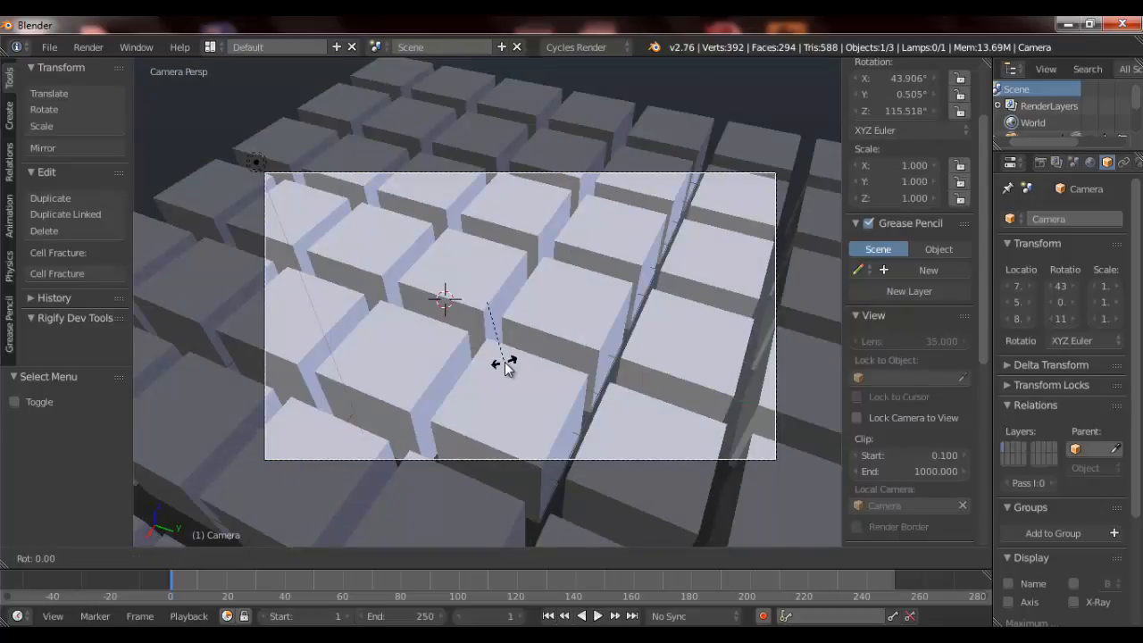
key("y")
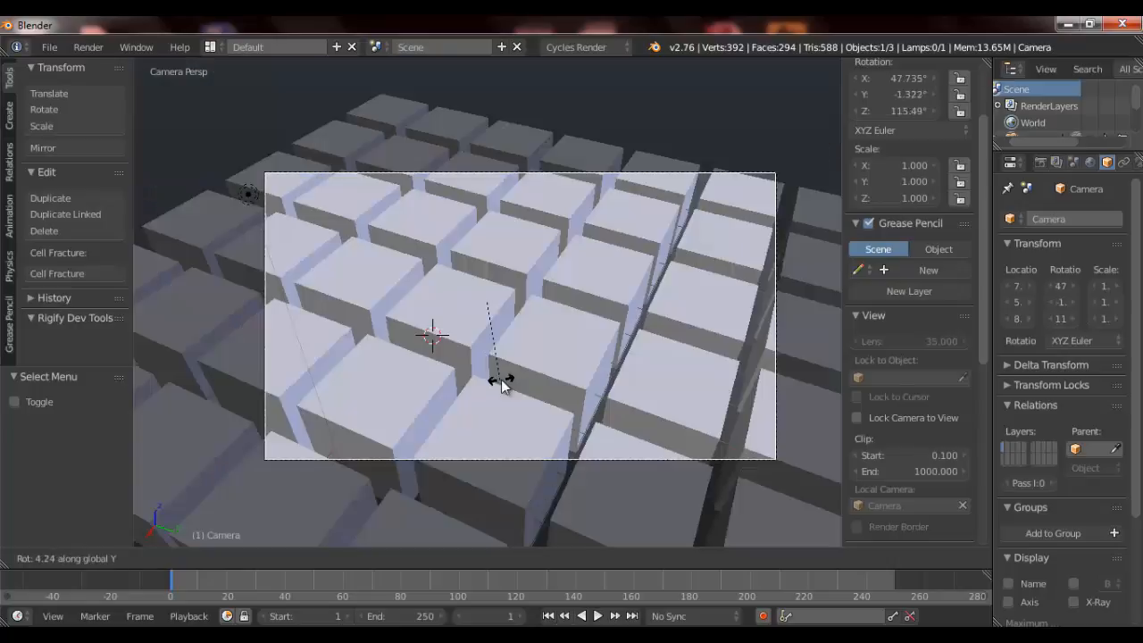
right_click(500, 379)
- Try rotating the camera about the global X axis and about its local X axis
scroll(540, 361, "down", 3)
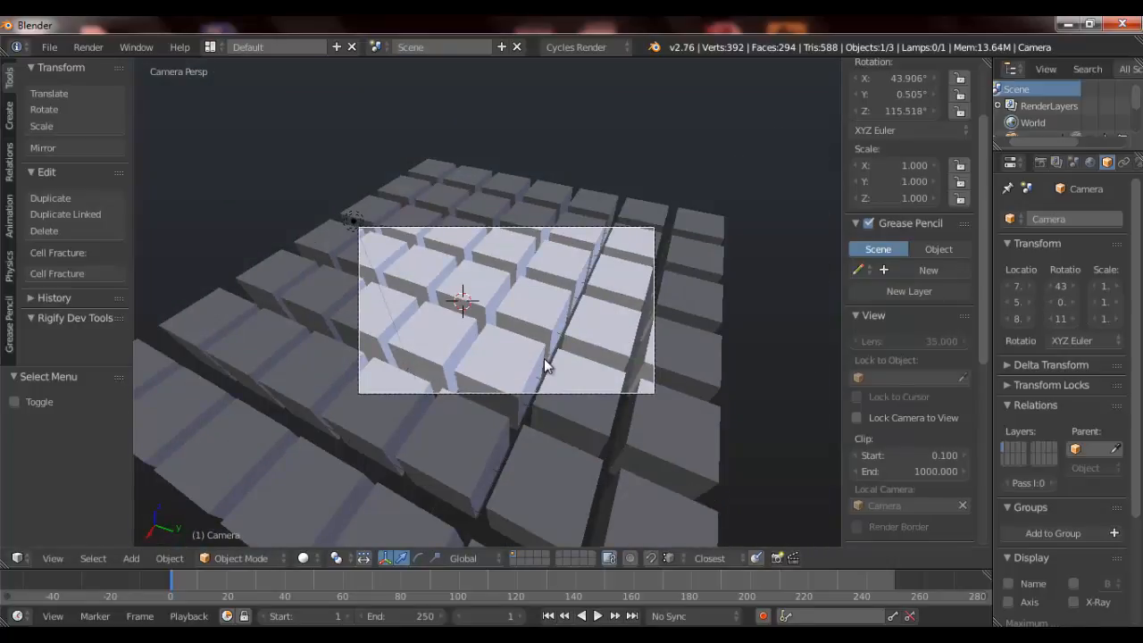
scroll(549, 355, "up", 2)
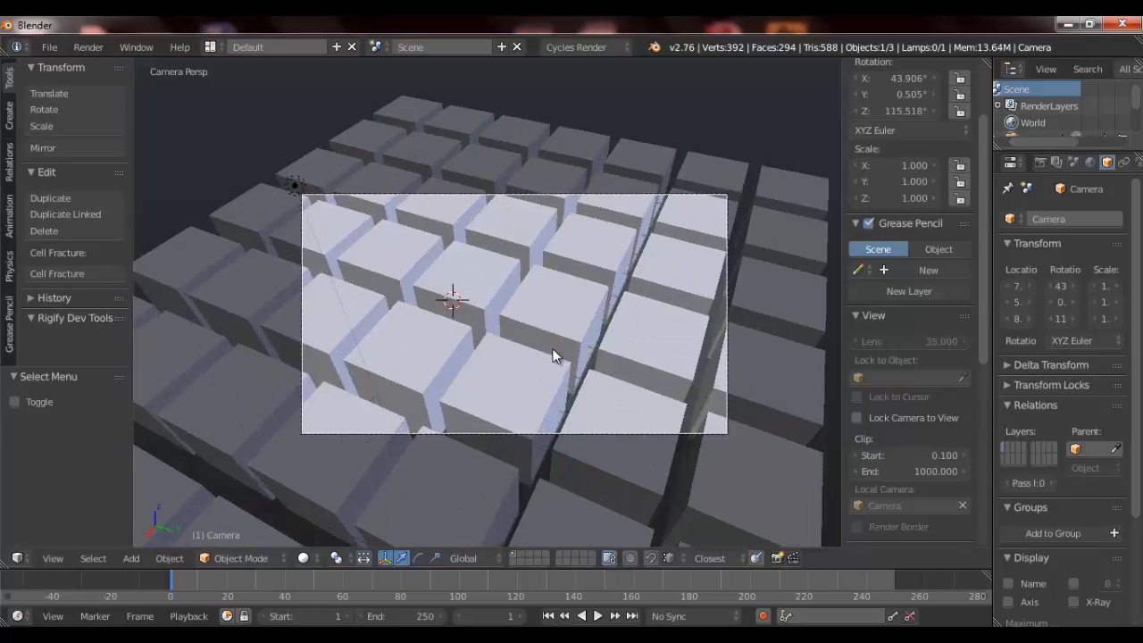
key("r")
key("x")
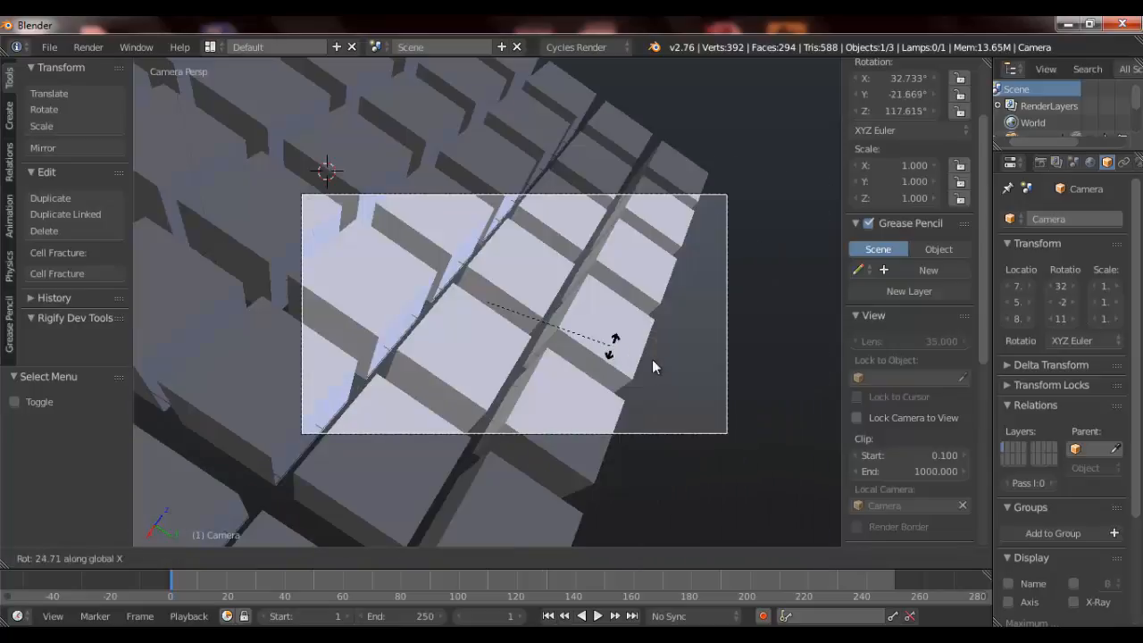
key("x")
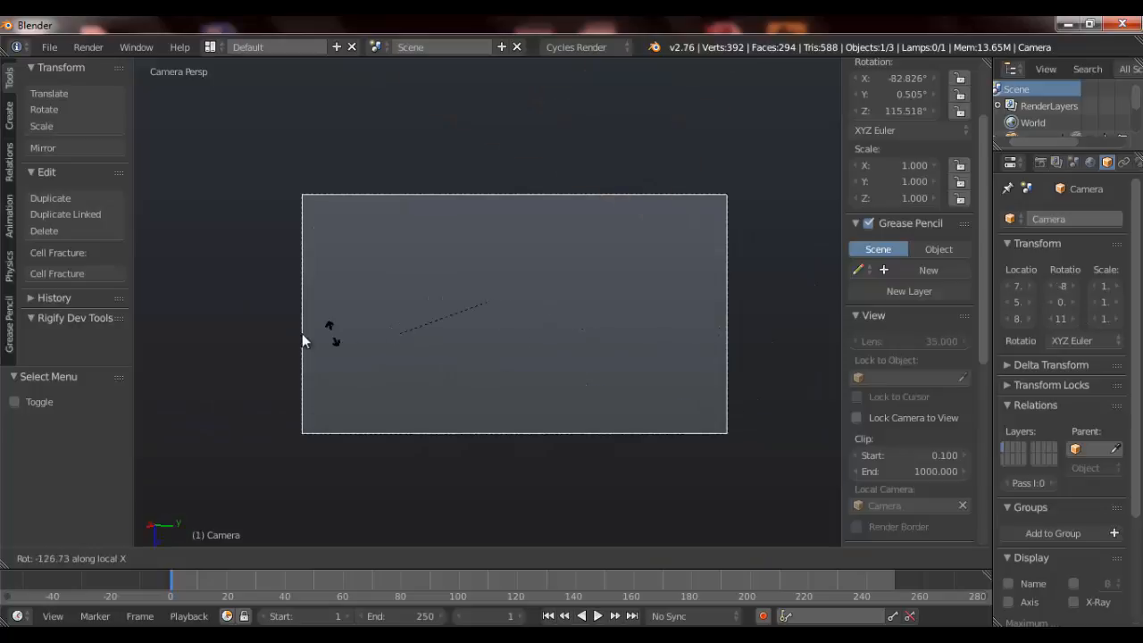
- Try rotating the camera about its local Z axis and about the global Z axis
key("z")
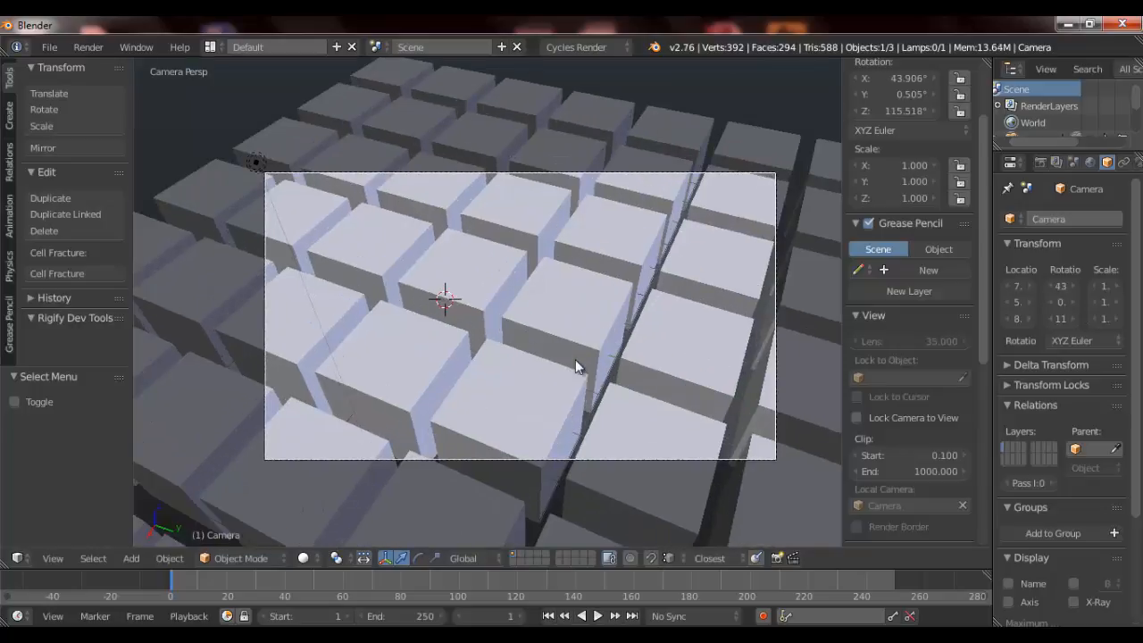
key("z")
key("z")
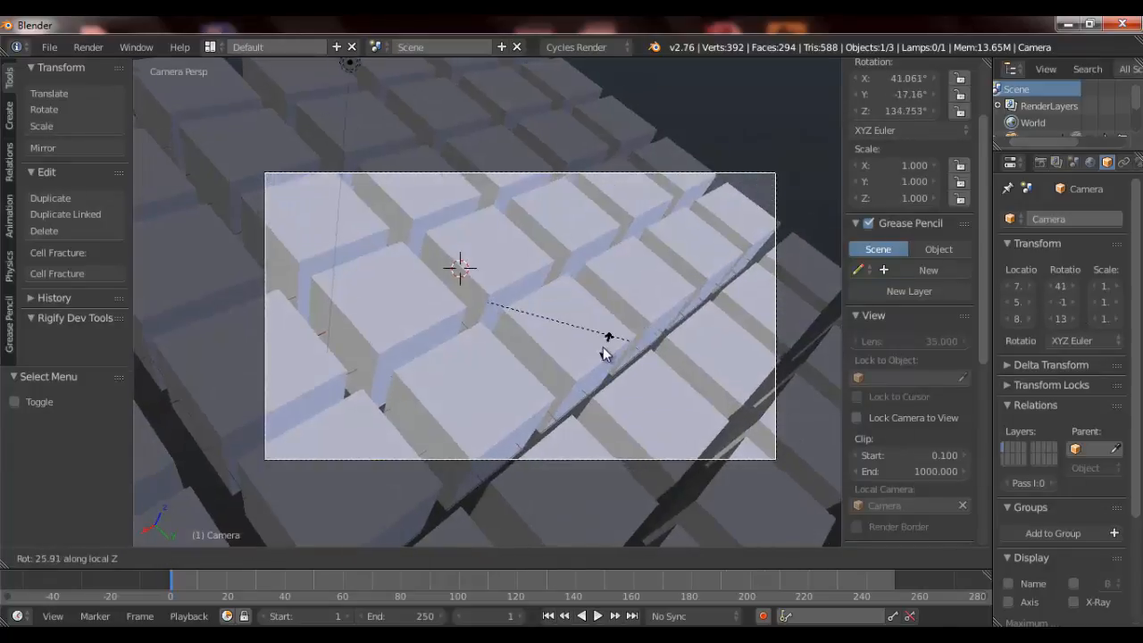
key("z")
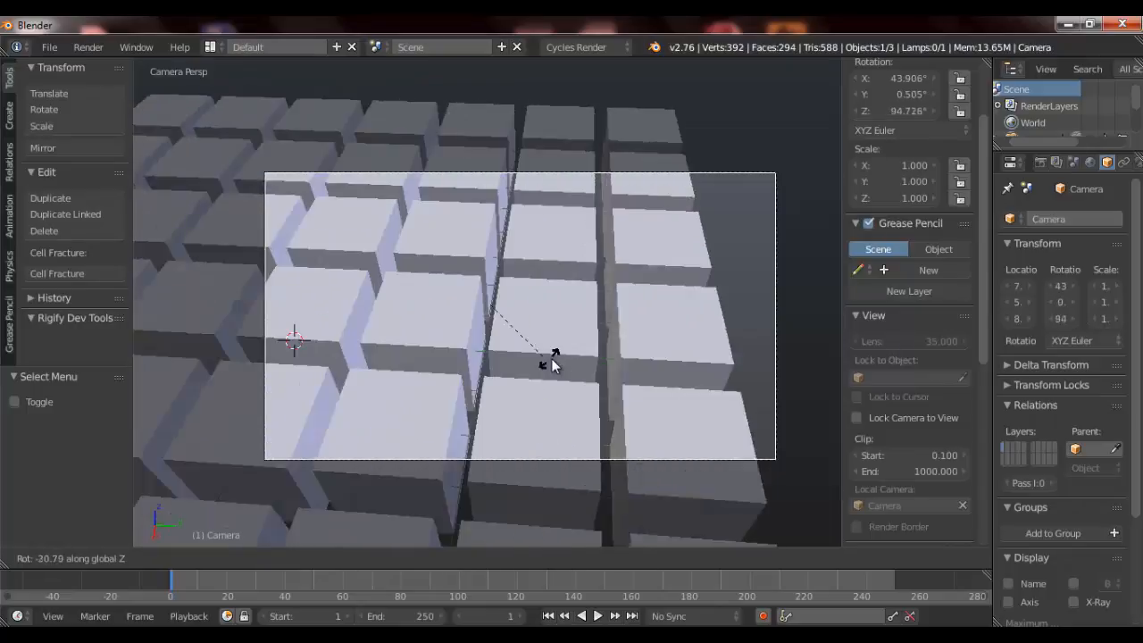
key("z")
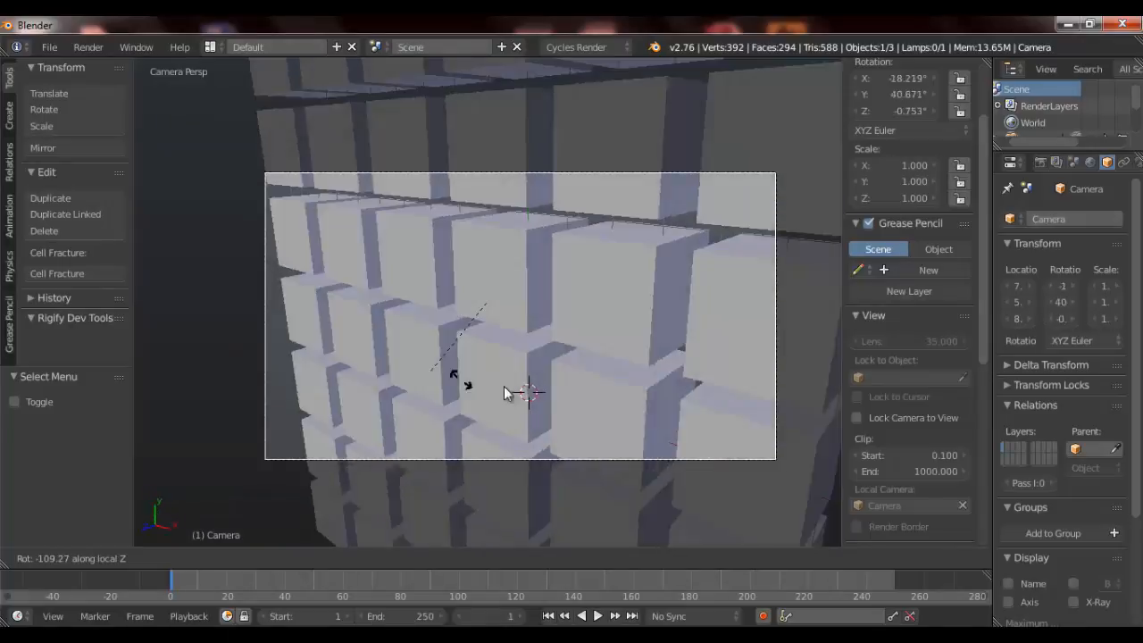
left_click(549, 410)
- Try rotating the camera about its local Y axis
key("r")
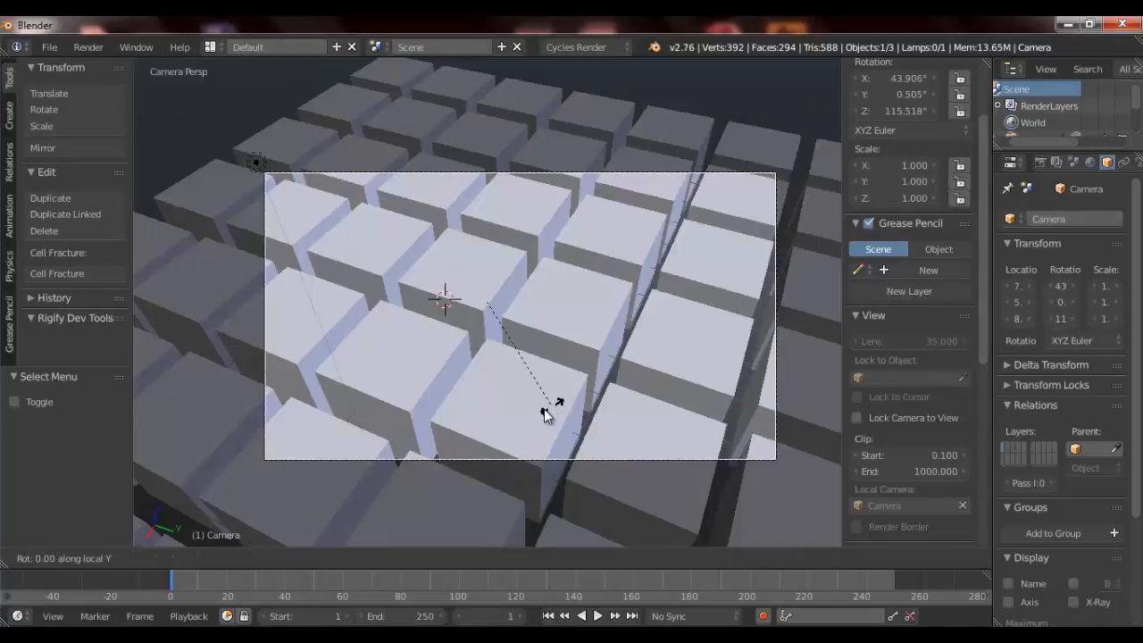
key("y")
key("y")
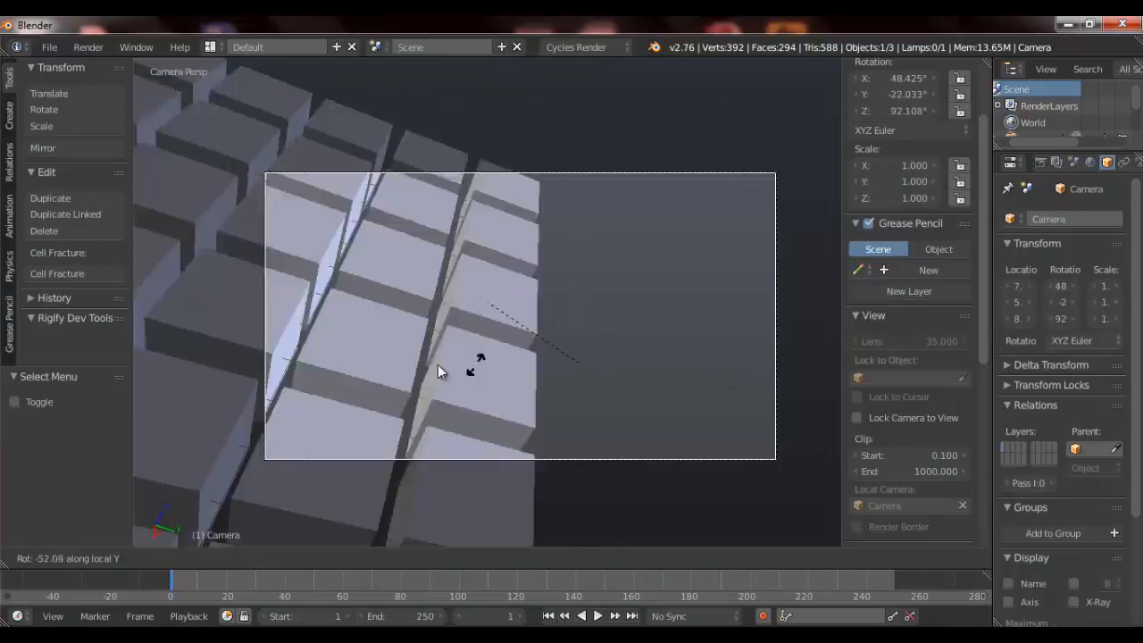
right_click(437, 364)
- Leave the camera view and set the transform orientation to Local
middle_click_drag(498, 391, 359, 319)
scroll(359, 311, "down", 6)
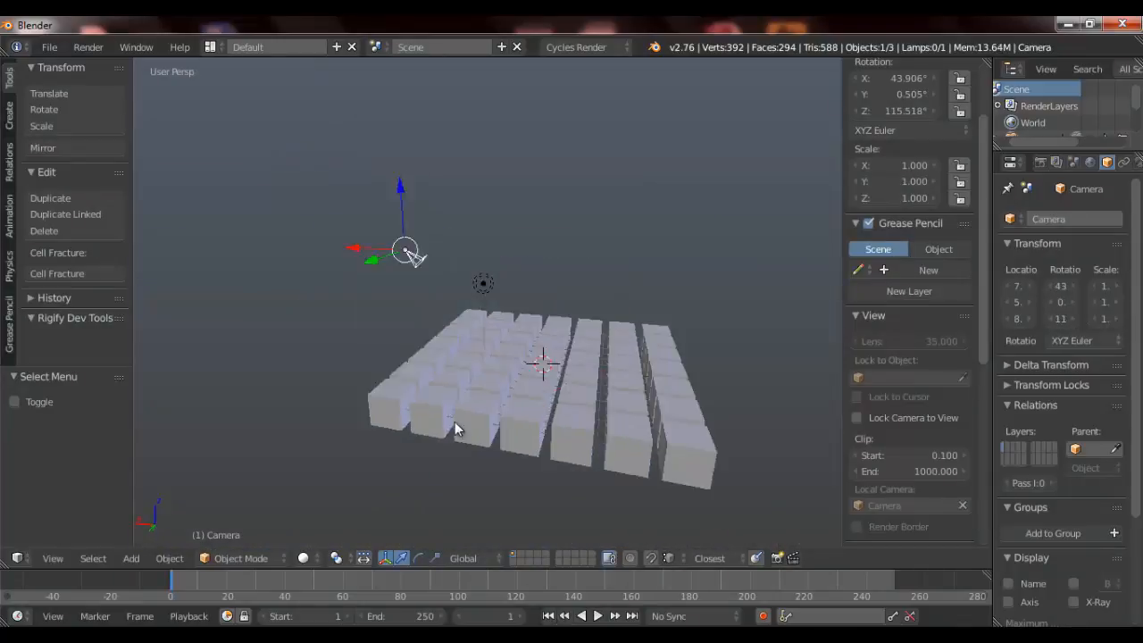
scroll(451, 431, "up", 3)
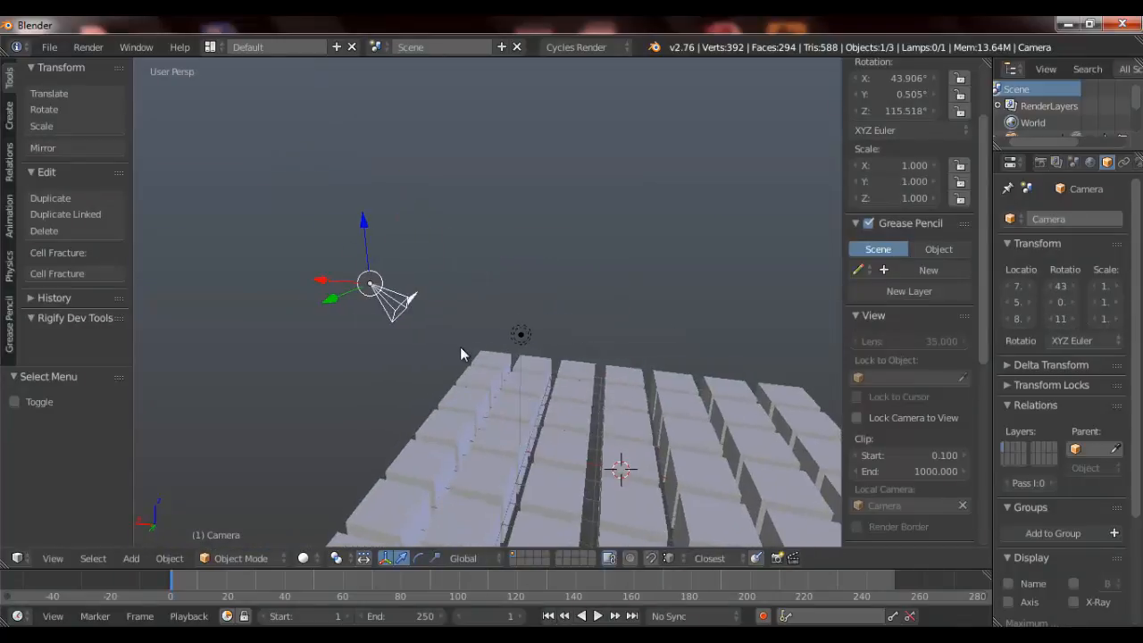
left_click(462, 558)
left_click(481, 523)
- Try rotating the camera about its local Z axis, the global Y axis, and its local Y and X axes
middle_click_drag(429, 456, 326, 386)
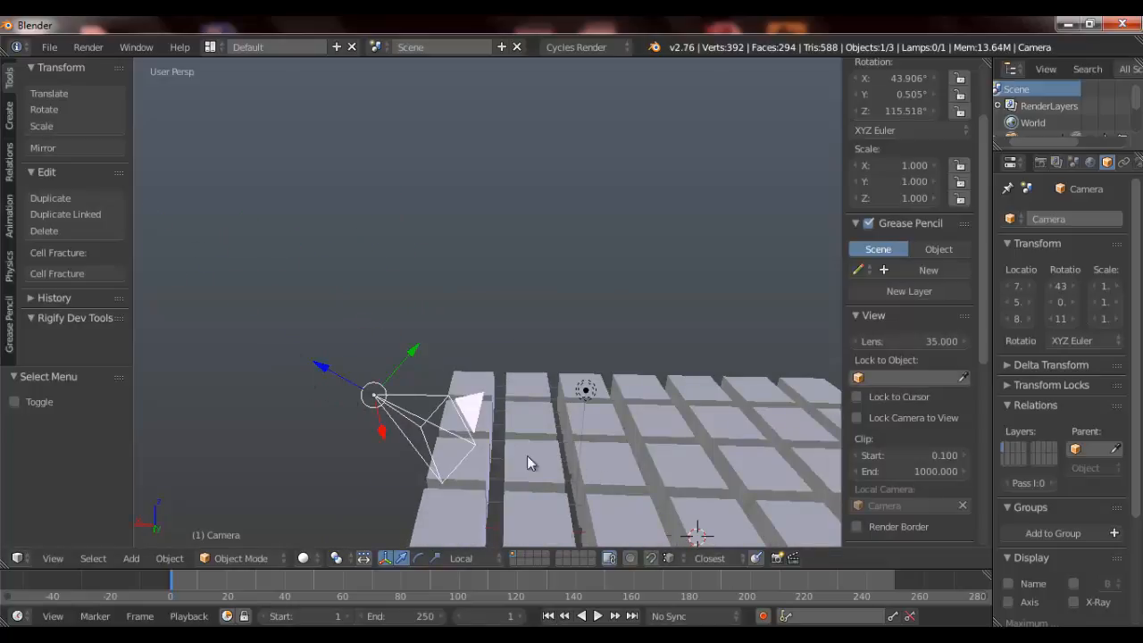
middle_click_drag(421, 427, 388, 433)
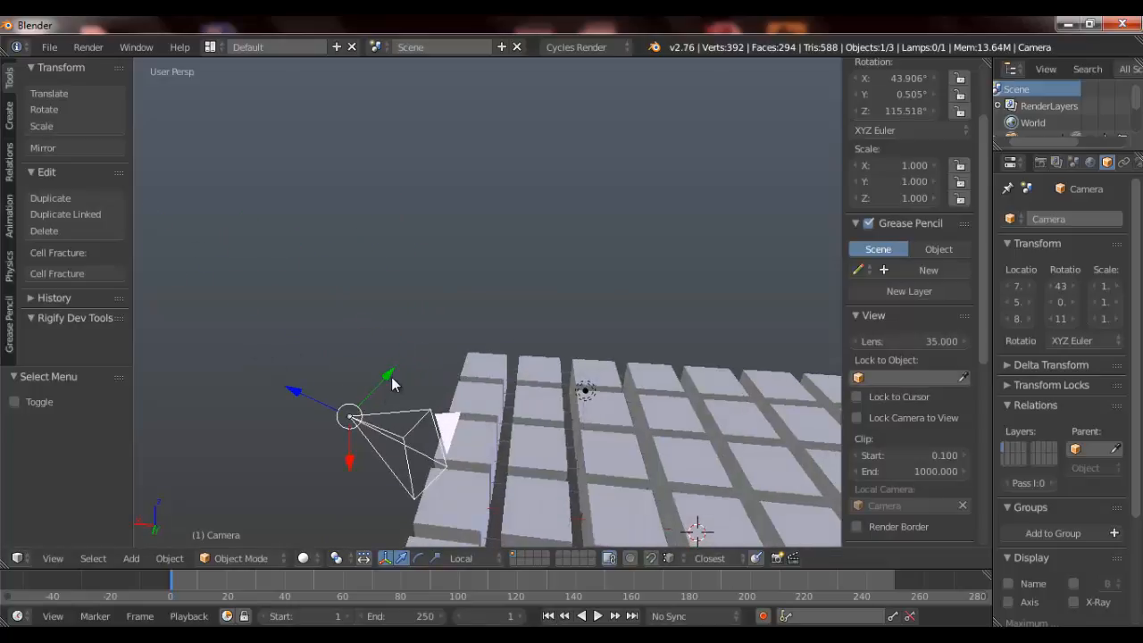
key("r")
key("z")
key("z")
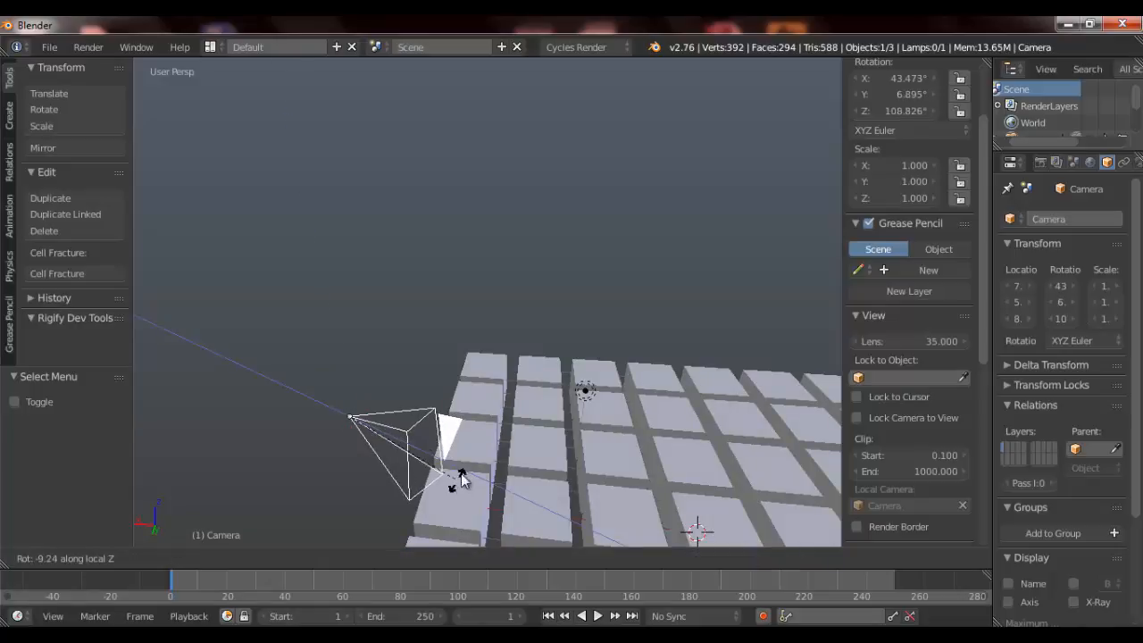
key("y")
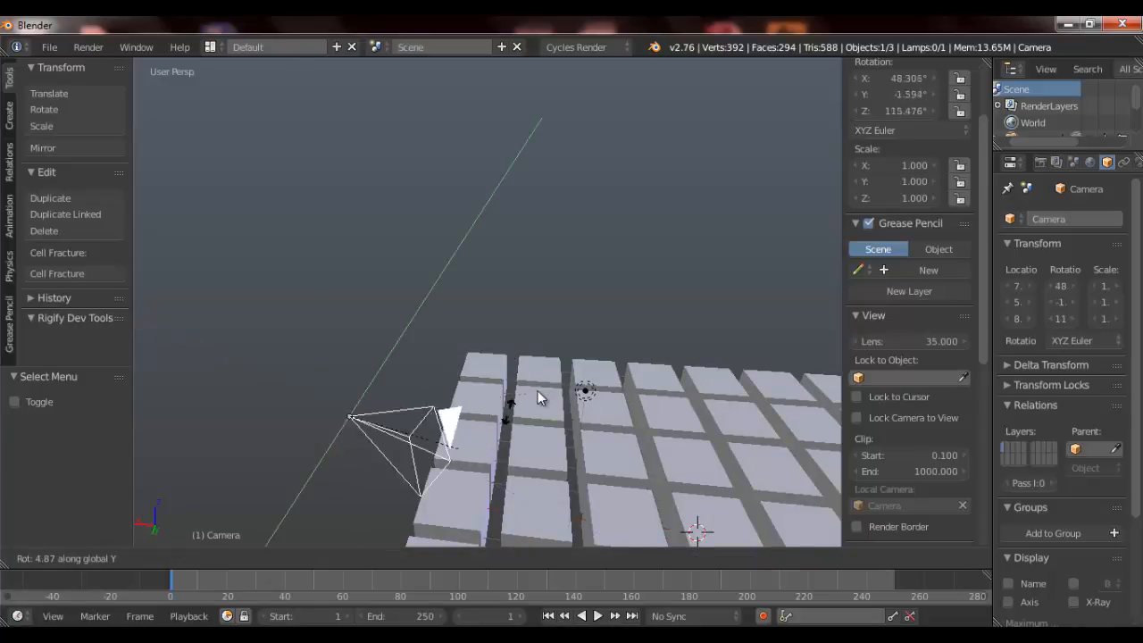
key("y")
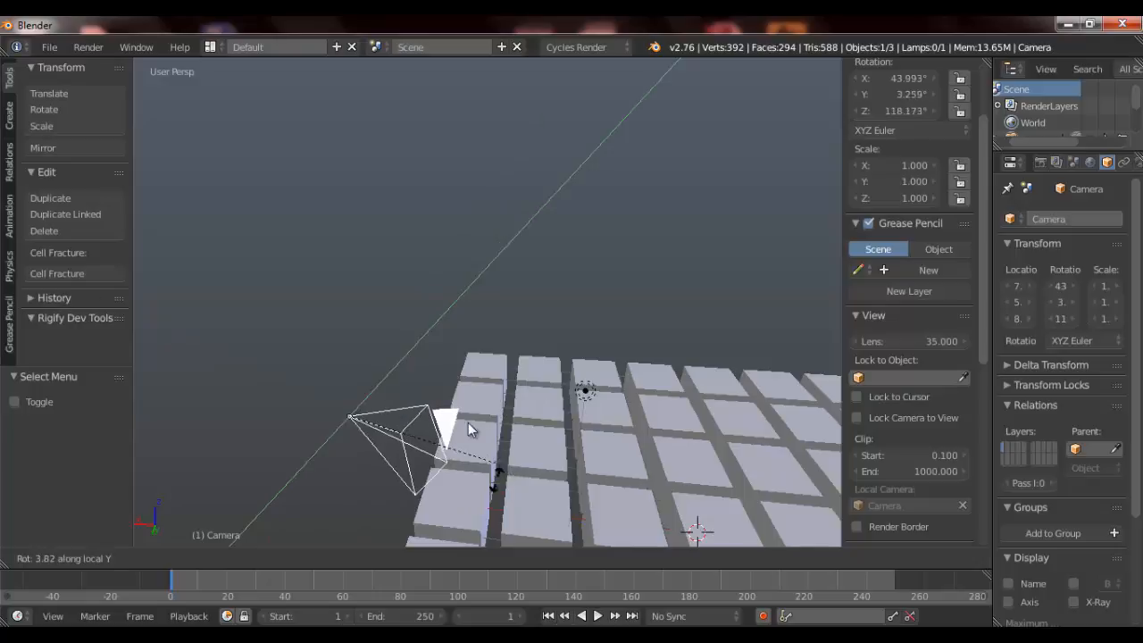
key("x")
key("x")
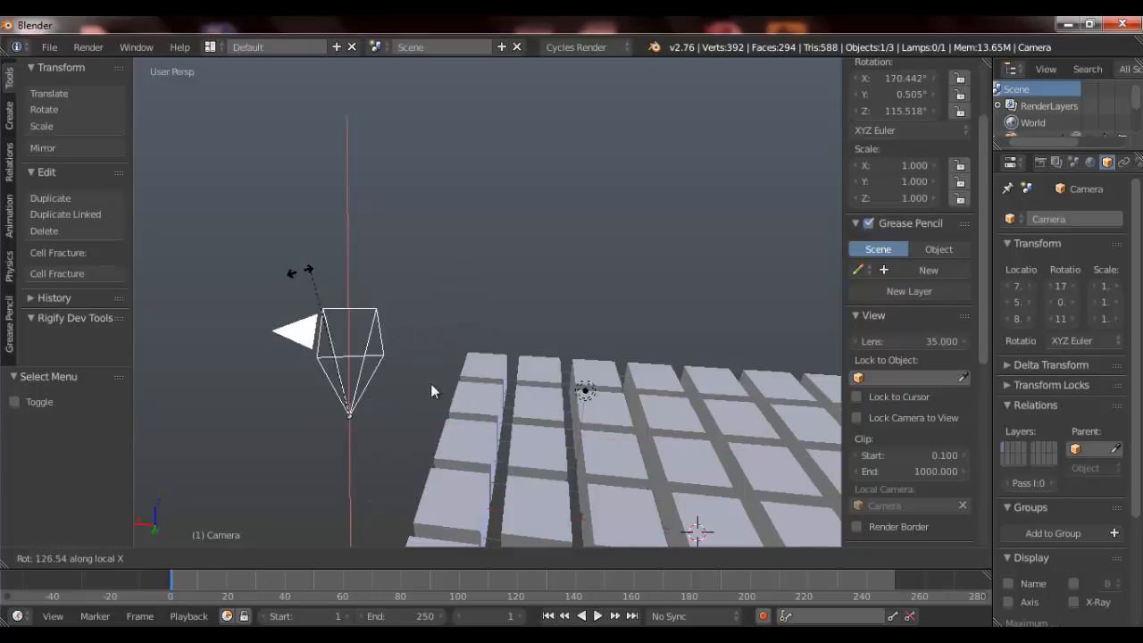
right_click(464, 401)
- Set the transform orientation to Global and look through the camera
middle_click_drag(463, 402, 584, 401)
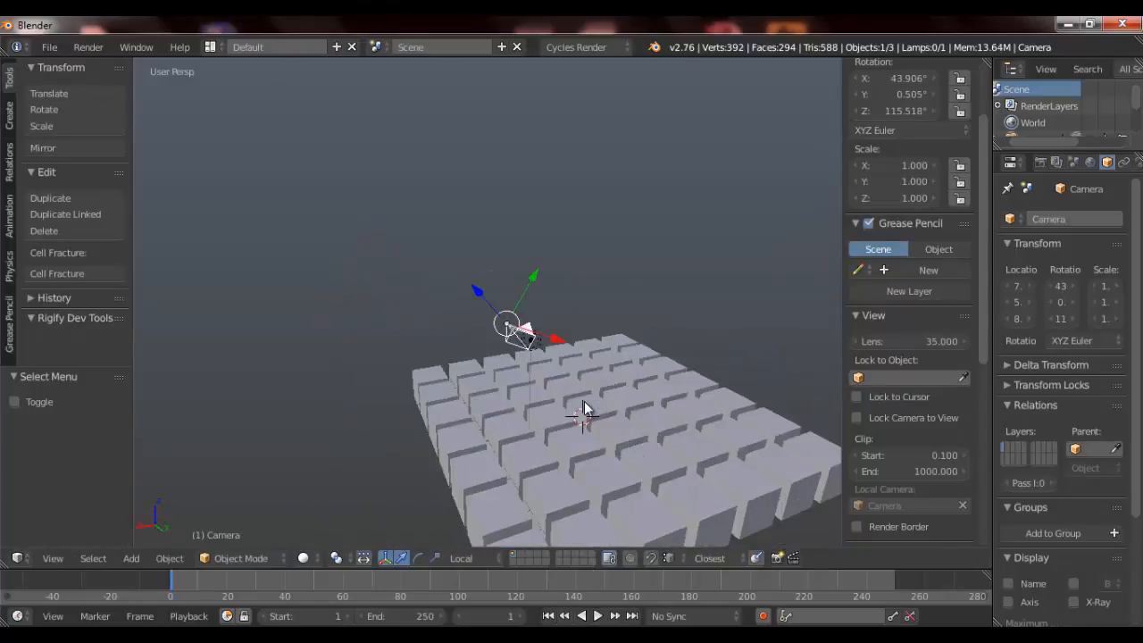
left_click(462, 557)
left_click(479, 533)
middle_click_drag(509, 479, 631, 386)
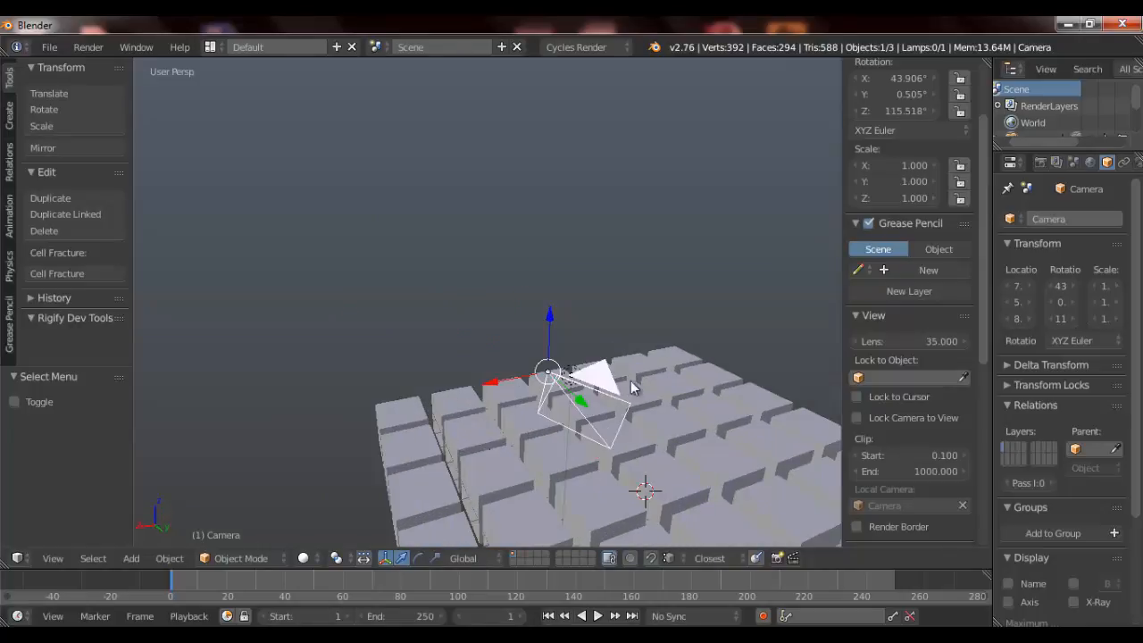
key("KP_0")
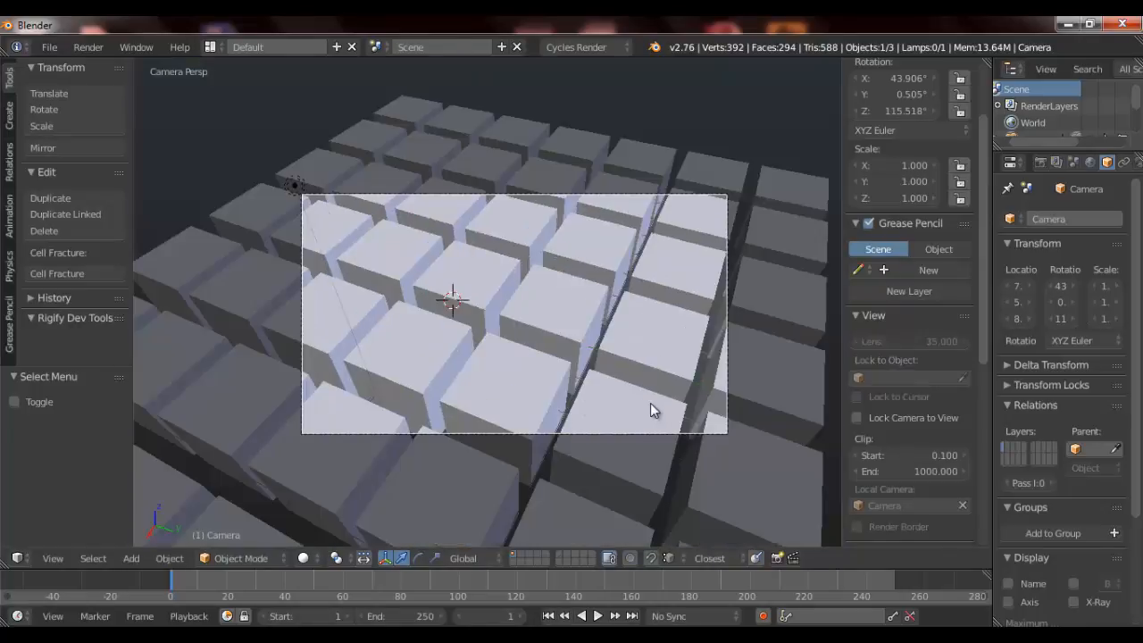
- Align the camera to a corner-on overview of the whole cube grid using Align Camera To View
middle_click_drag(656, 269, 179, 152)
middle_click_drag(541, 434, 534, 438)
scroll(581, 387, "down", 5)
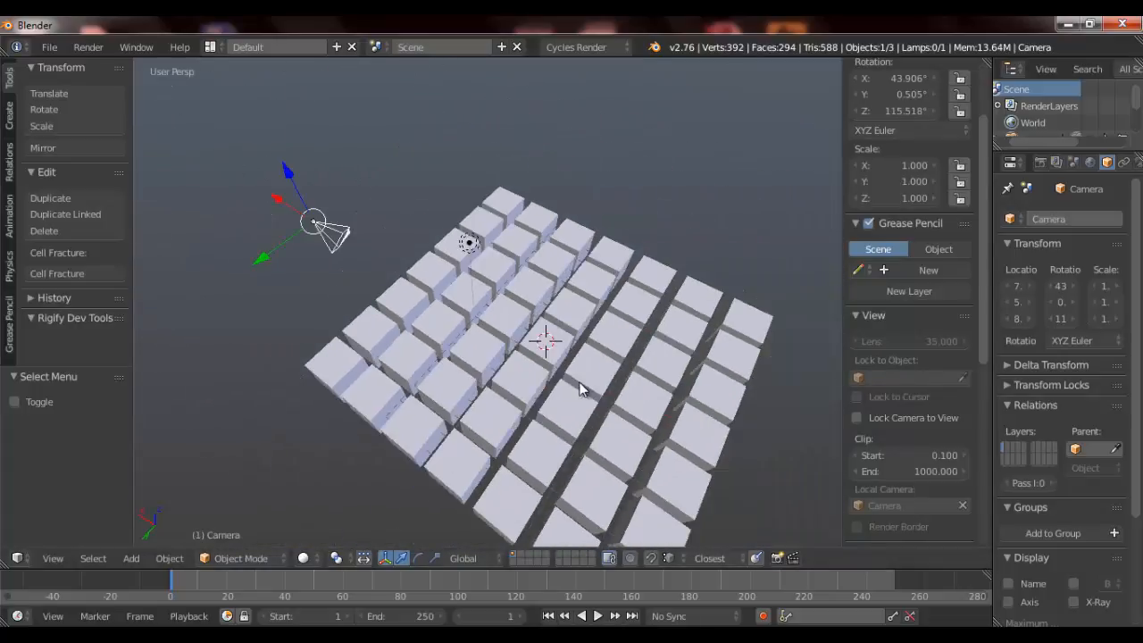
mouse_move(542, 370)
middle_mouse_down()
mouse_move(545, 426)
mouse_move(527, 371)
middle_mouse_up()
key("q")
left_click(637, 431)
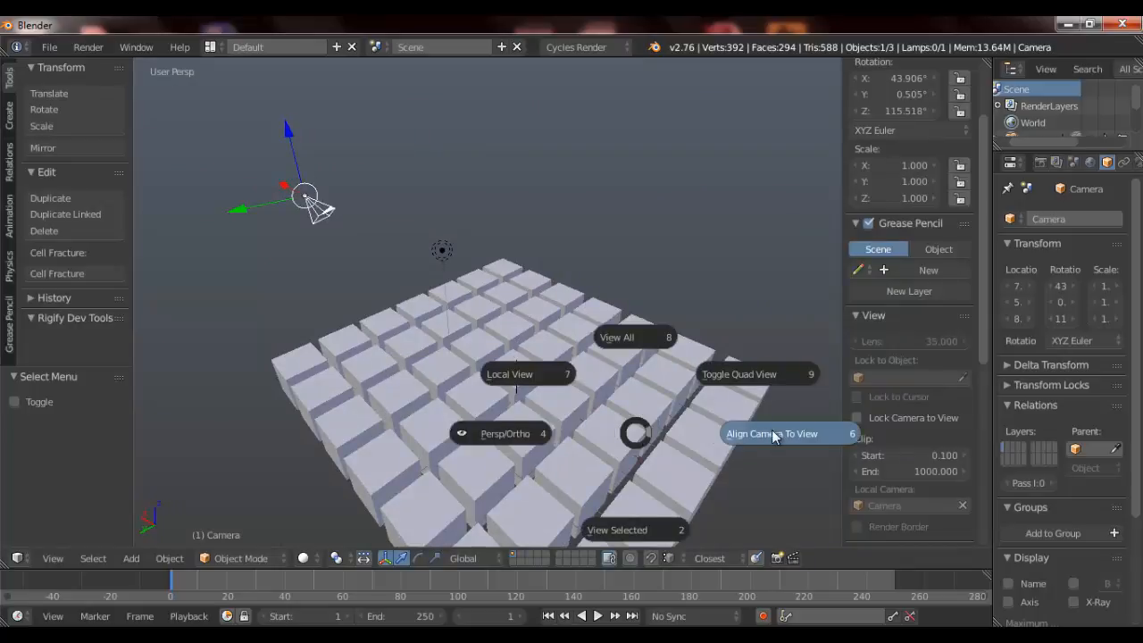
left_click(759, 431)
- Deselect everything, select the camera by its frame, and centre the camera frame in the viewport
key("a")
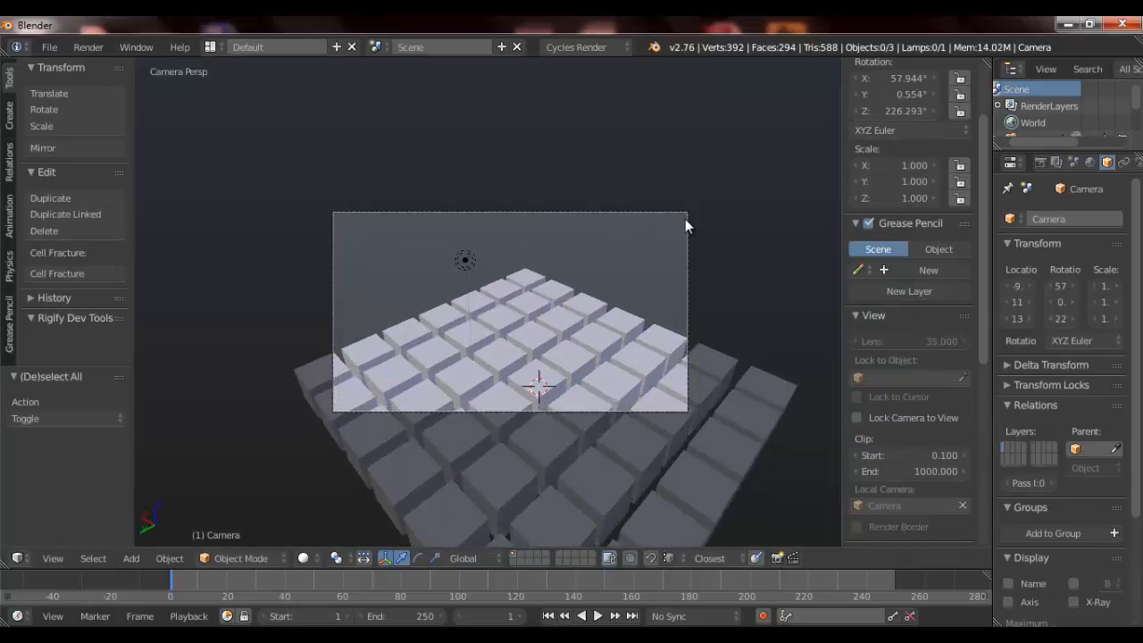
left_click(684, 225)
scroll(730, 284, "up", 4)
scroll(677, 296, "down", 3)
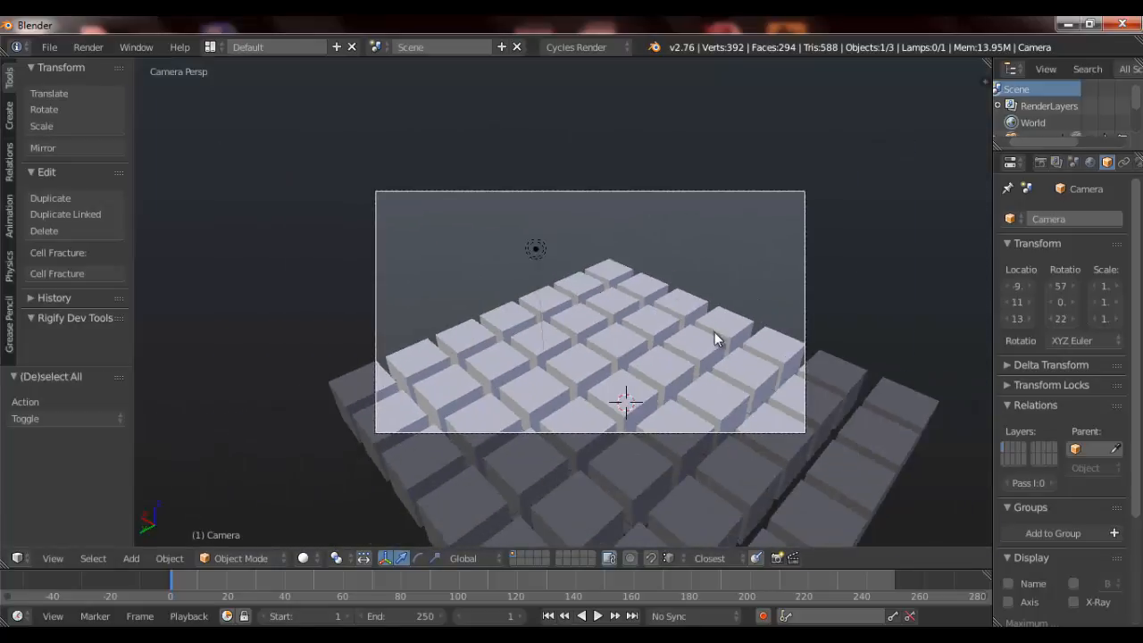
middle_click_drag(722, 341, 656, 328, "shift")
- Try walking the camera sideways and forward over the cubes in walk navigation, toggling gravity on and off
key("shift+f")
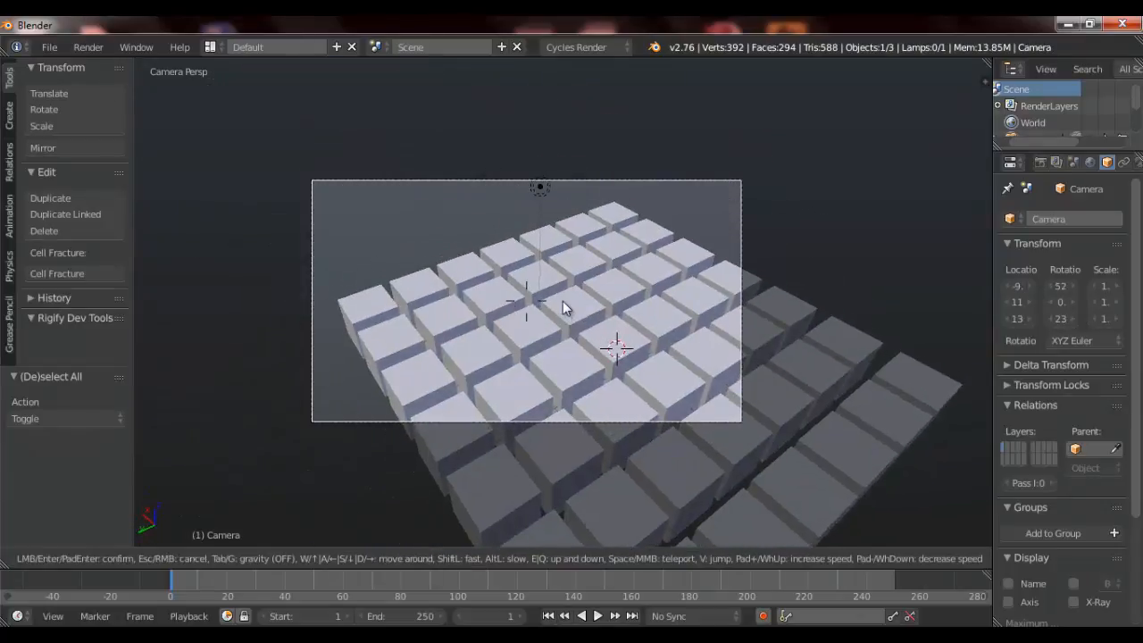
key("d")
key("w")
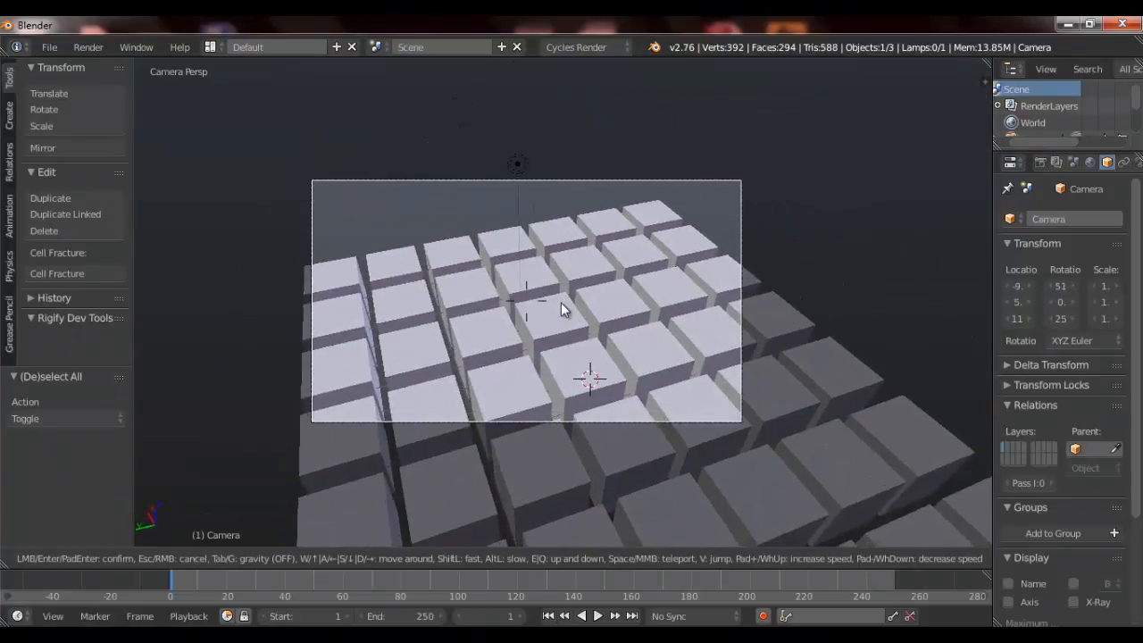
key("Tab")
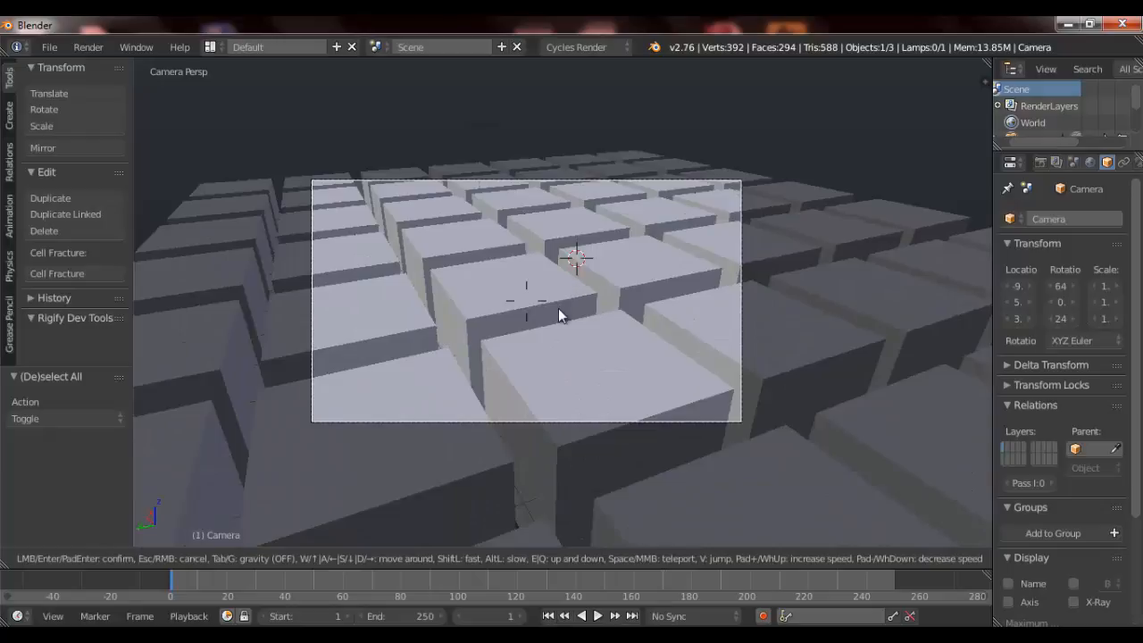
key("Tab")
key("Escape")
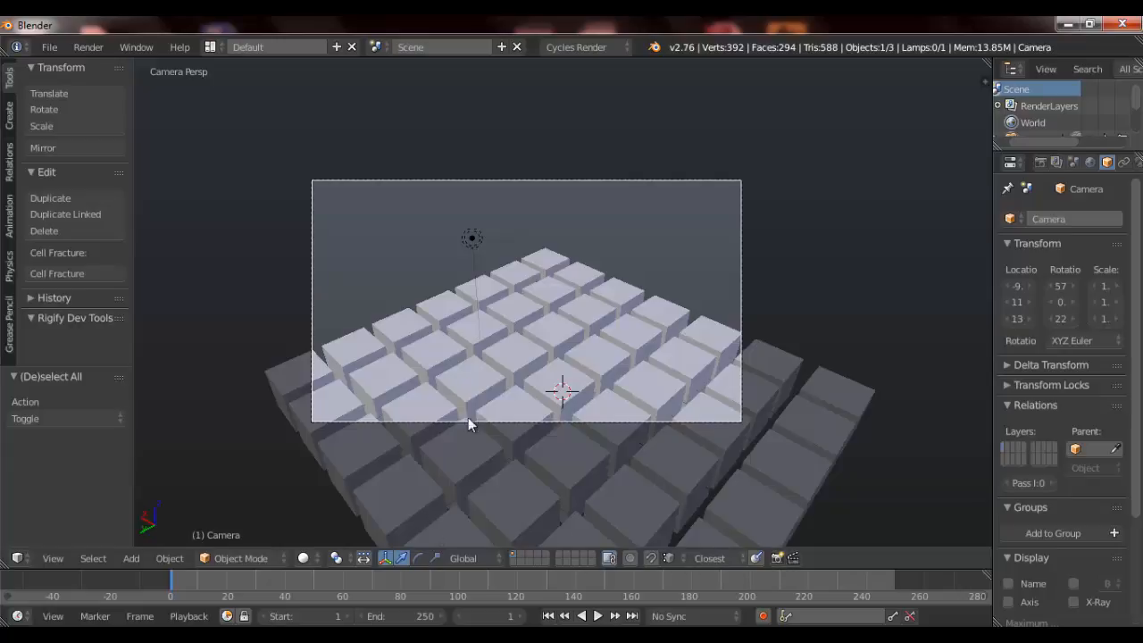
- Walk the camera sideways, forward and back until it looks down along the cube rows head-on, and keep that position
key("shift+f")
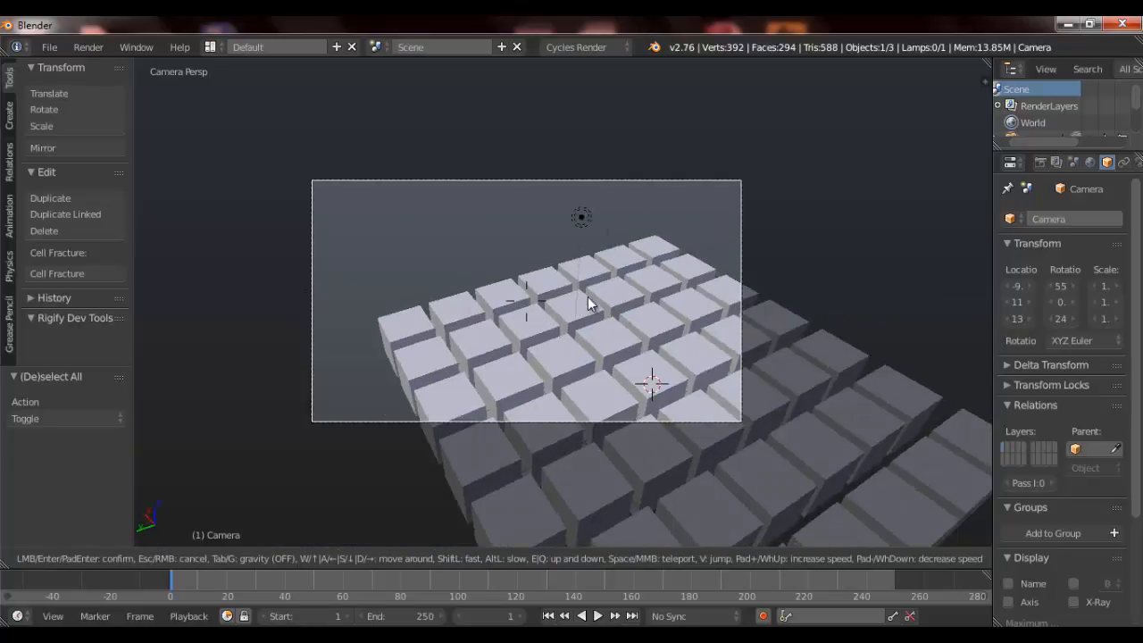
key("d")
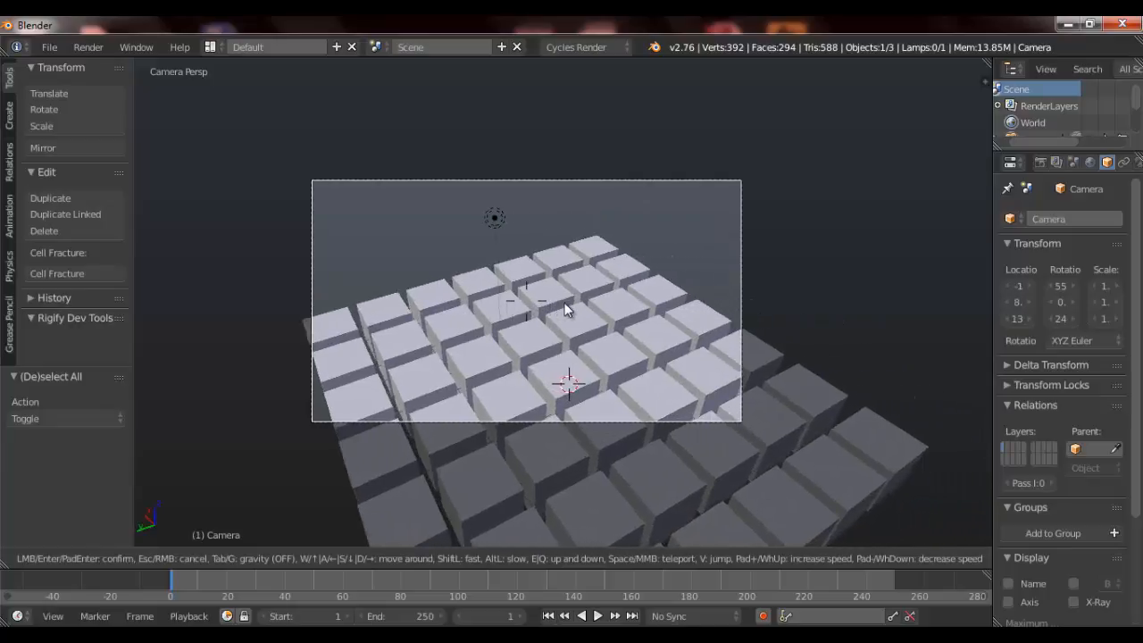
key("w")
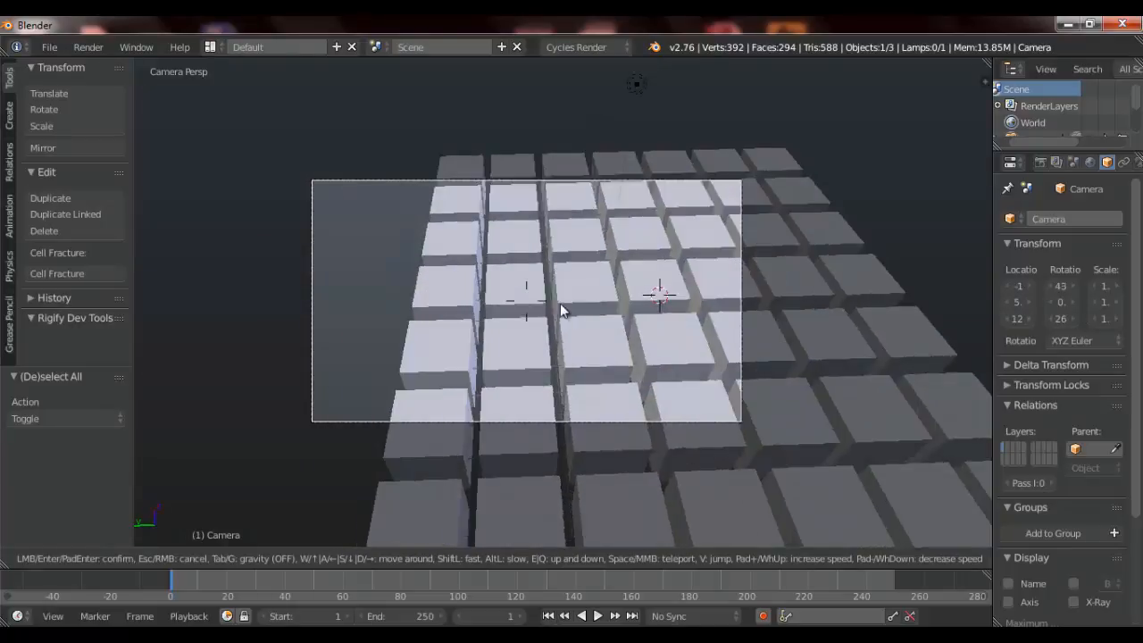
key("s")
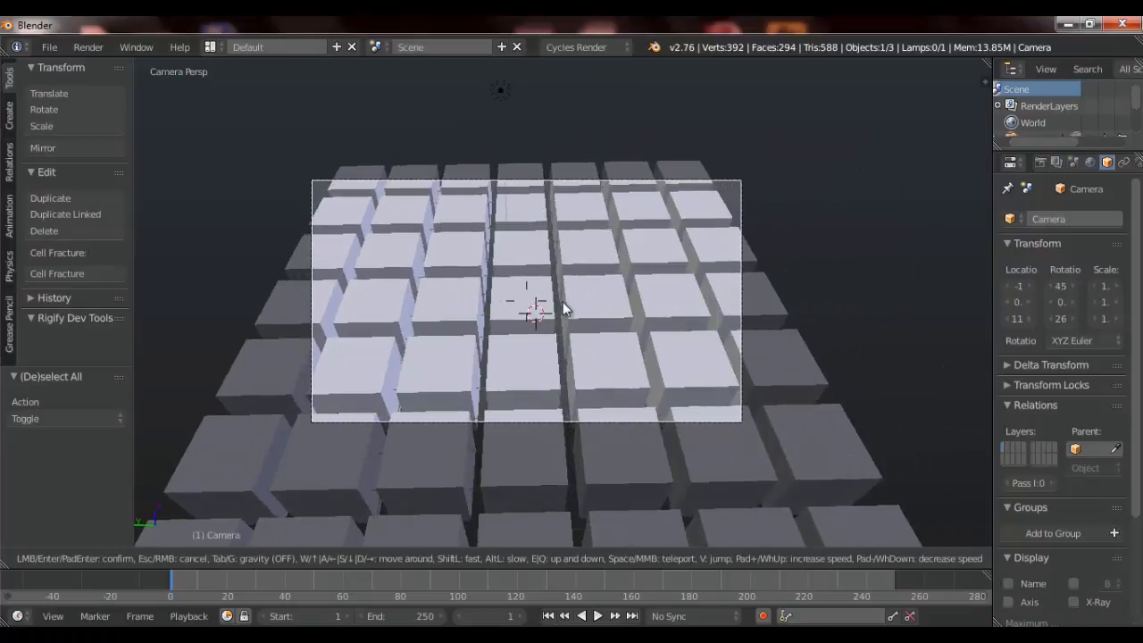
left_click(562, 302)
scroll(469, 325, "up", 2)
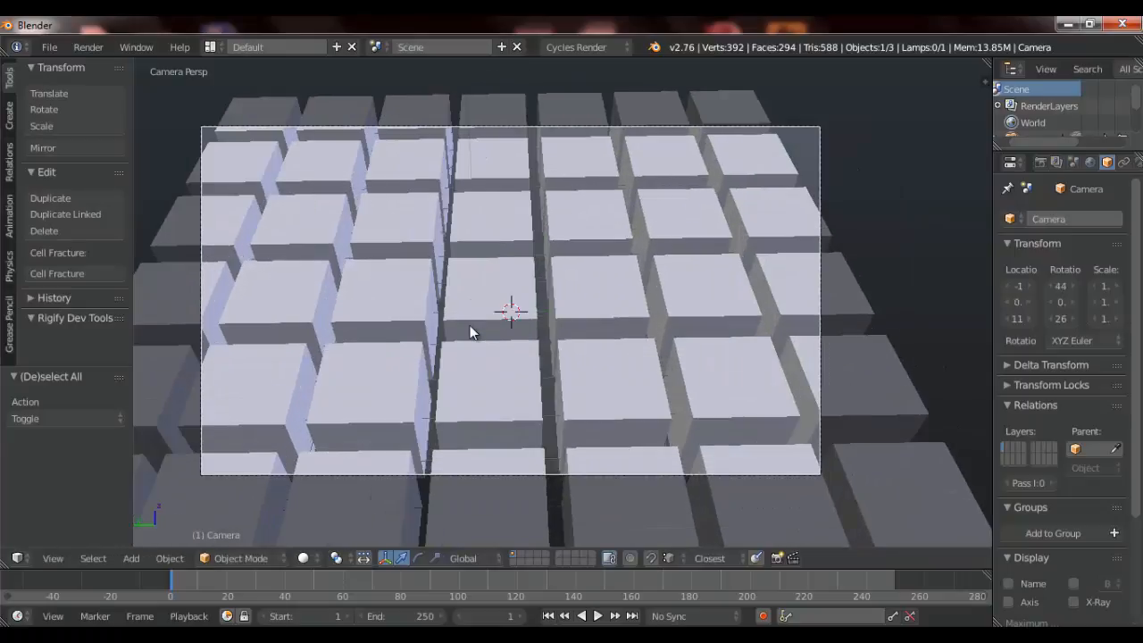
scroll(470, 325, "down", 1)
scroll(470, 325, "up", 2)
scroll(522, 363, "down", 1)
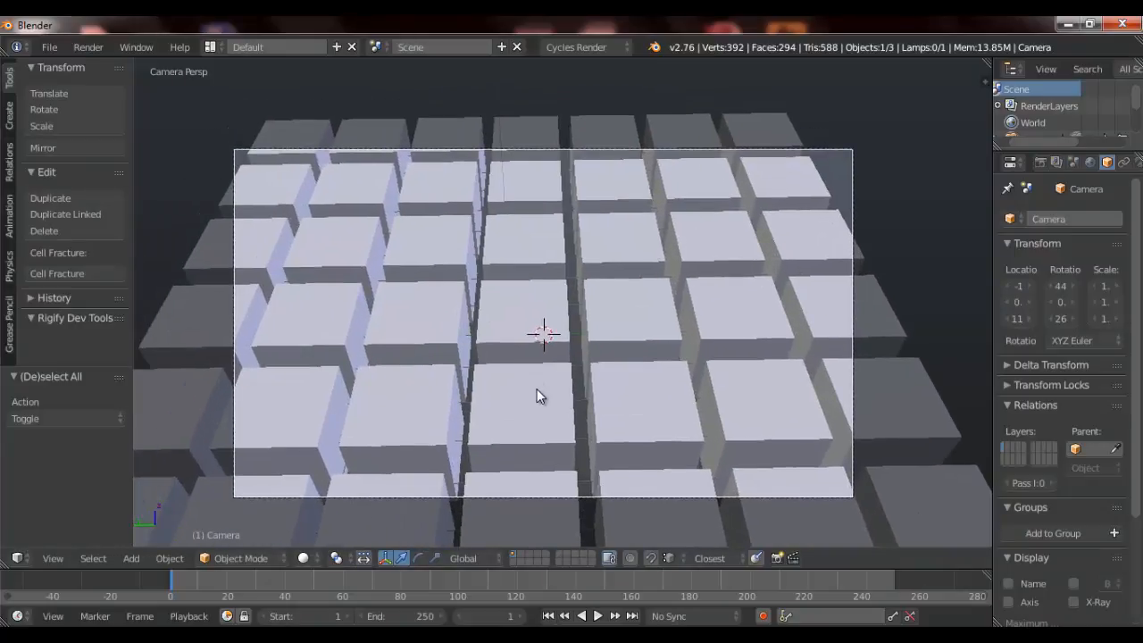
- Try turning the camera upward and sideways toward the grid's far edge in walk navigation
key("shift+f")
key("s")
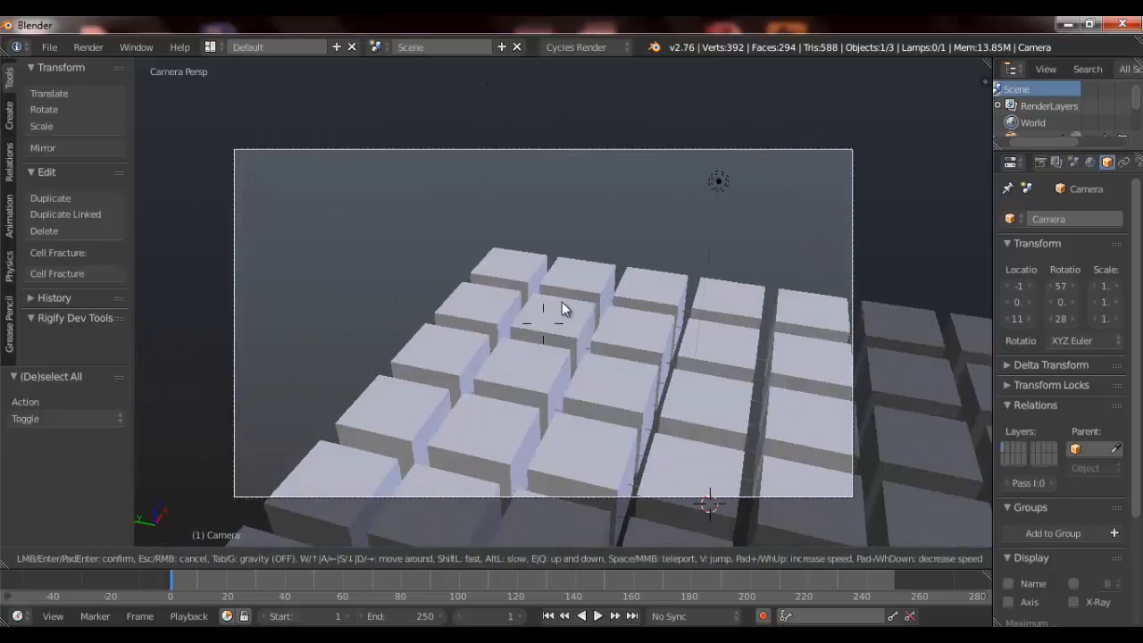
key("Escape")
scroll(615, 341, "up", 2)
scroll(615, 341, "down", 1)
scroll(616, 341, "down", 1)
key("shift+f")
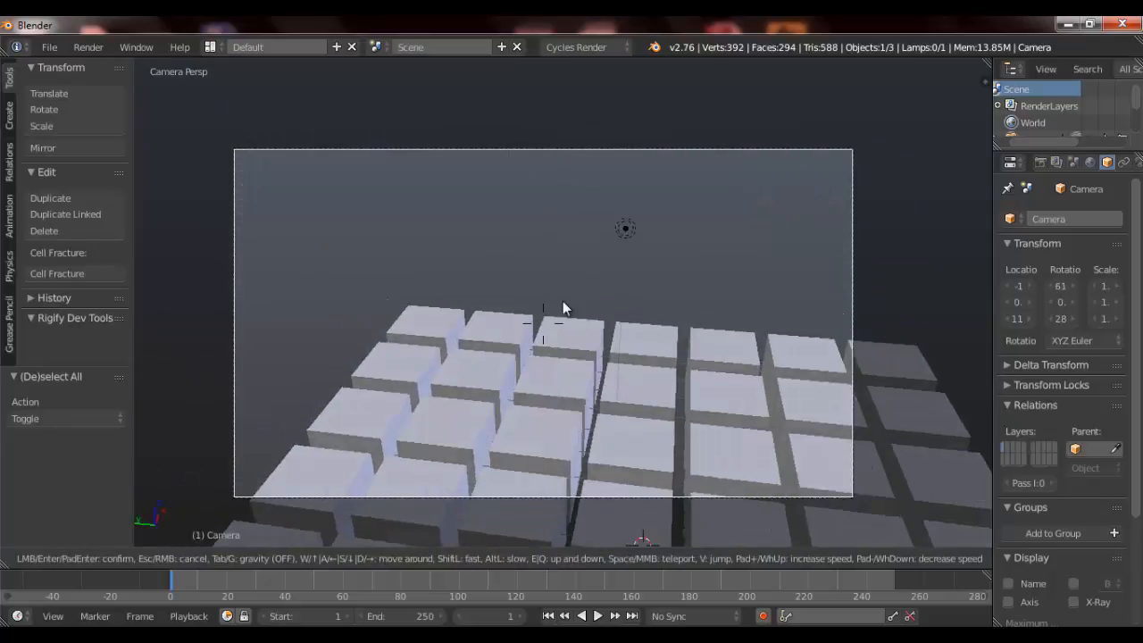
left_click(569, 305)
scroll(596, 371, "down", 2)
scroll(593, 336, "up", 2)
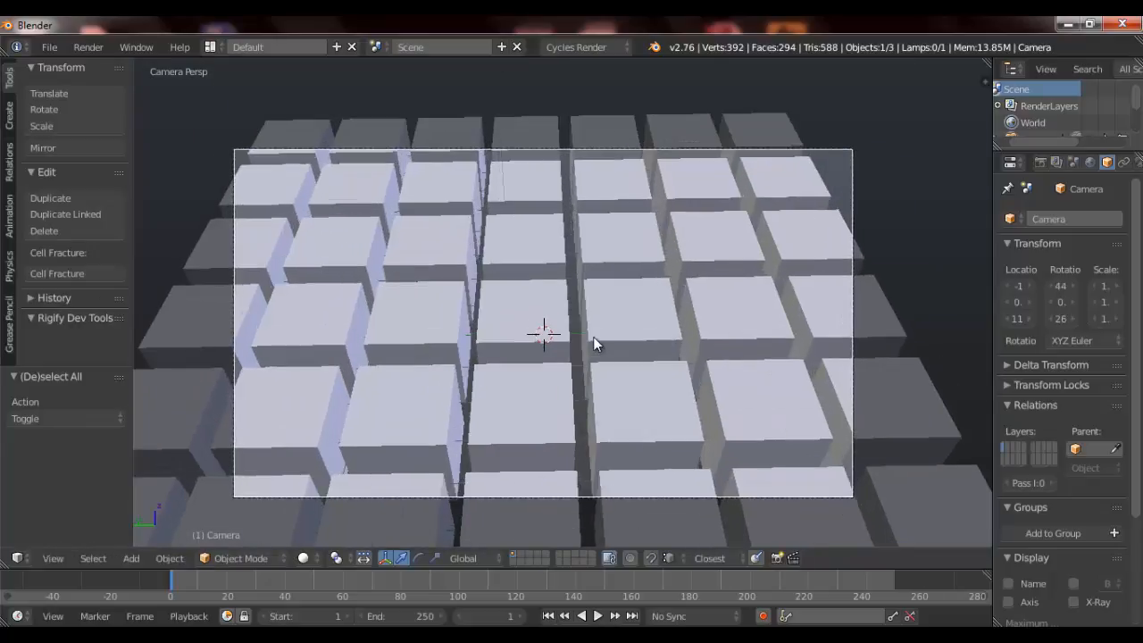
scroll(593, 336, "down", 1)
scroll(595, 343, "up", 1)
- Try dropping the camera onto the cubes with walk gravity and moving it forward, back and sideways among them
key("shift+f")
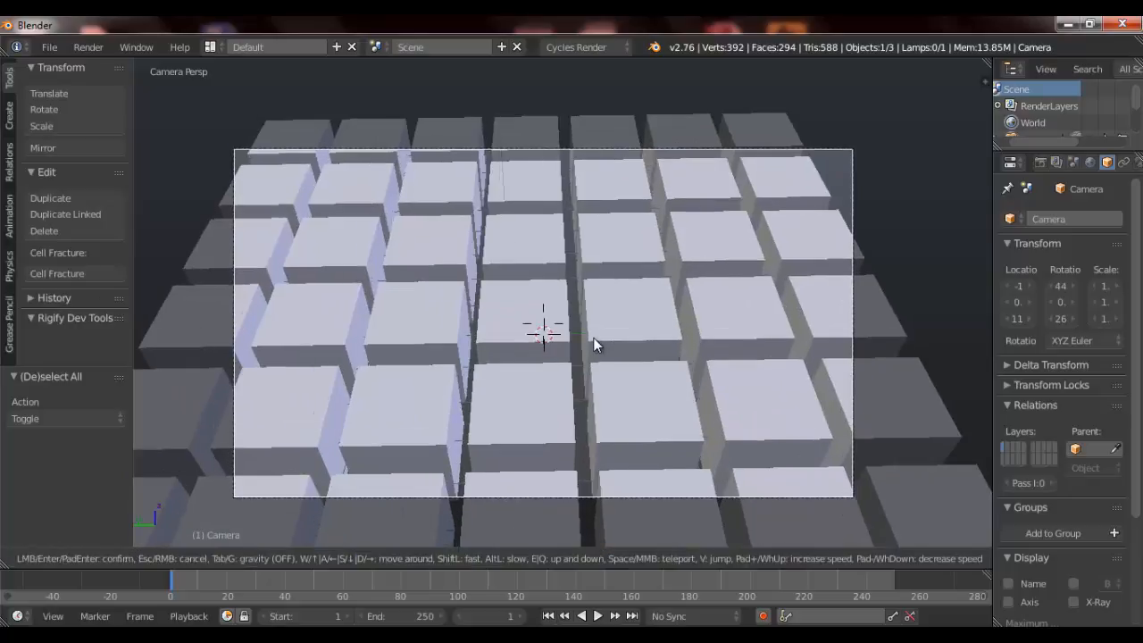
key("Tab")
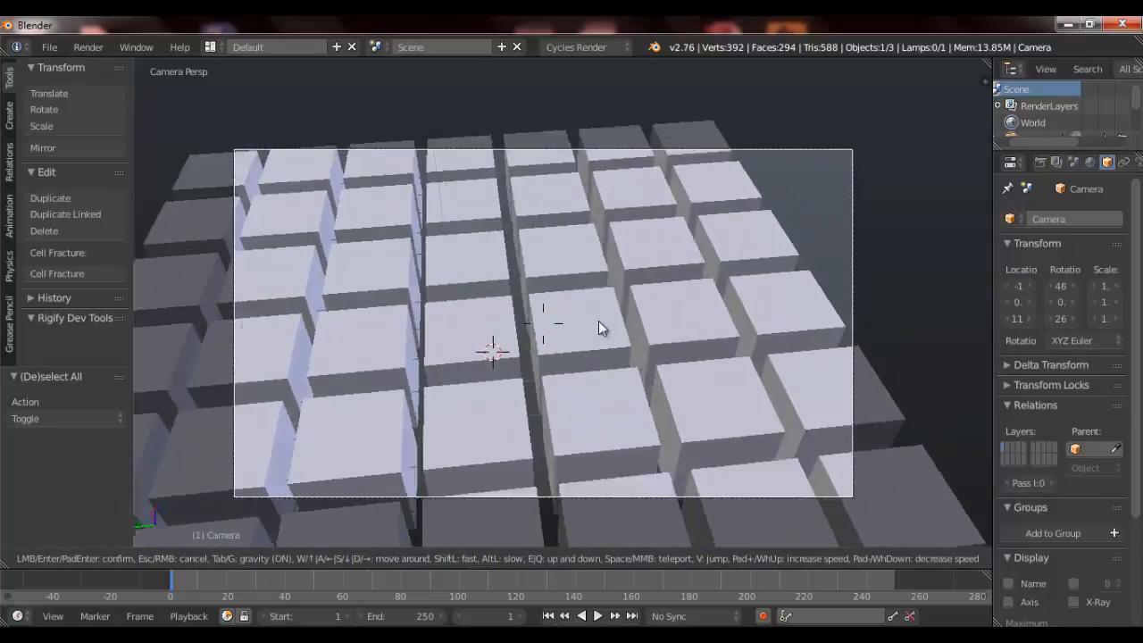
key("Tab")
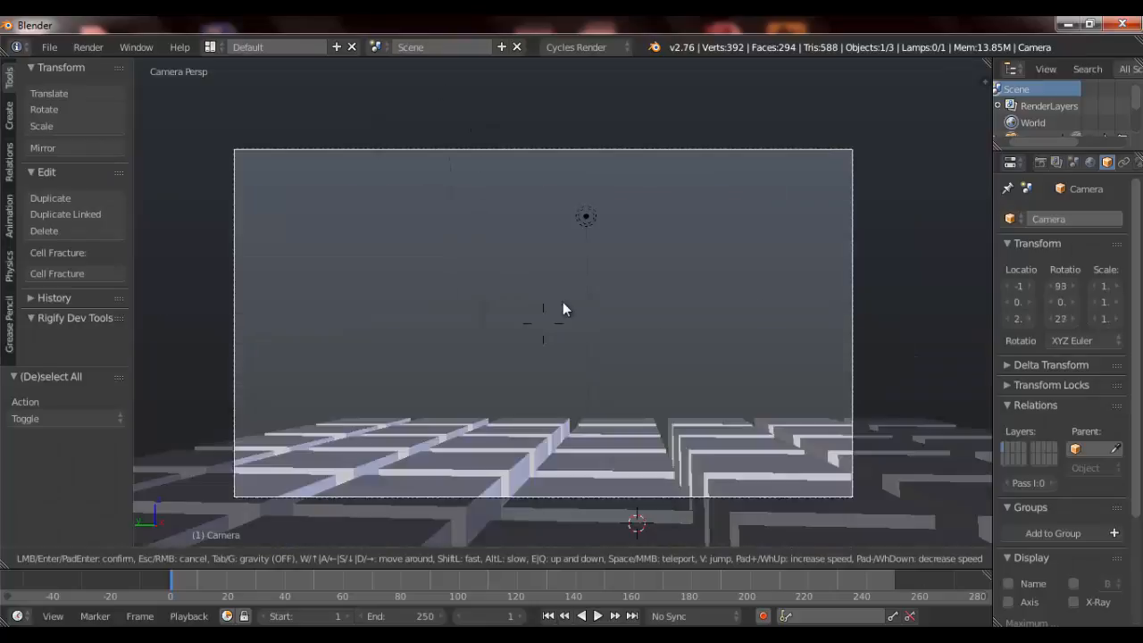
key("w")
key("s")
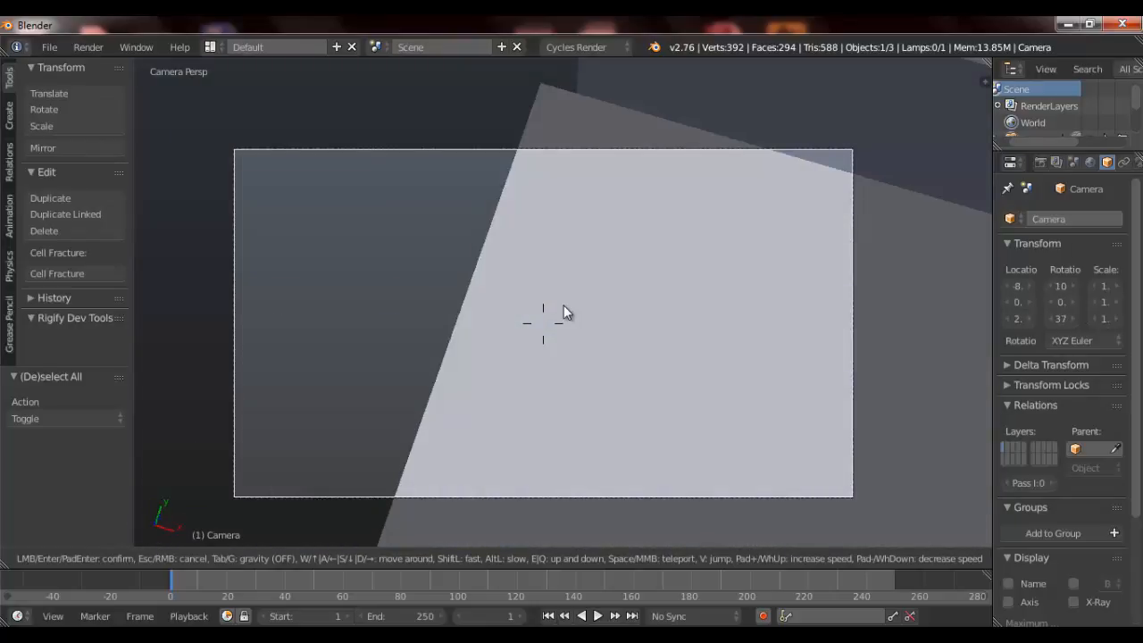
key("d")
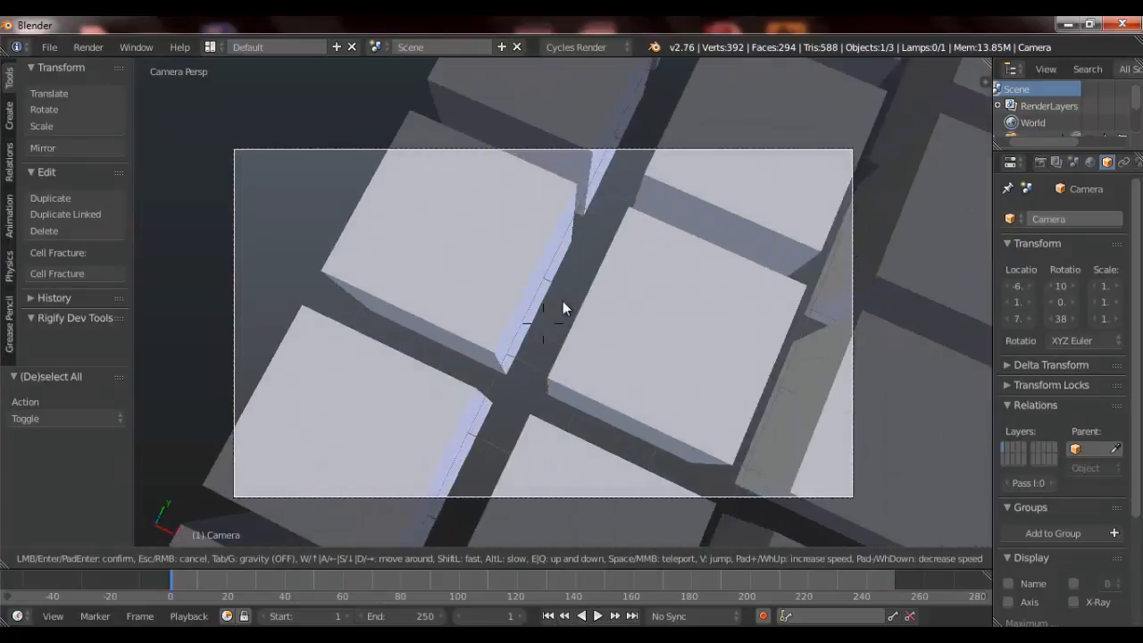
key("Tab")
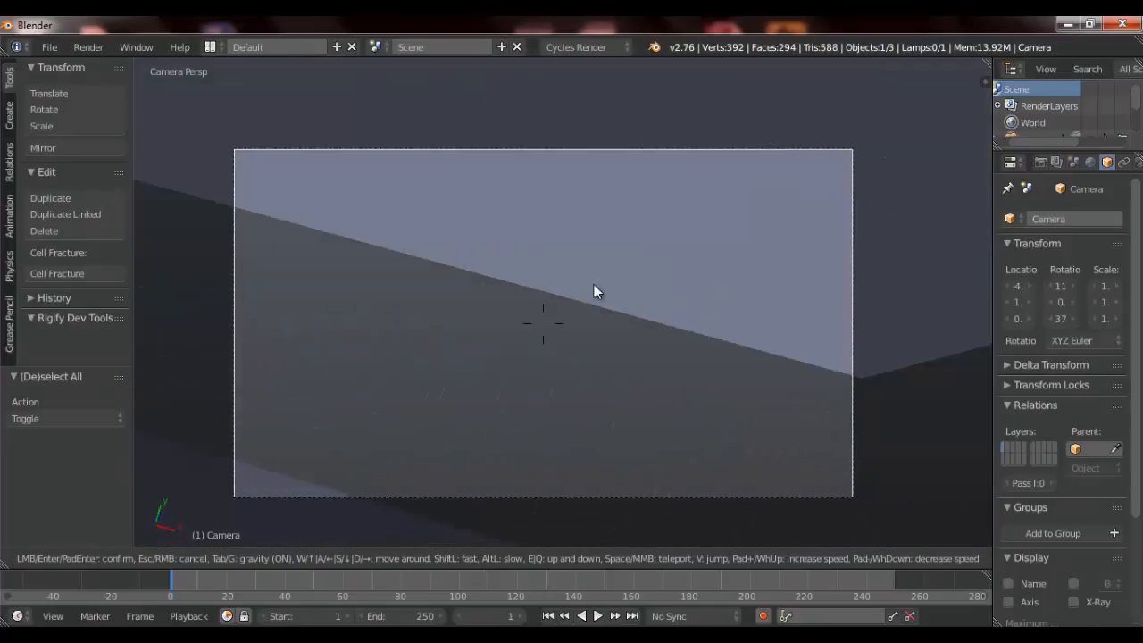
key("Tab")
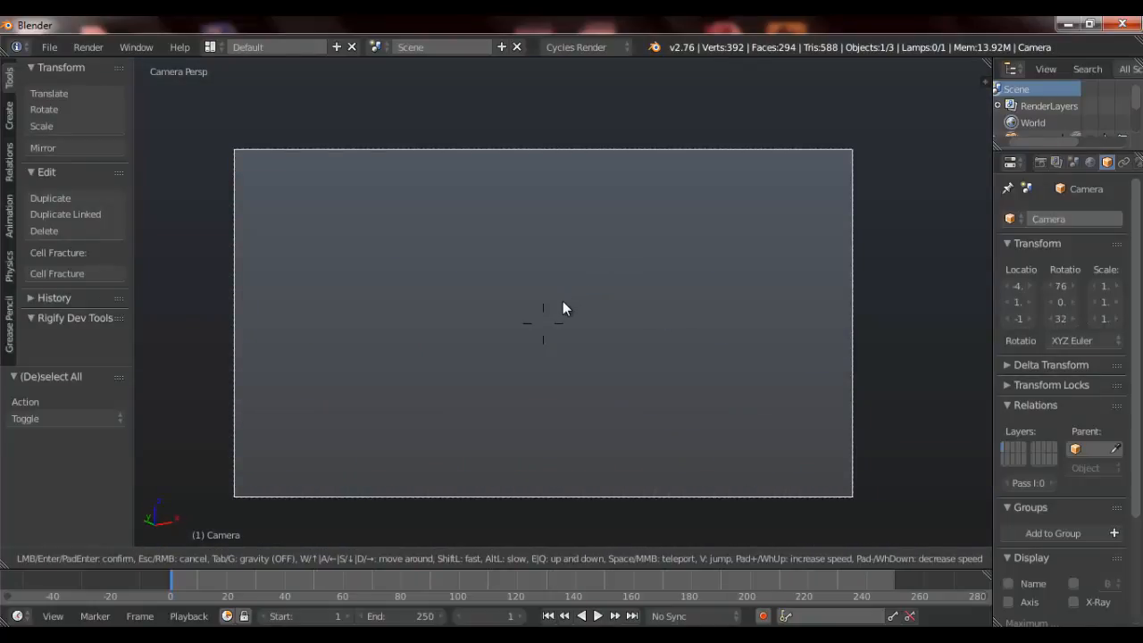
key("Escape")
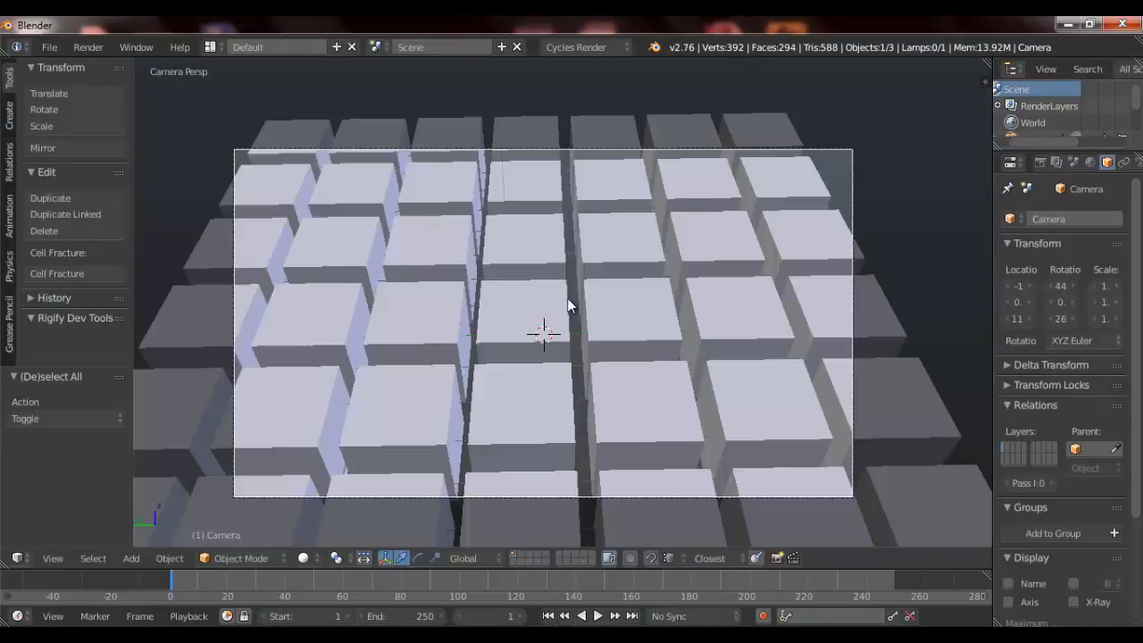
- Try walking the camera forward toward the cubes and across their tops in walk navigation with gravity on
scroll(572, 305, "down", 1)
scroll(586, 306, "up", 1)
key("shift+f")
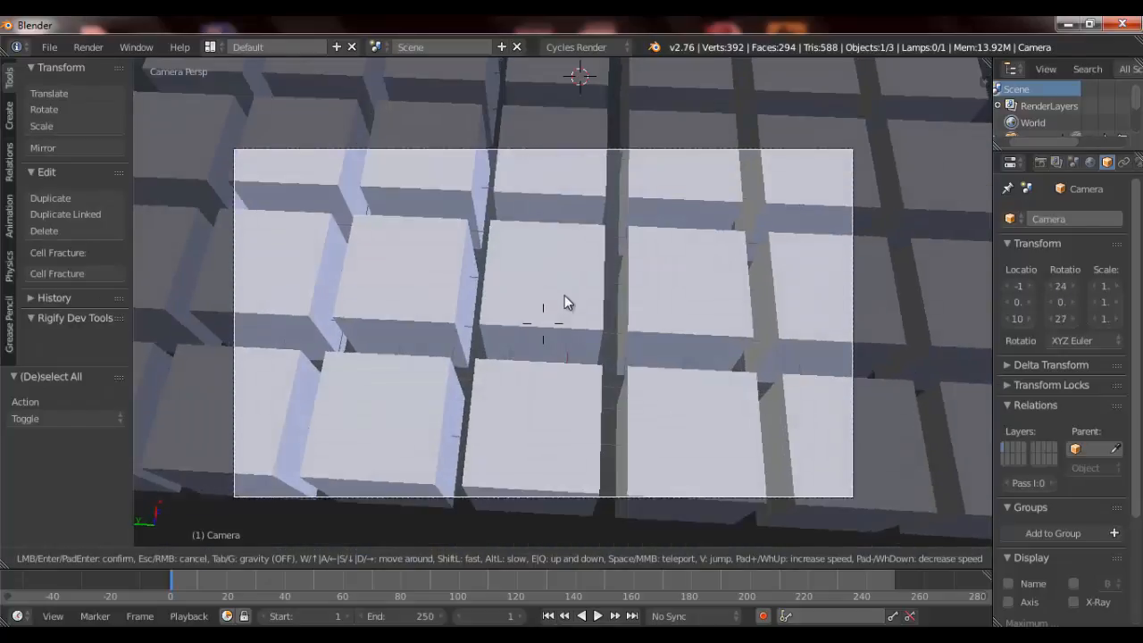
key("w")
key("w")
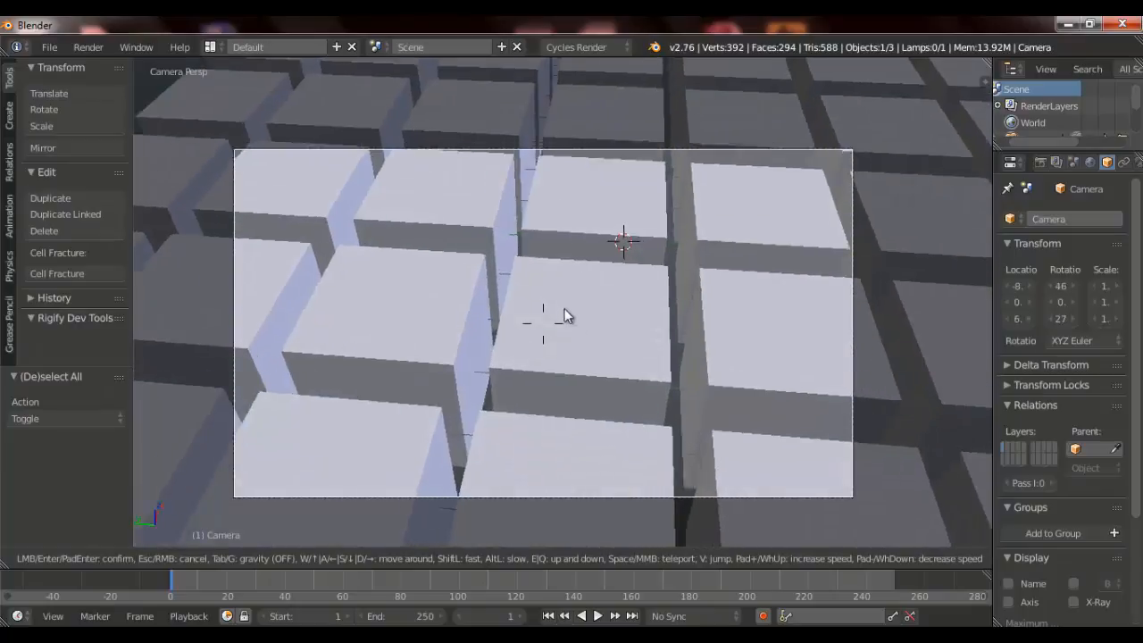
key("Tab")
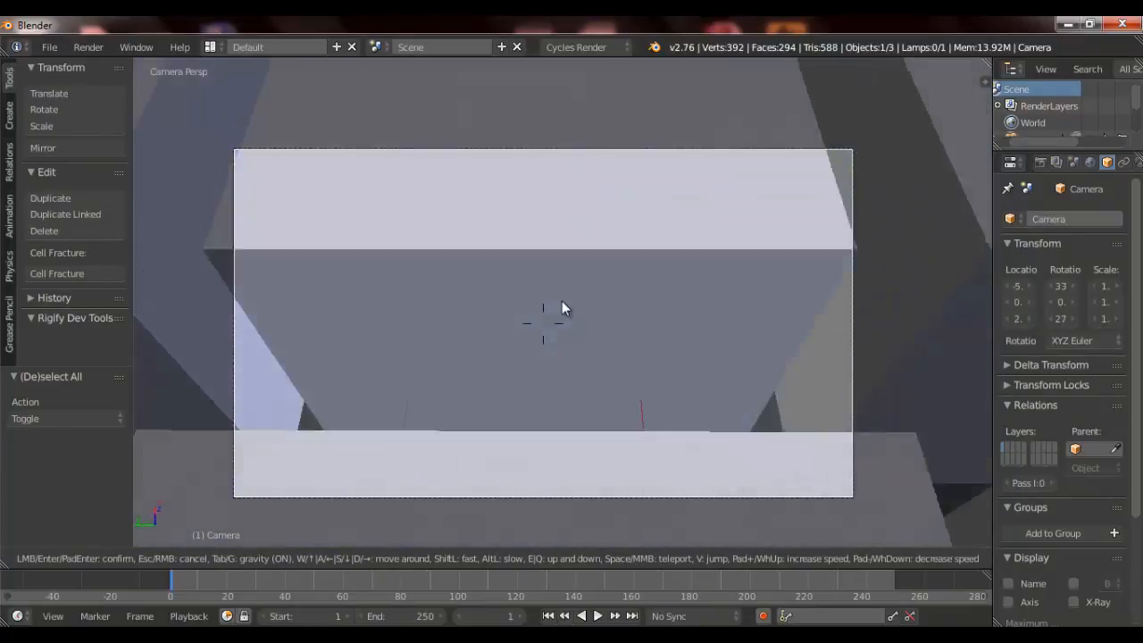
key("w")
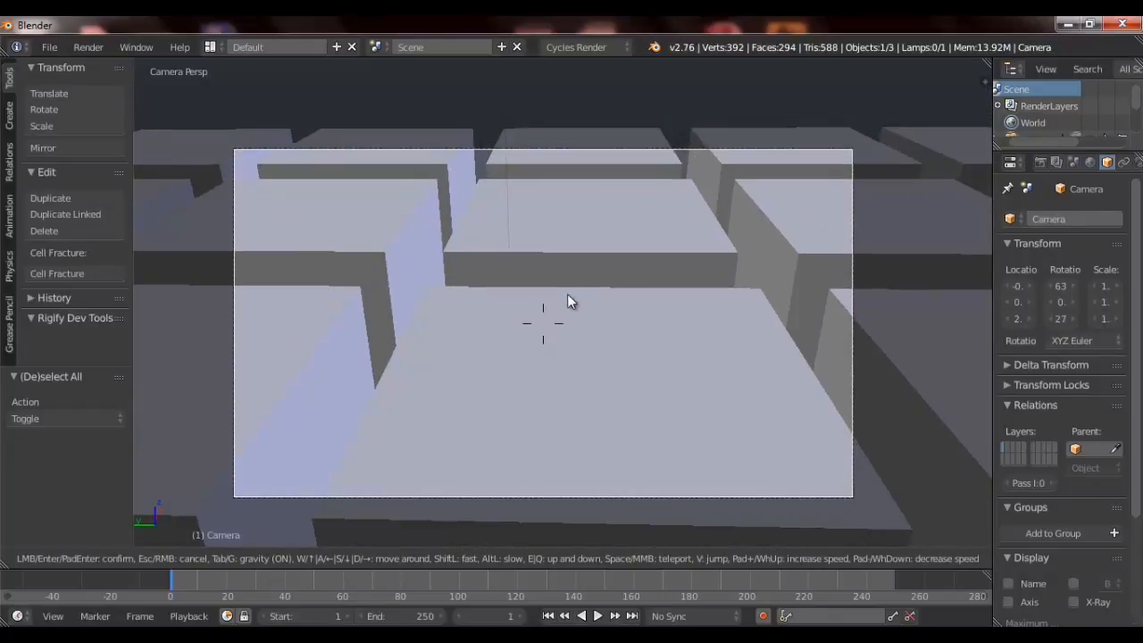
key("w")
key("w")
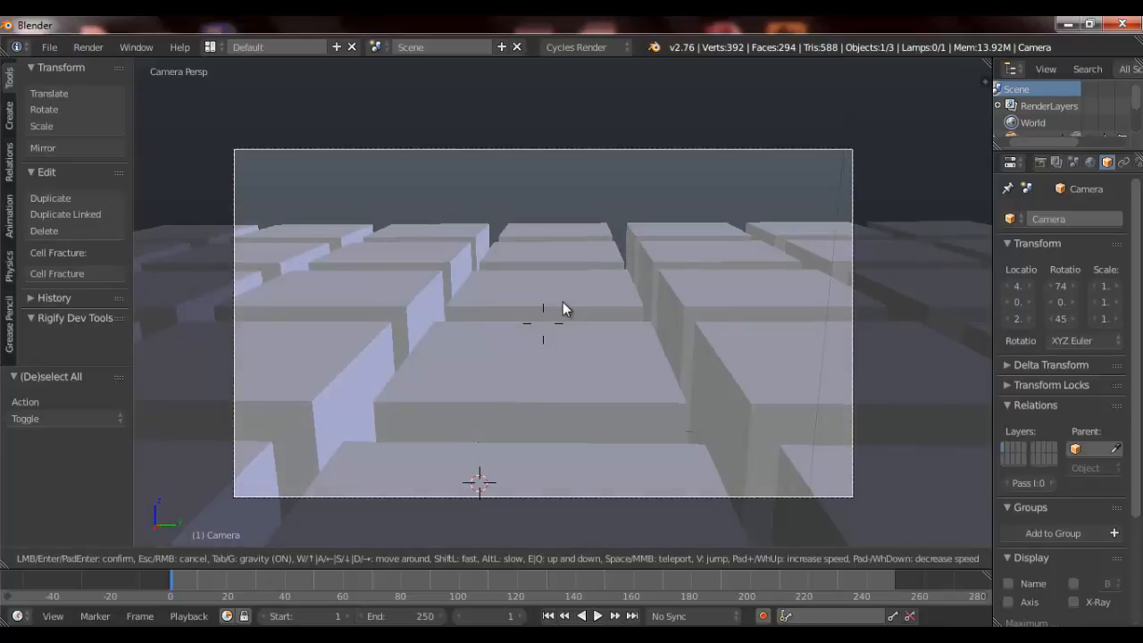
- Try lifting the camera off the cubes with gravity off, moving back and forward, and dropping it again with gravity on
key("Tab")
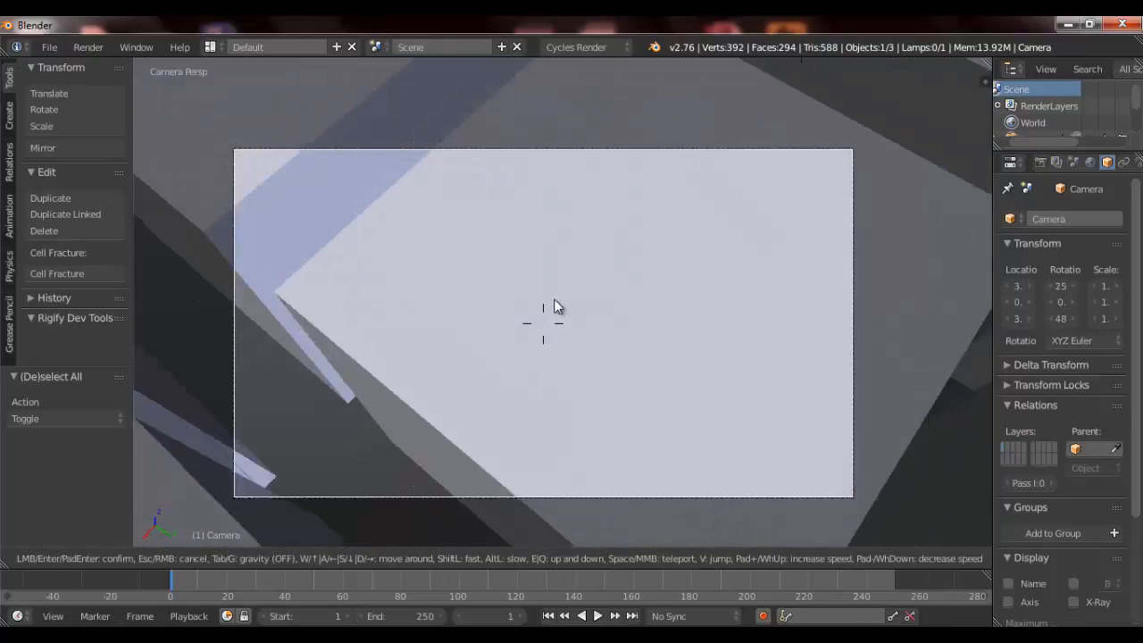
key("s")
key("w")
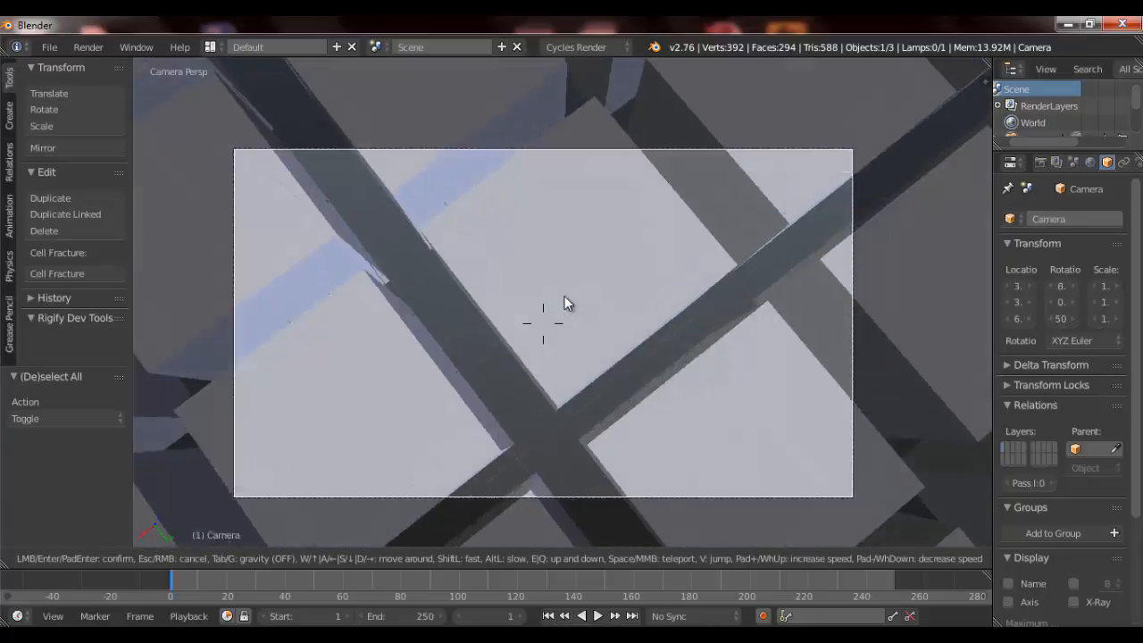
key("w")
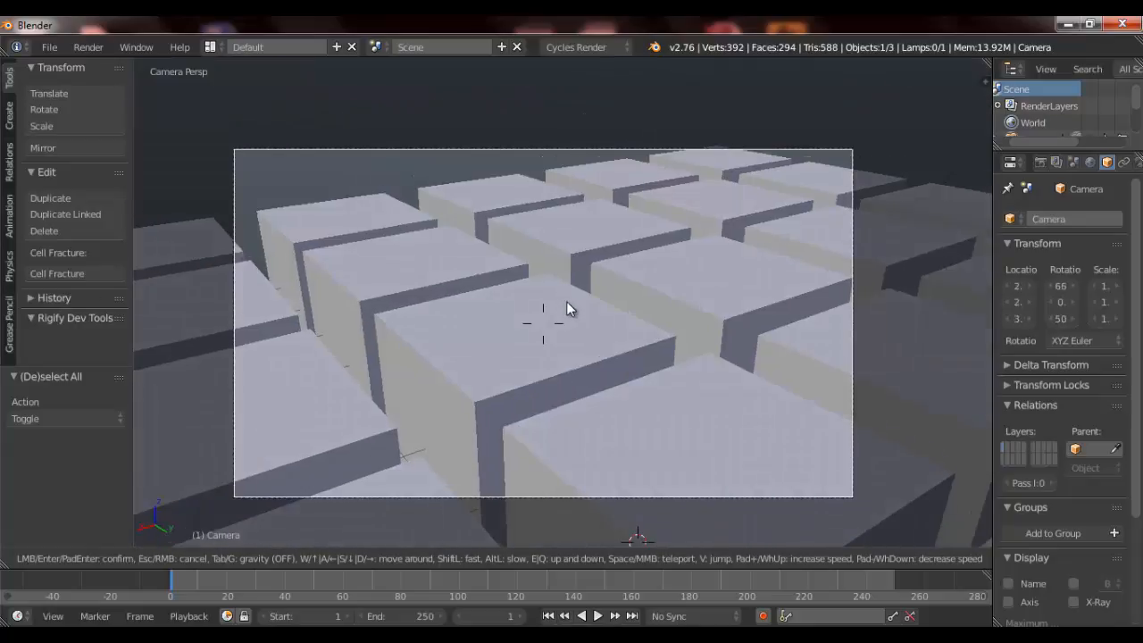
key("Tab")
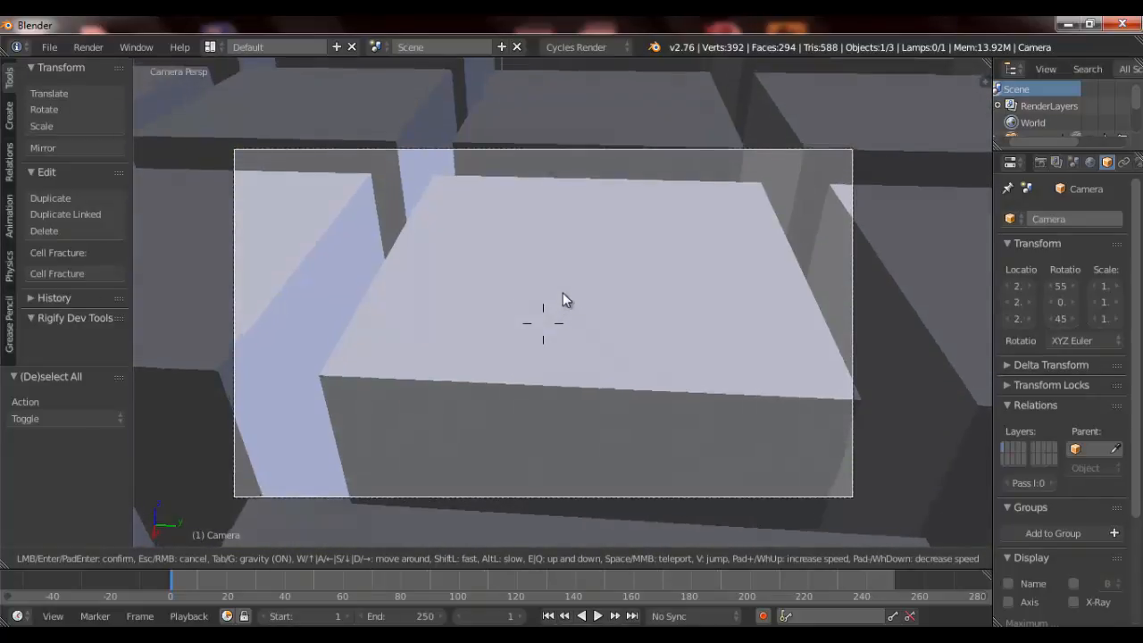
- Try jumping and walking the camera from cube to cube with gravity on, and cancel the walk
key("v")
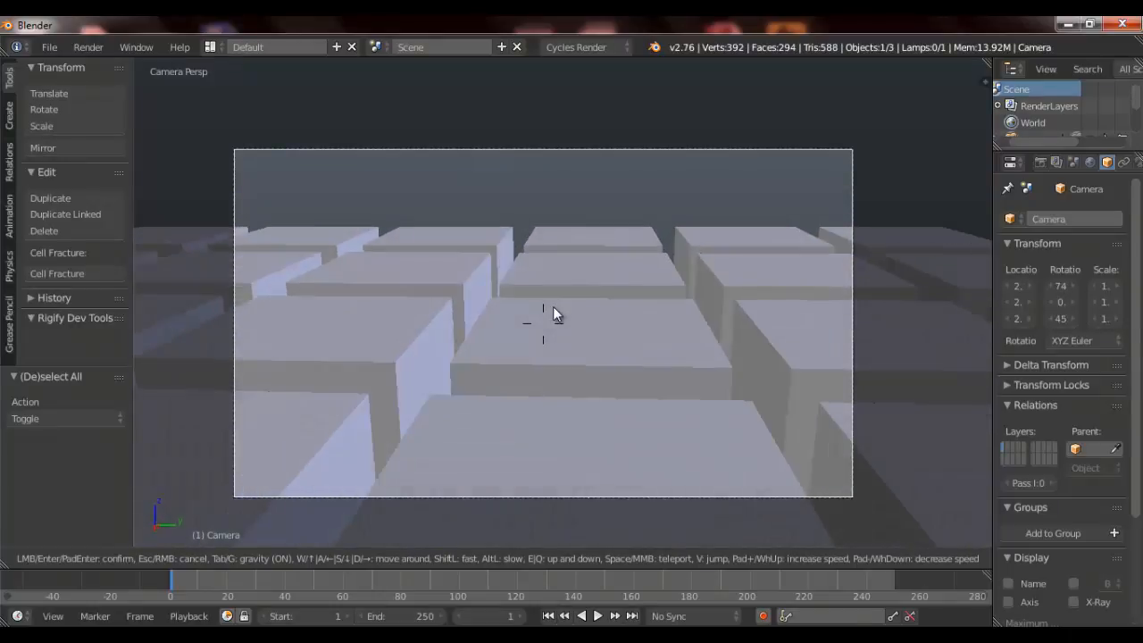
key("w")
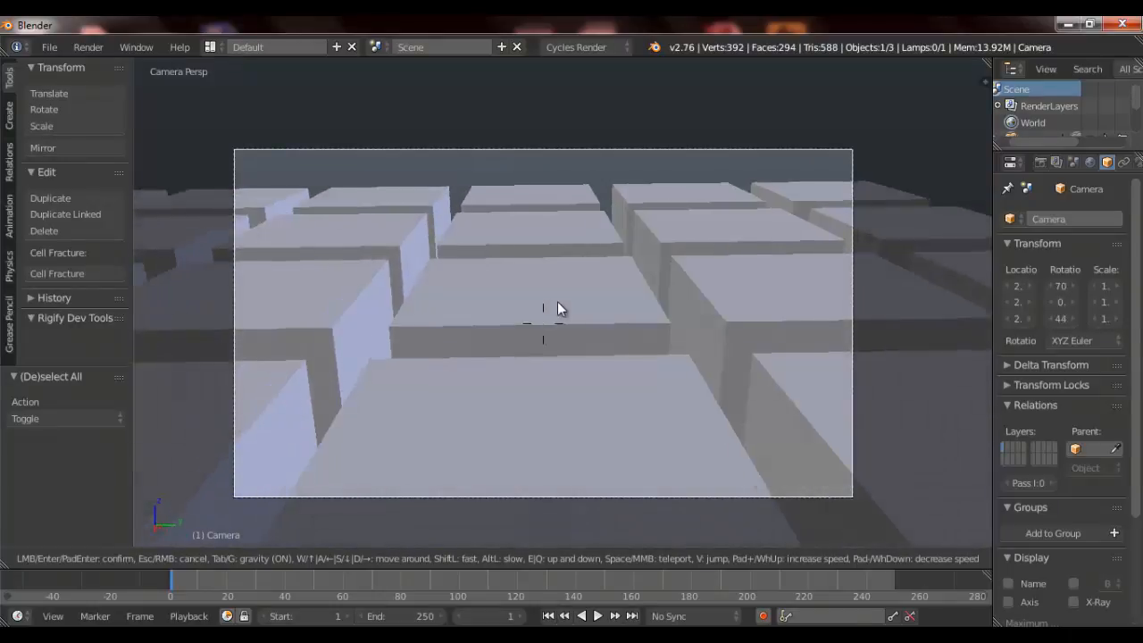
key("w")
key("w")
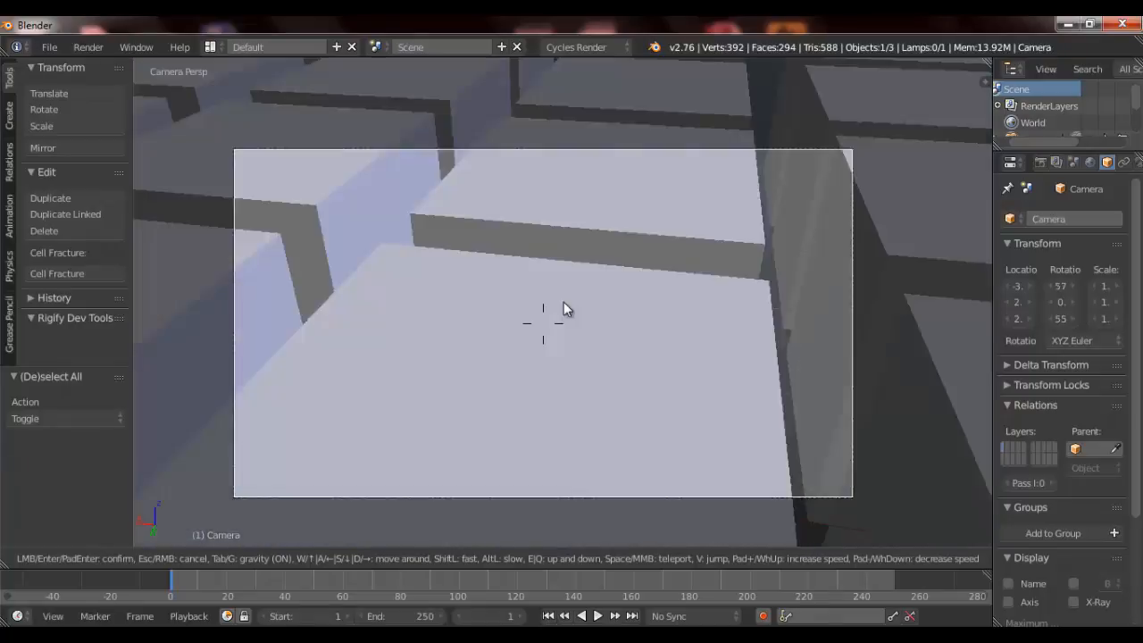
key("w")
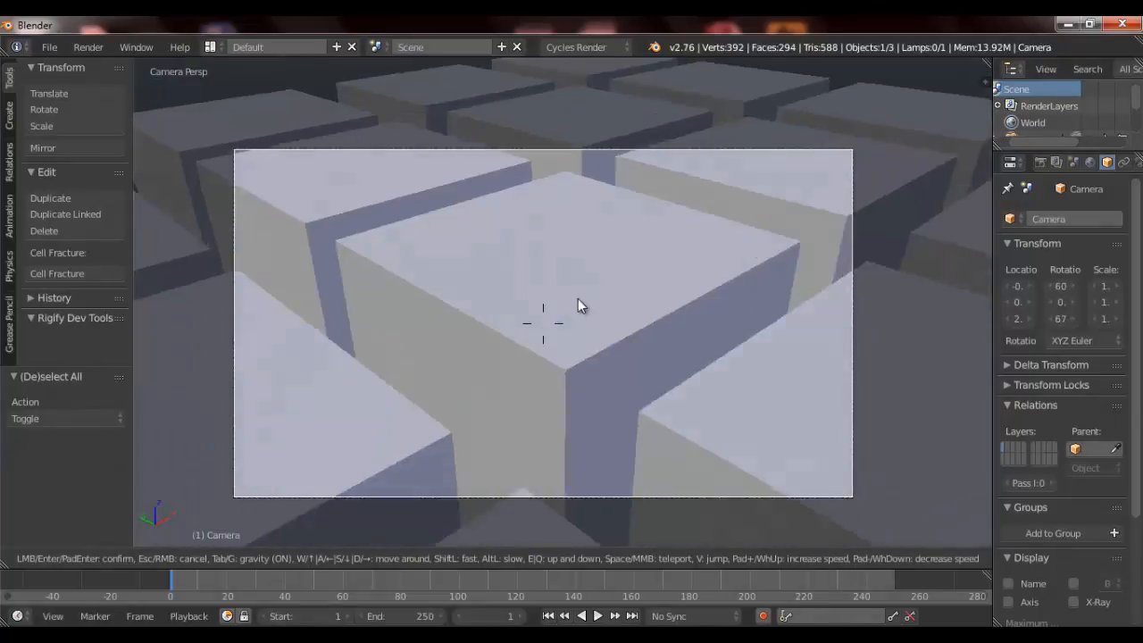
key("w")
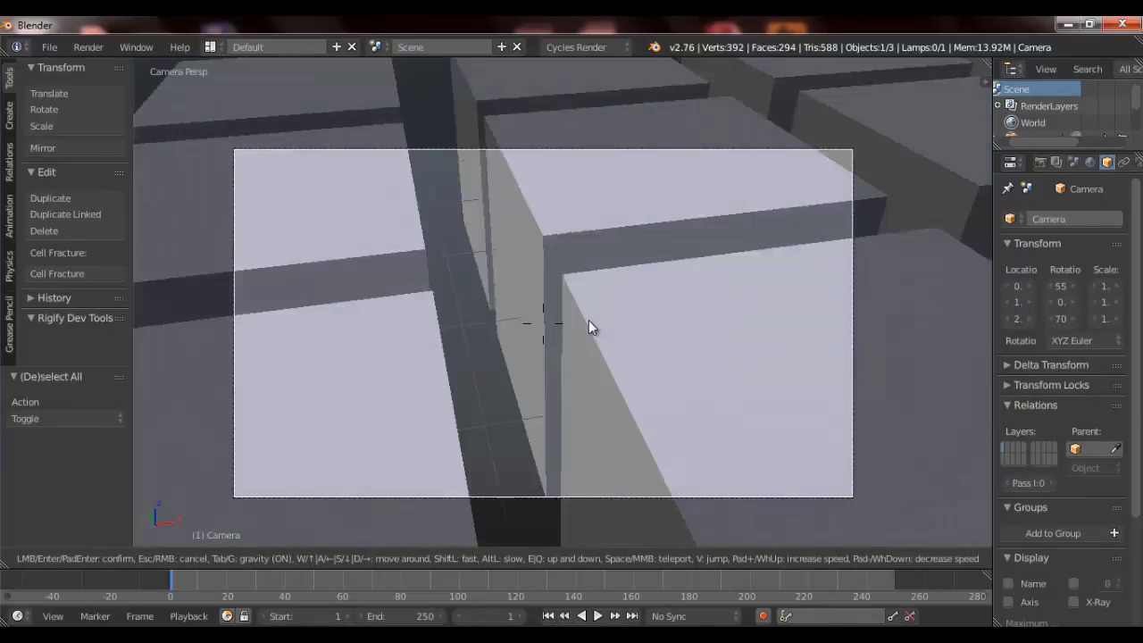
key("w")
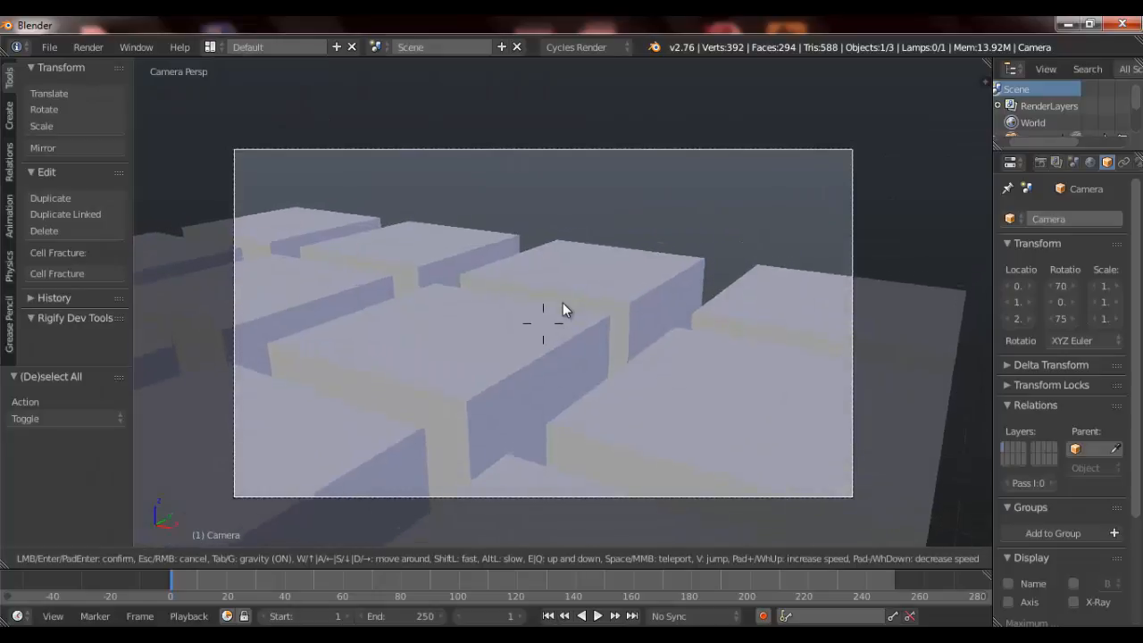
key("w")
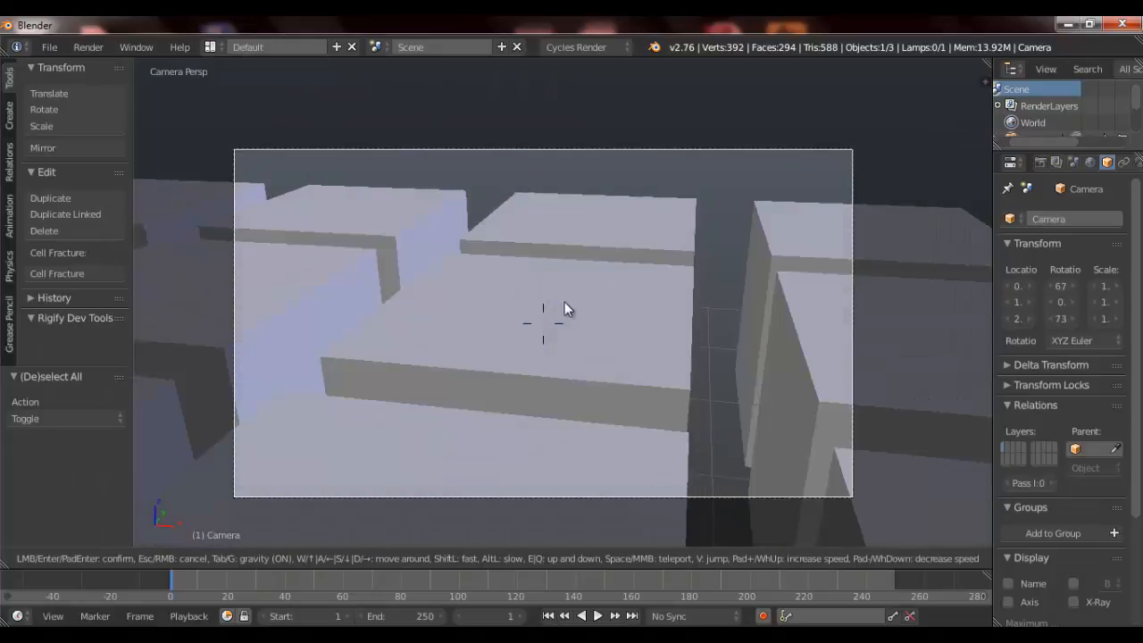
key("w")
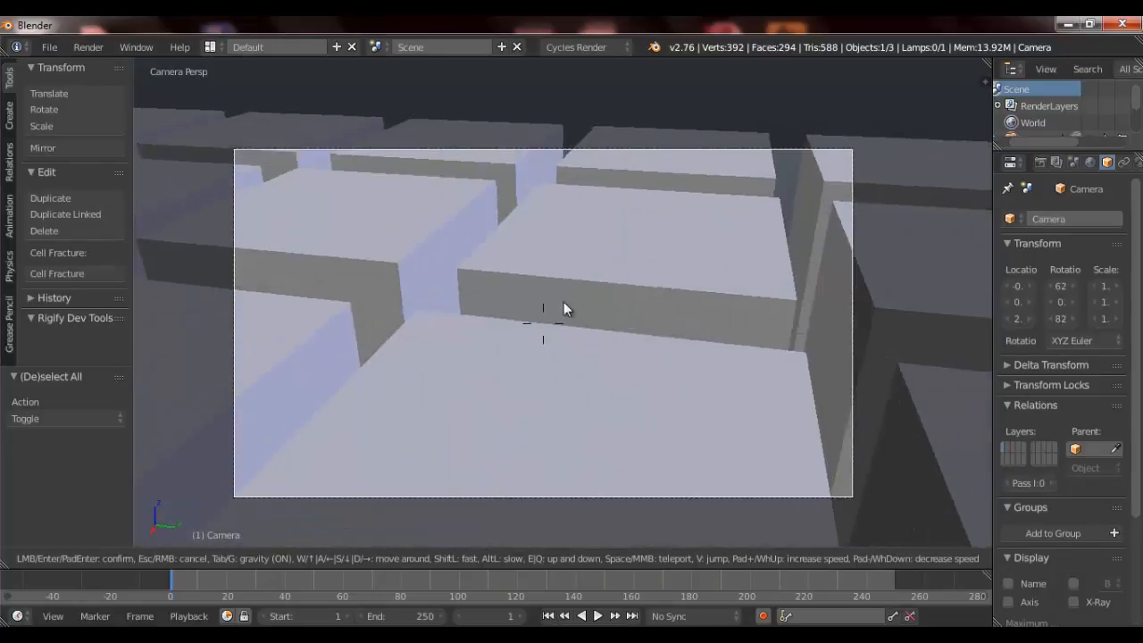
key("w")
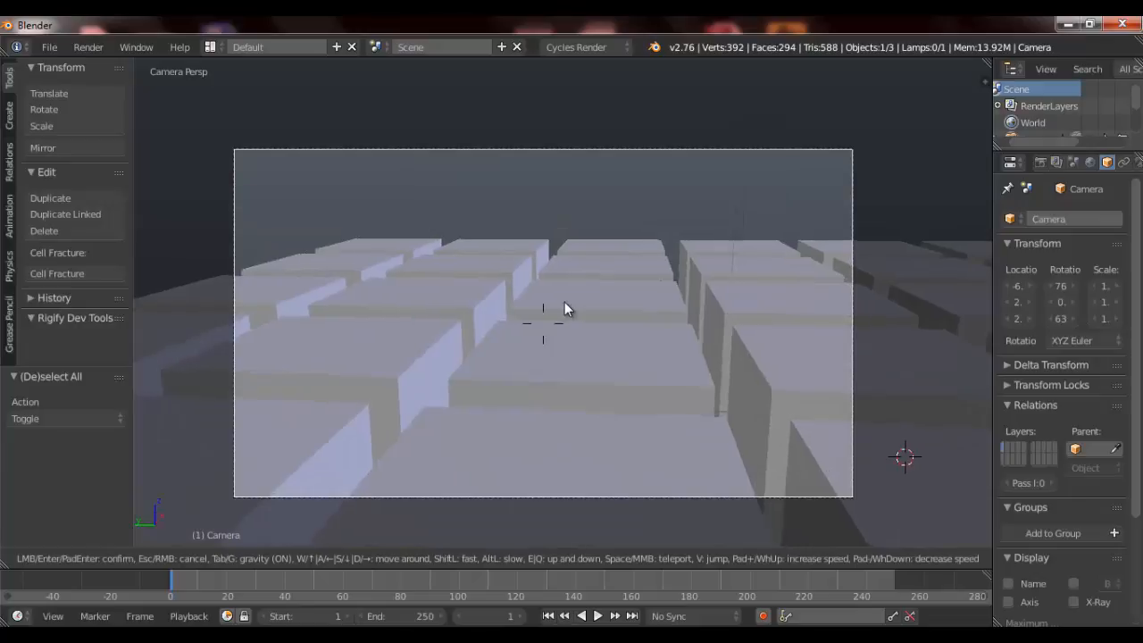
key("w")
key("w")
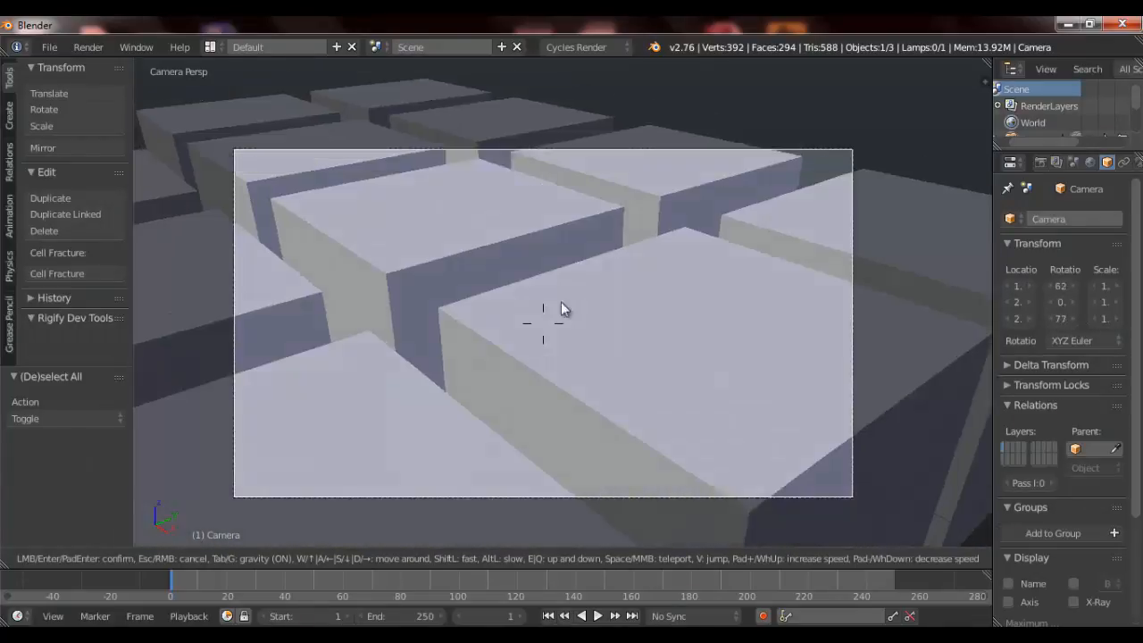
key("w")
key("w")
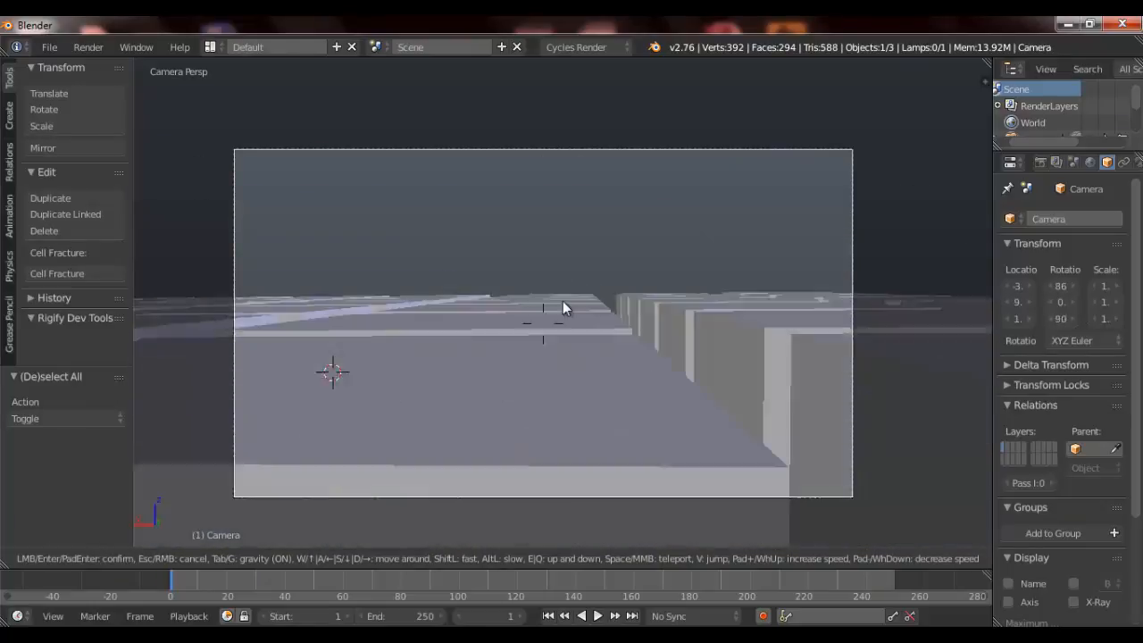
key("q")
key("Escape")
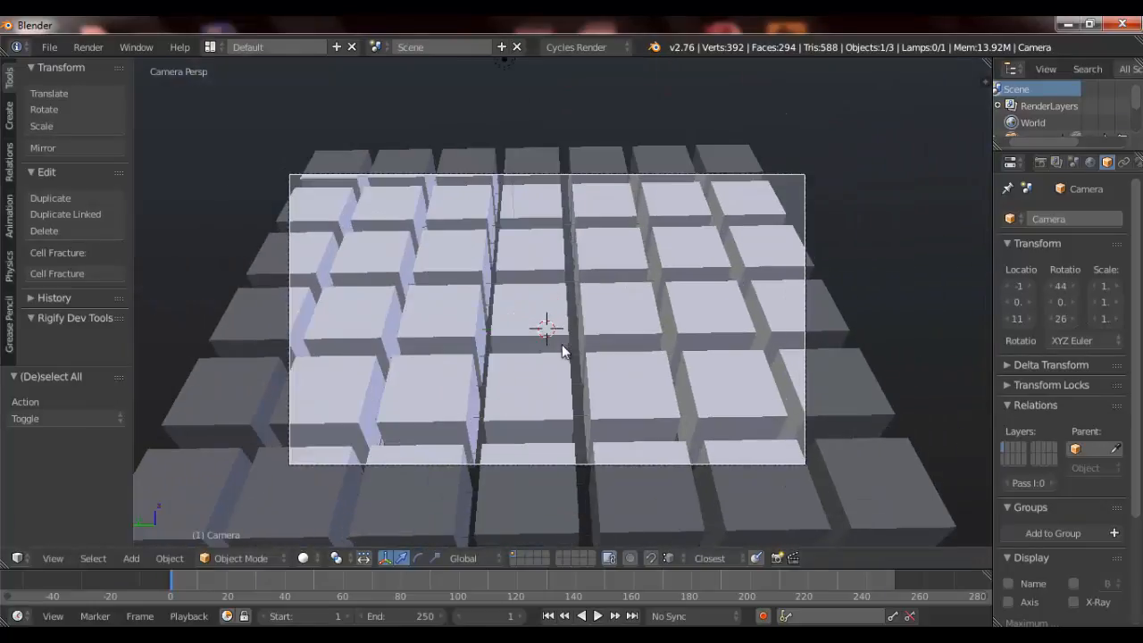
- Walk the camera forward and sideways low over the cubes with gravity off
key("shift+f")
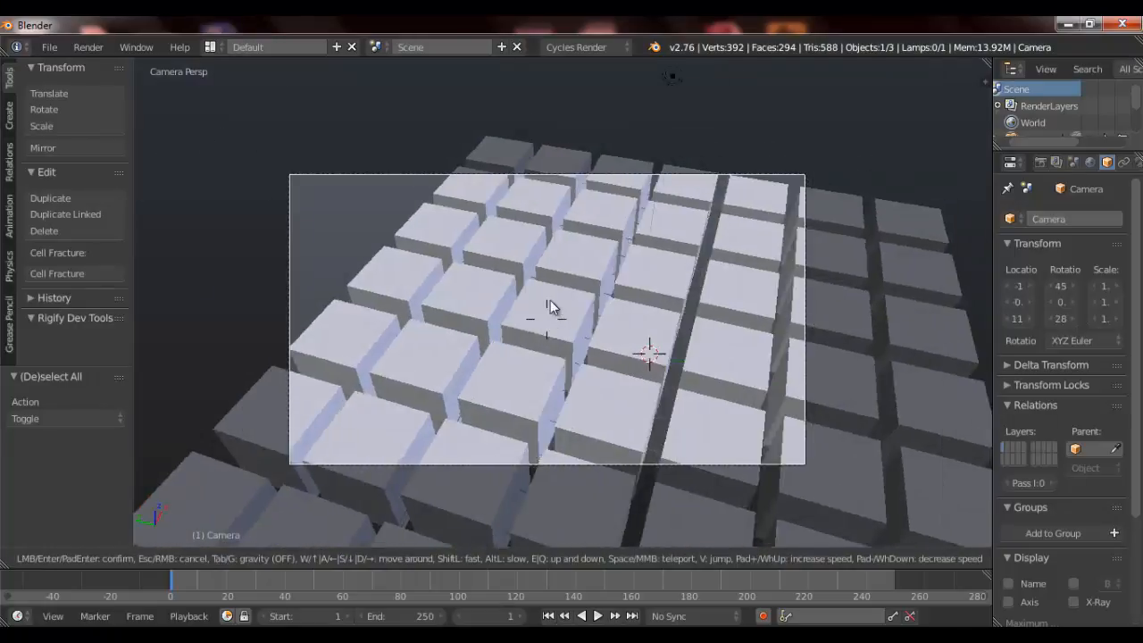
key("d")
key("w")
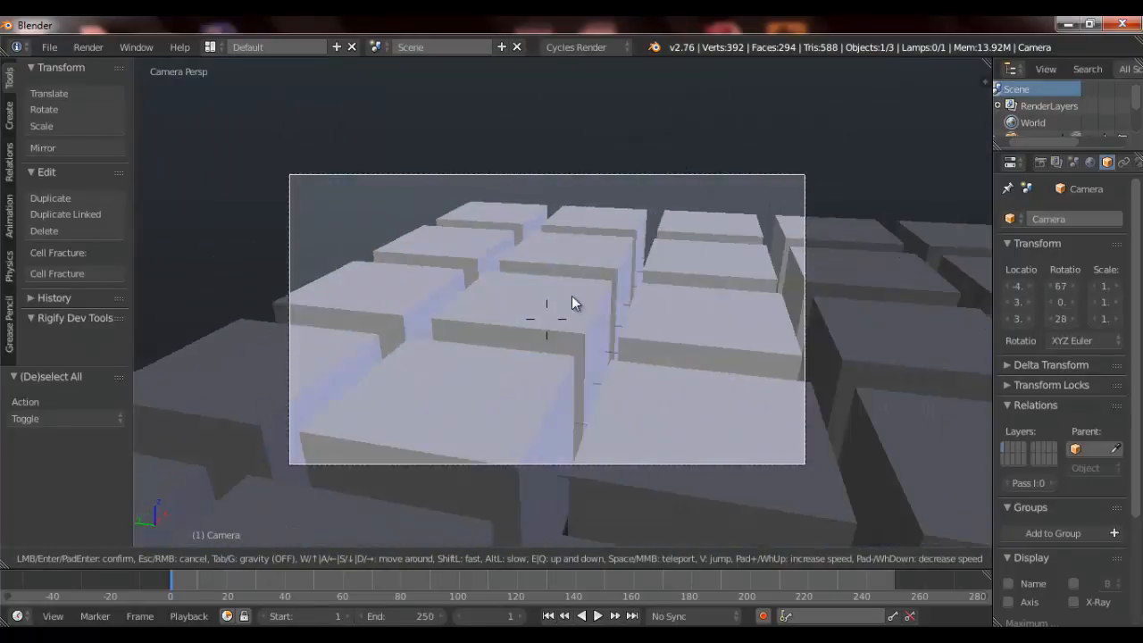
key("d")
key("s")
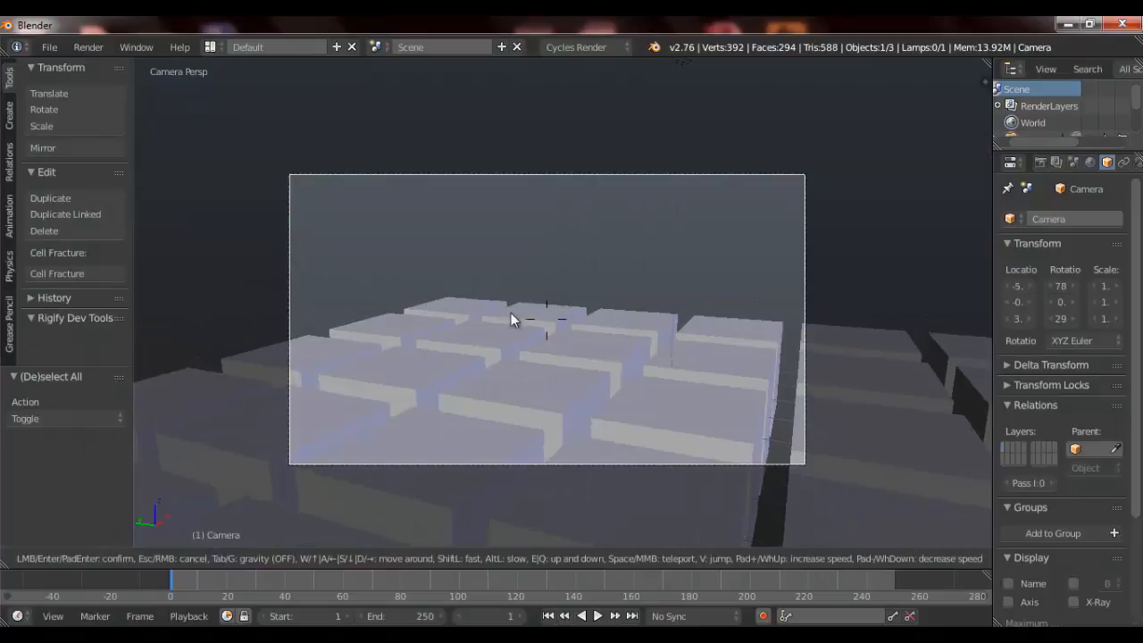
key("w")
key("d")
key("d")
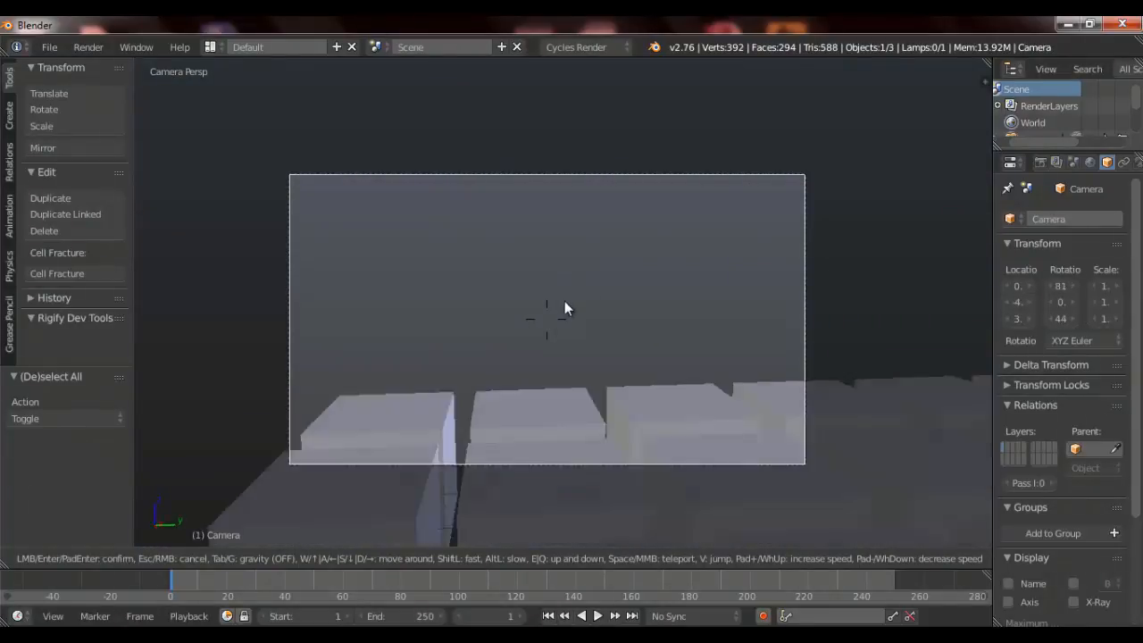
- Raise the camera and back it away to an elevated diagonal view of the cube grid, and keep that position
key("d")
key("e")
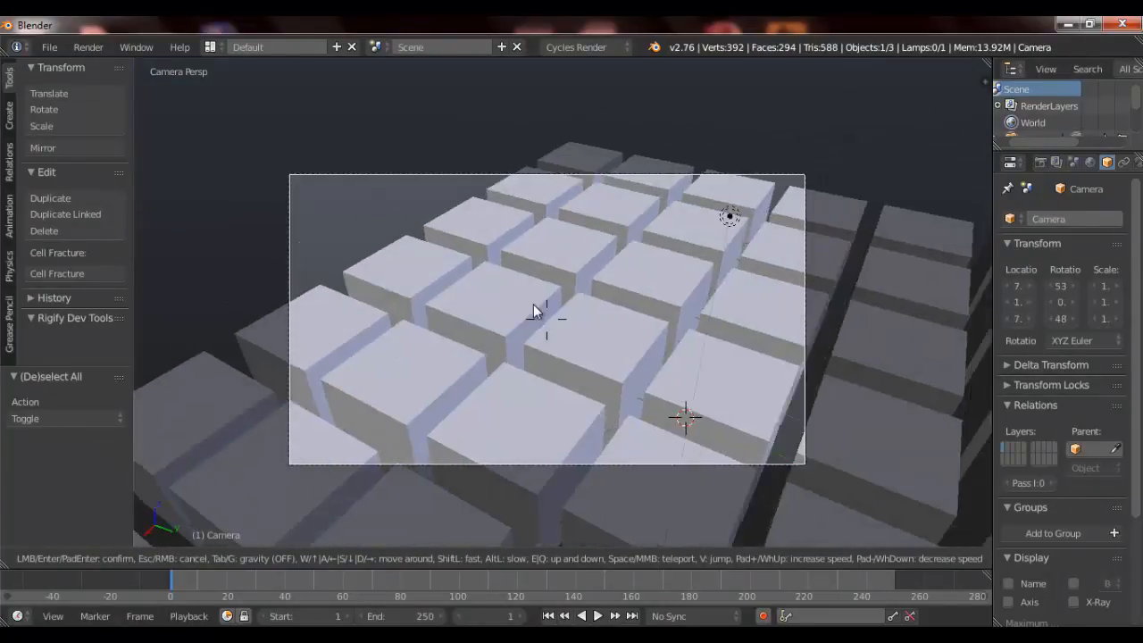
key("s")
key("w")
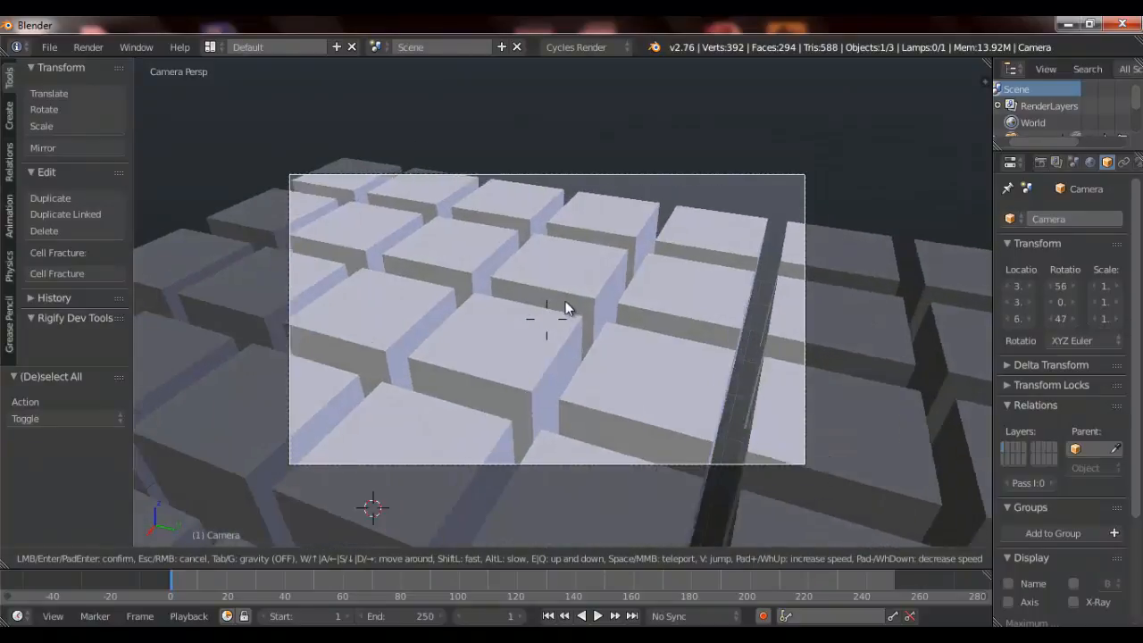
key("s")
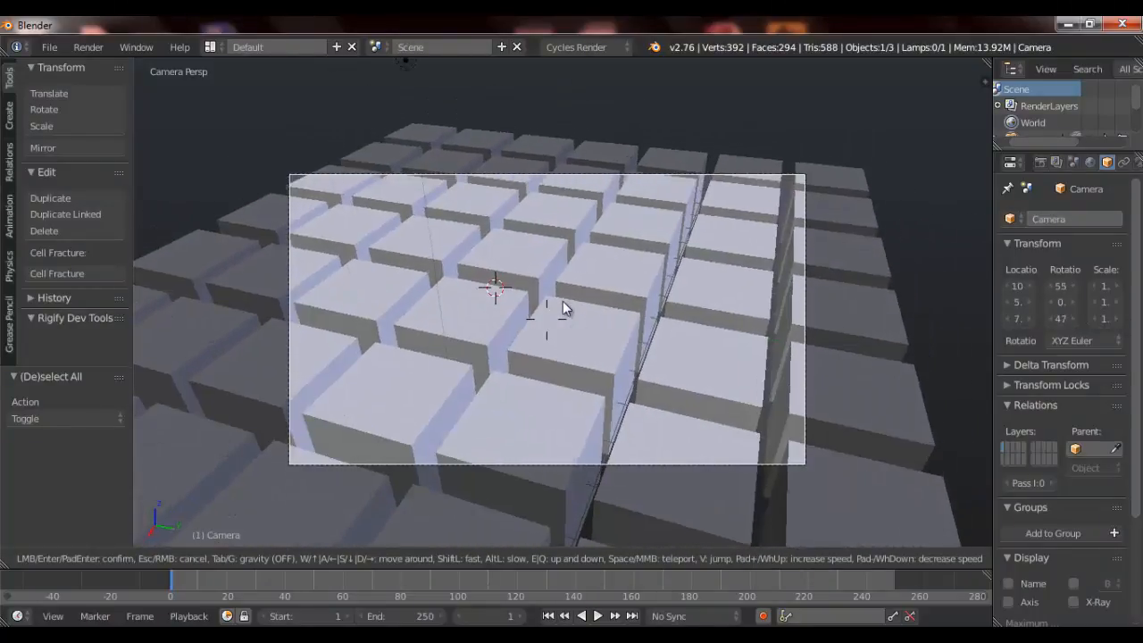
left_click(562, 300)
scroll(590, 324, "up", 2)
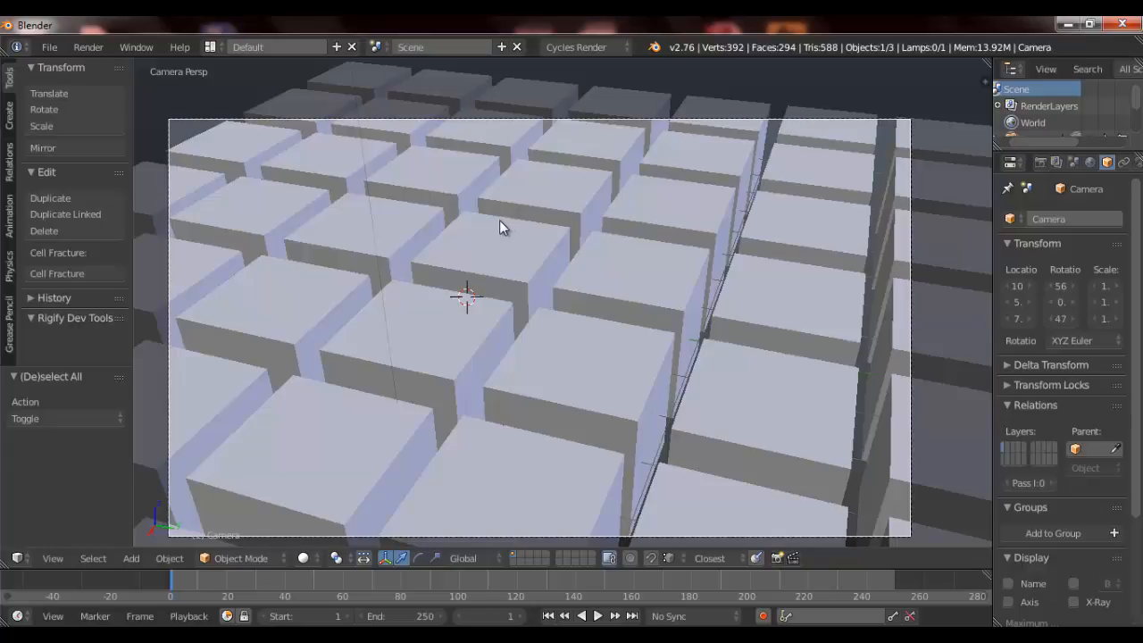
scroll(624, 225, "down", 2)
scroll(624, 225, "up", 2)
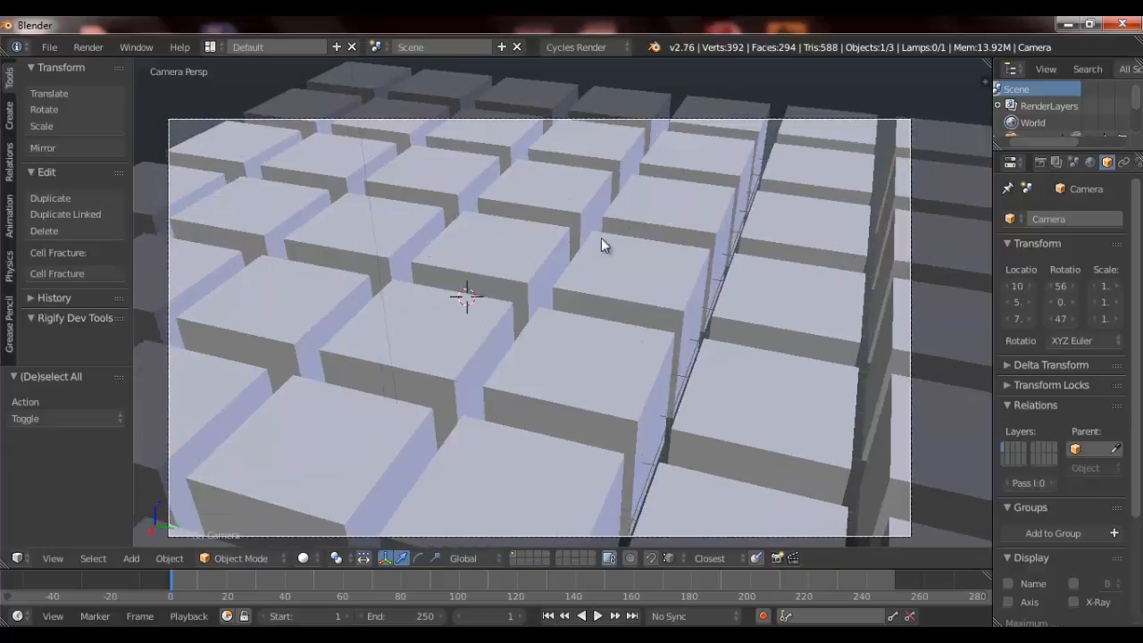
middle_click_drag(579, 243, 595, 226, "shift")
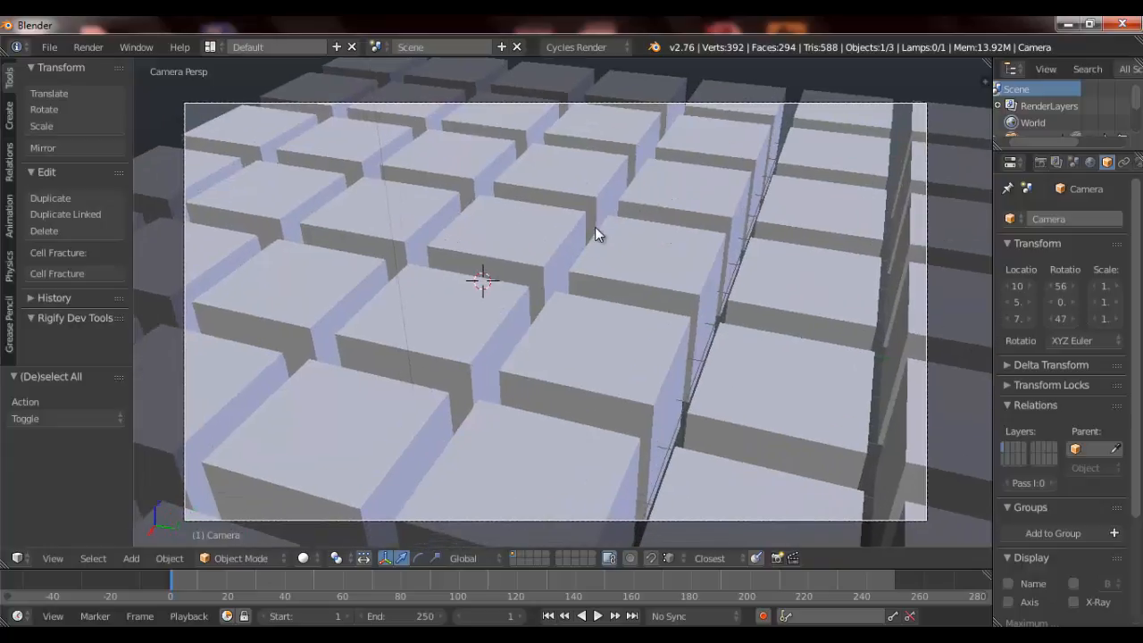